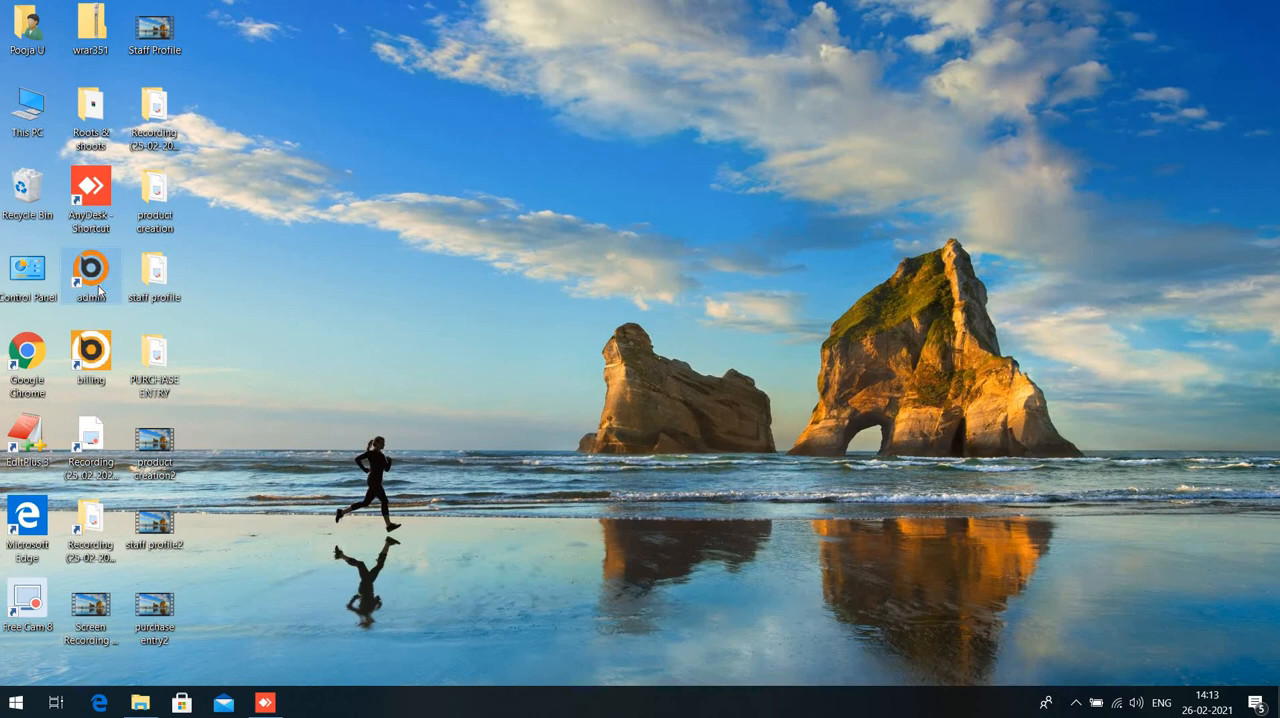
Launch the POSBean admin application and log in to the Rootz and Shootz company
double_click(99, 290)
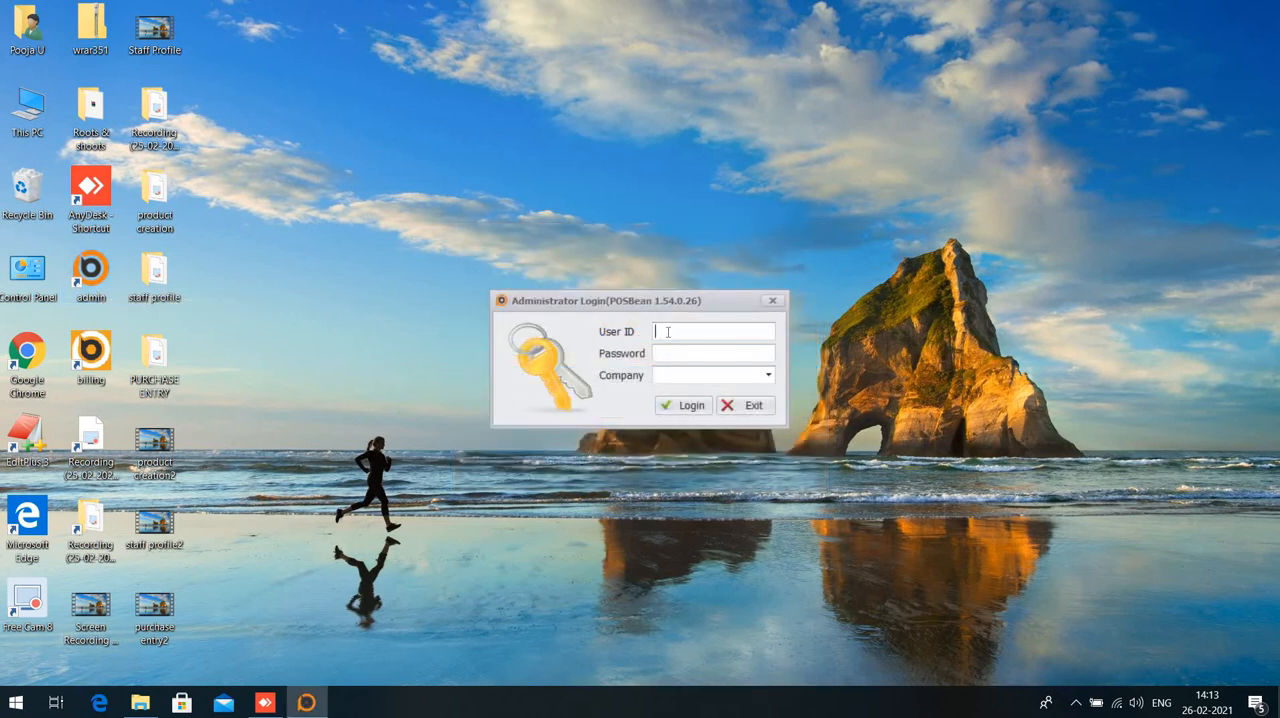
type("admin")
type("admin")
left_click(768, 376)
left_click(746, 409)
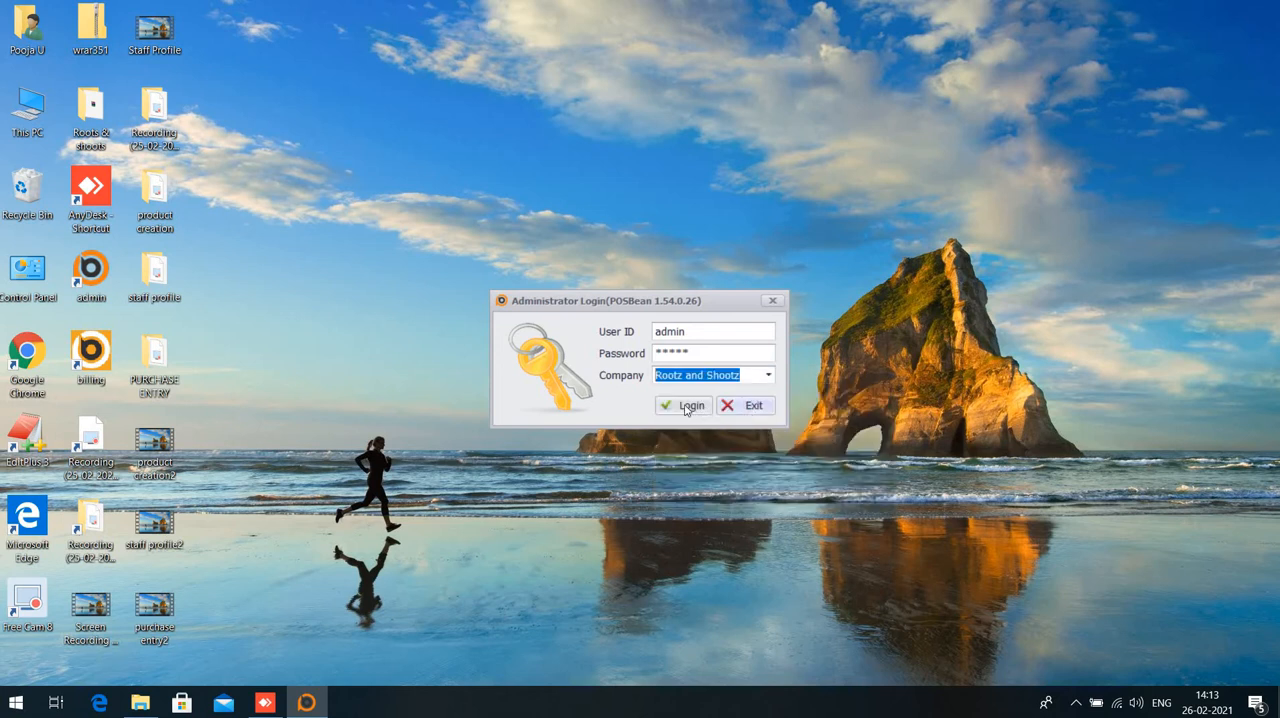
left_click(684, 410)
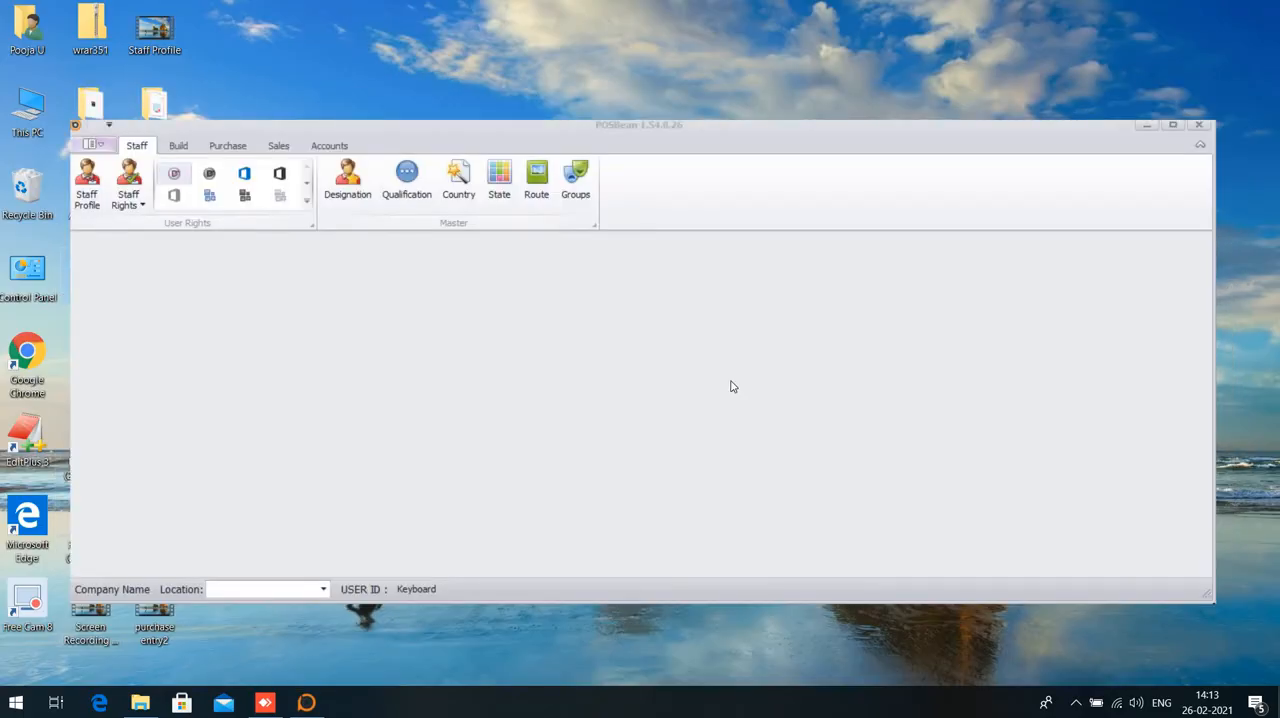
Maximize POSBean and reach the Product Creation list under Build > Material Master
left_click(1170, 125)
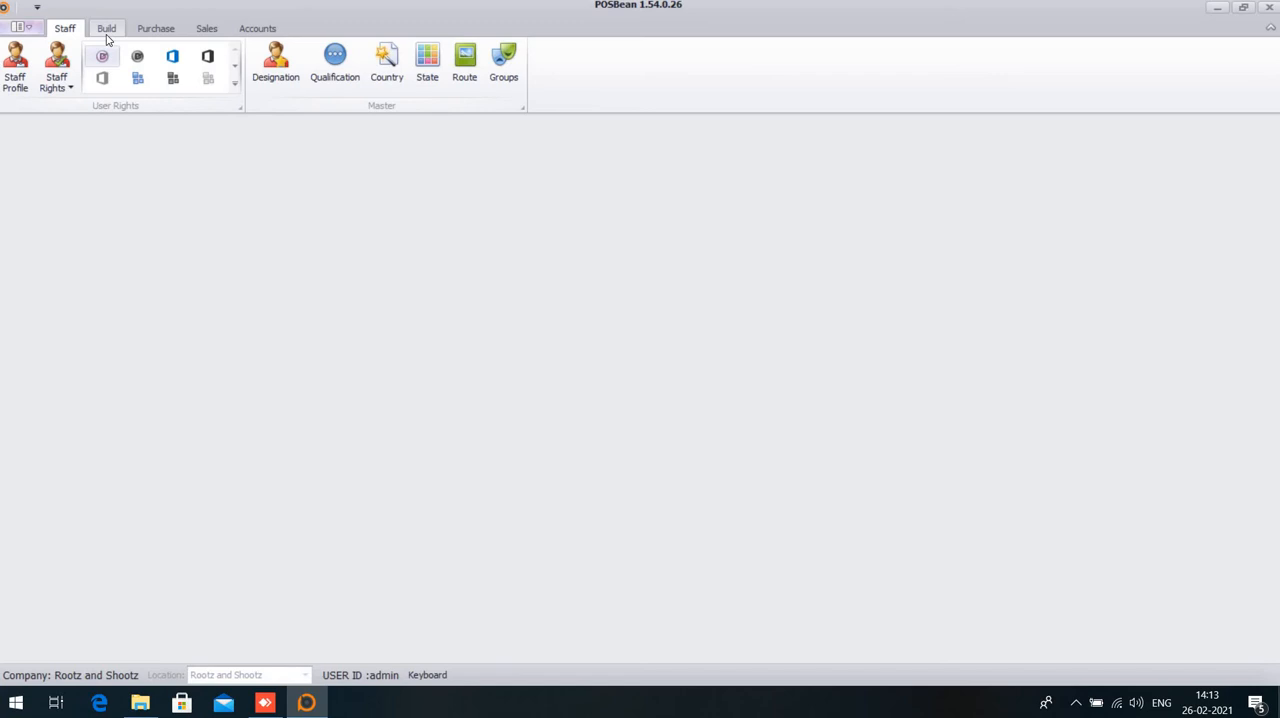
left_click(106, 30)
left_click(17, 82)
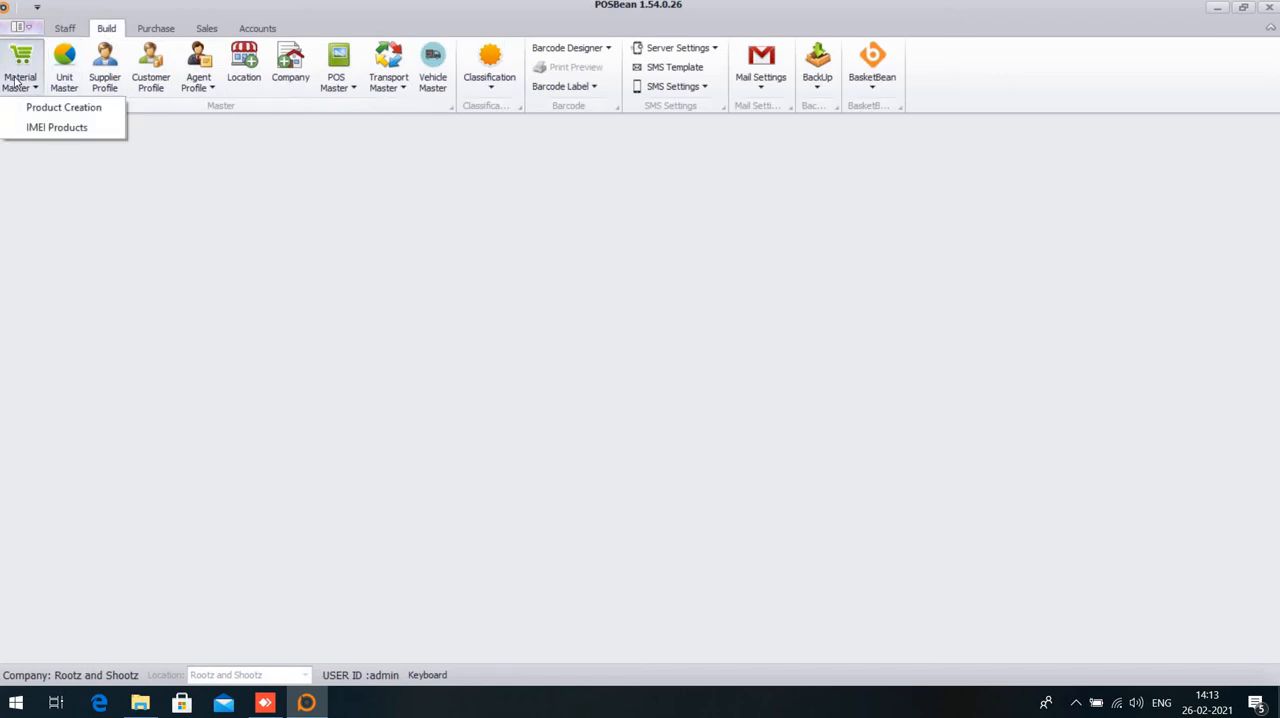
left_click(36, 112)
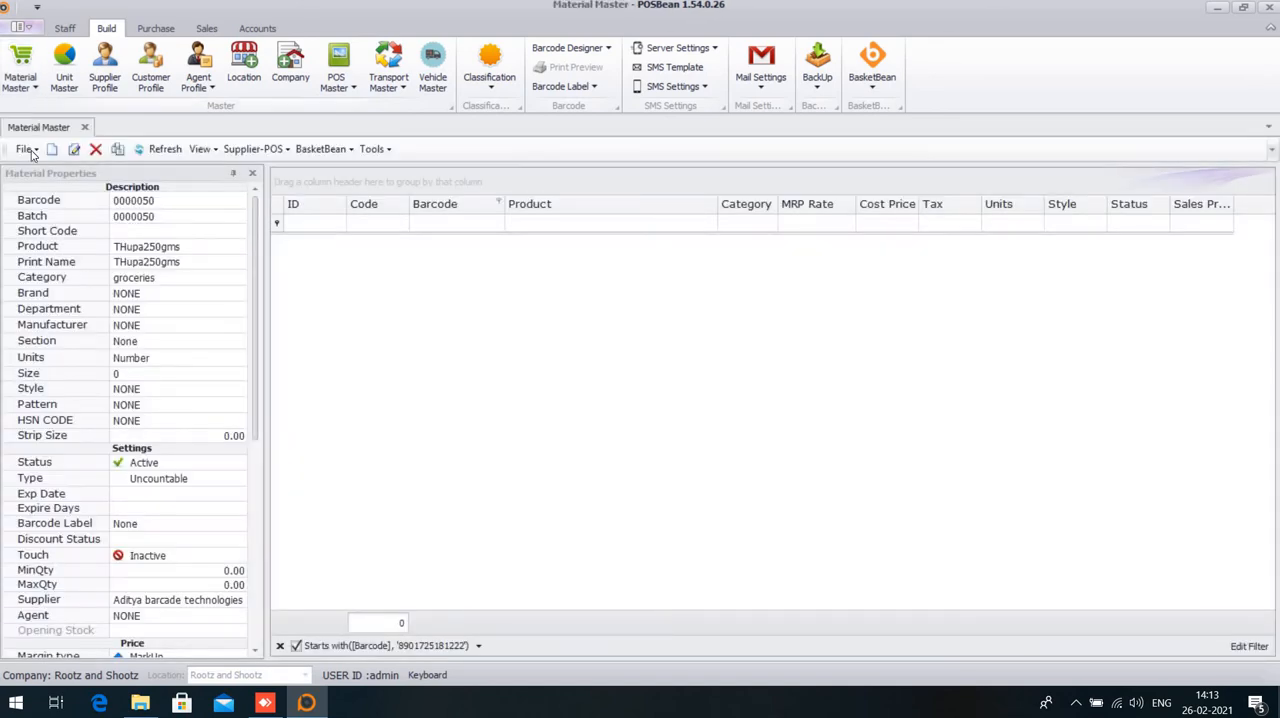
left_click(28, 149)
Start a new product 'SUgar loose' in category groceries with units Kgs
left_click(44, 178)
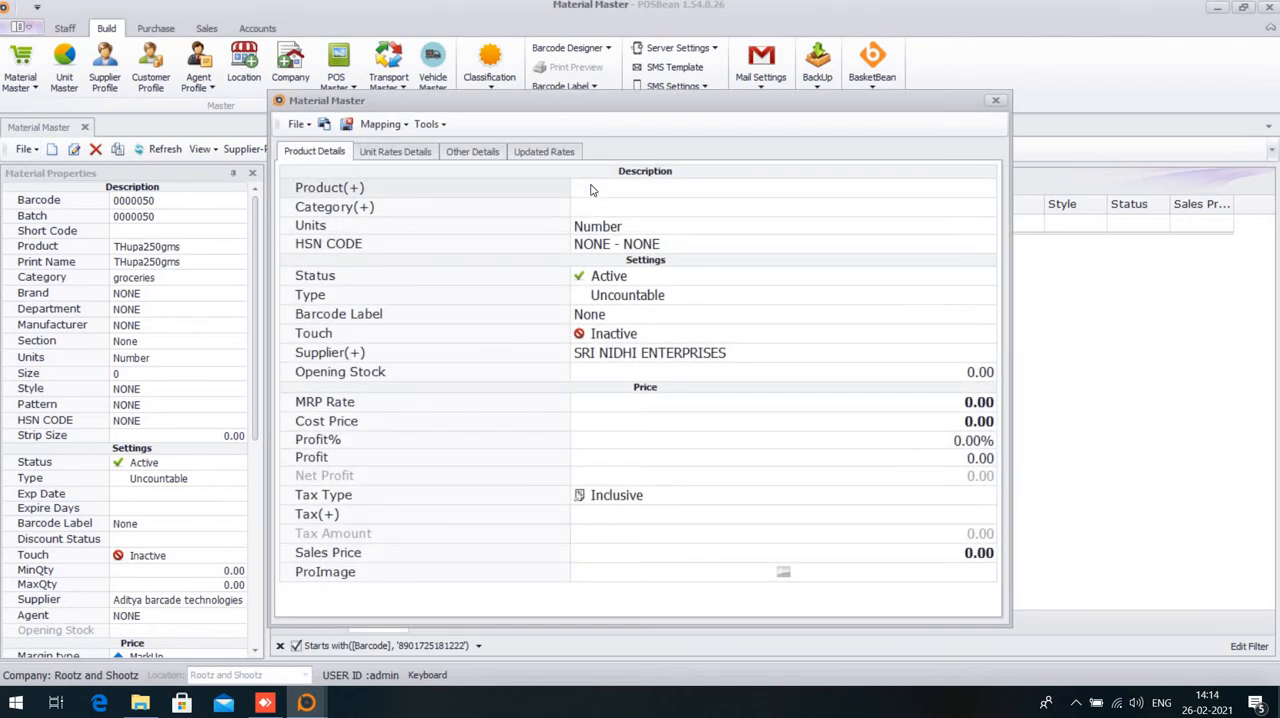
left_click(591, 185)
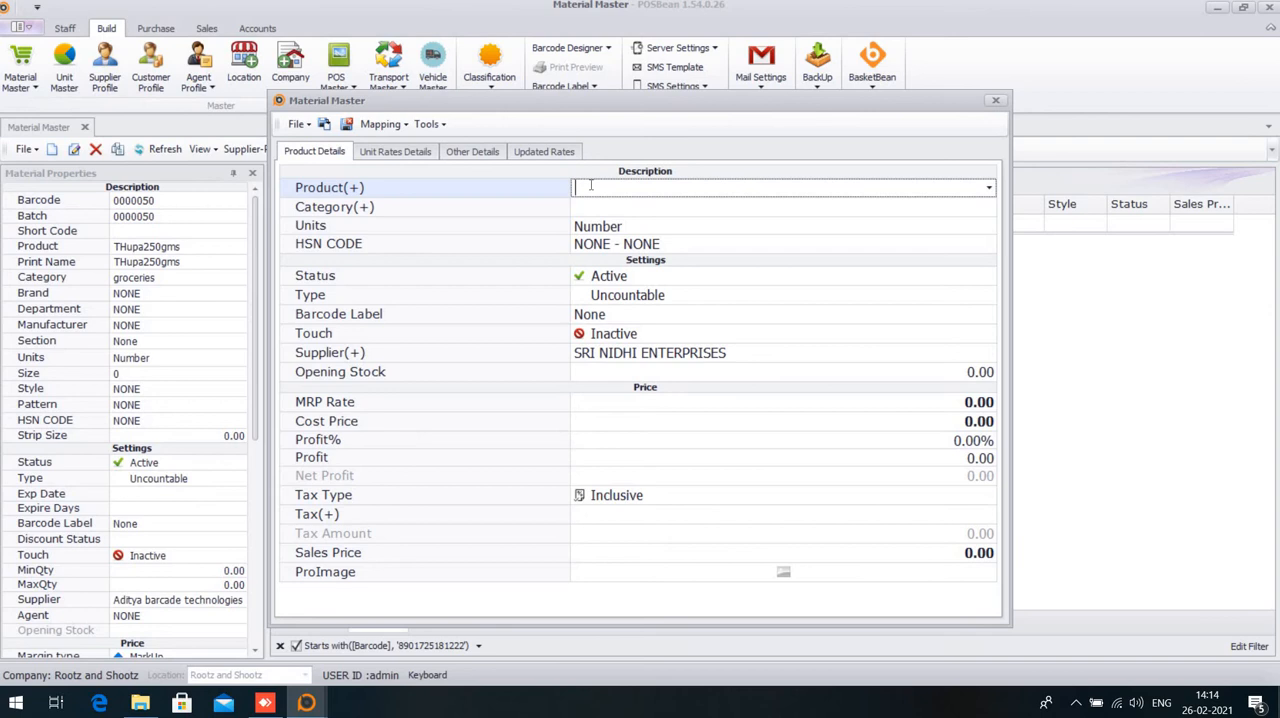
type("SUg")
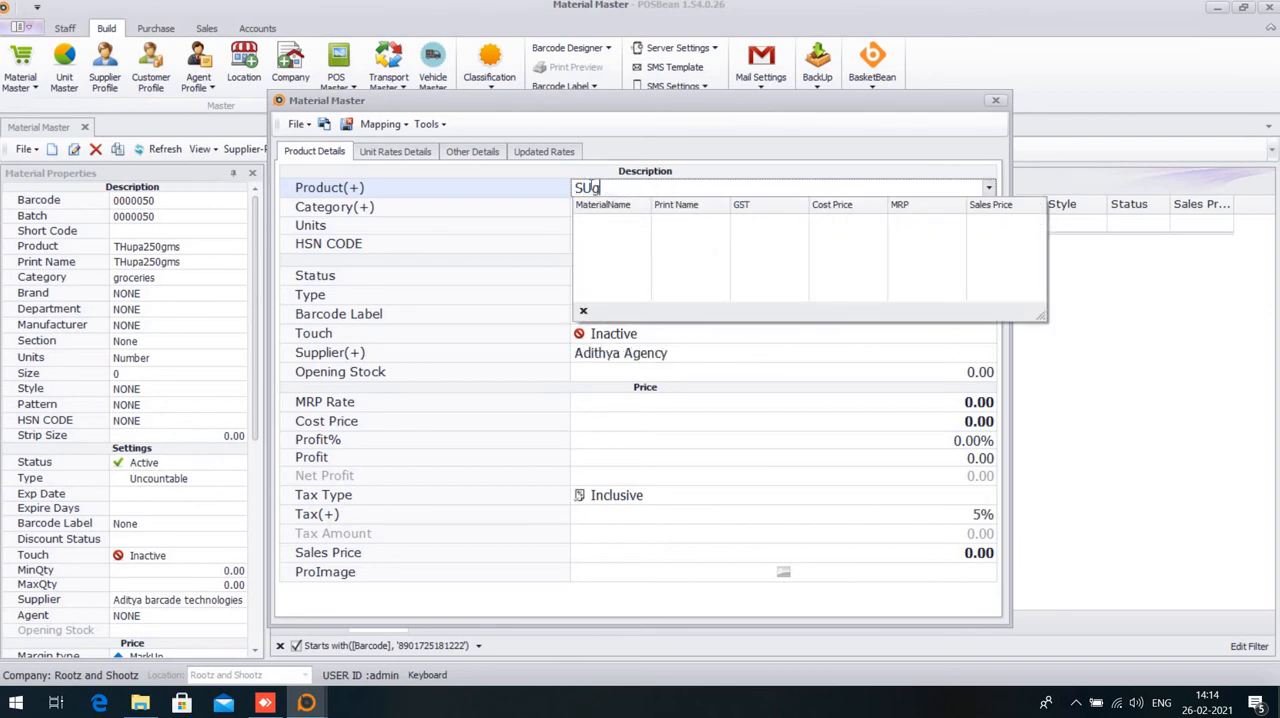
type("ar")
type(" loose")
key("Return")
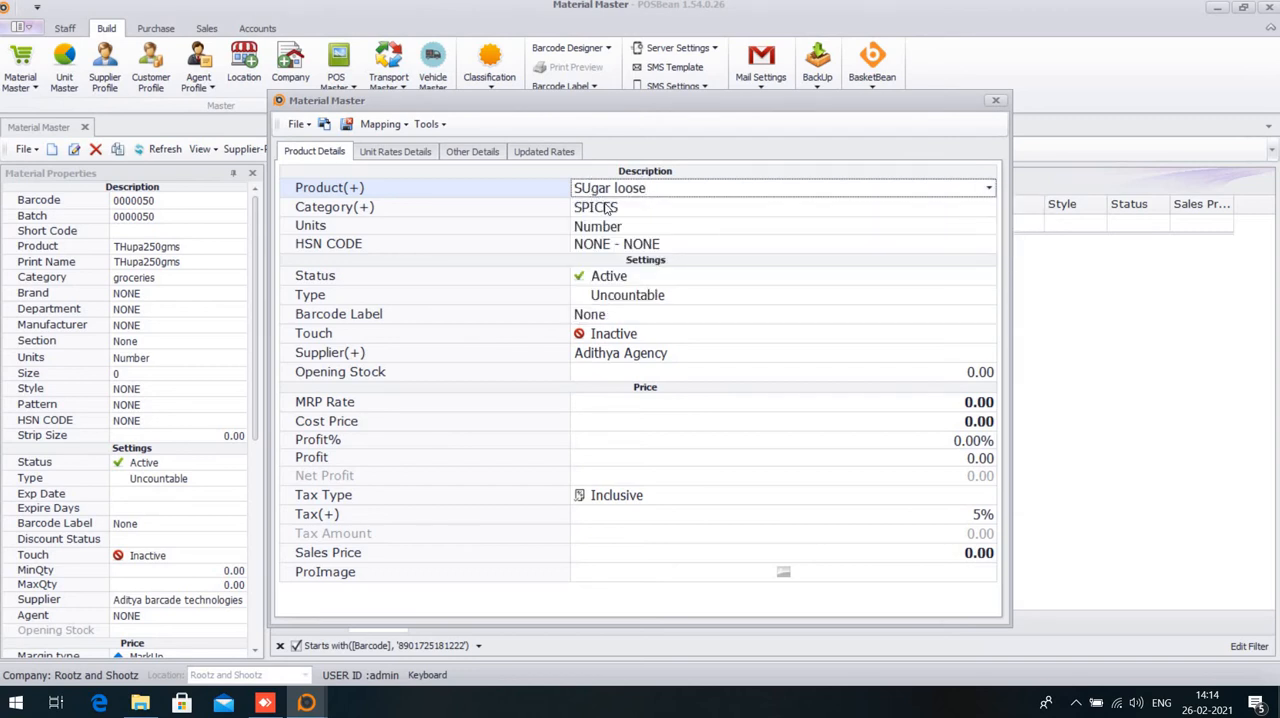
left_click(604, 207)
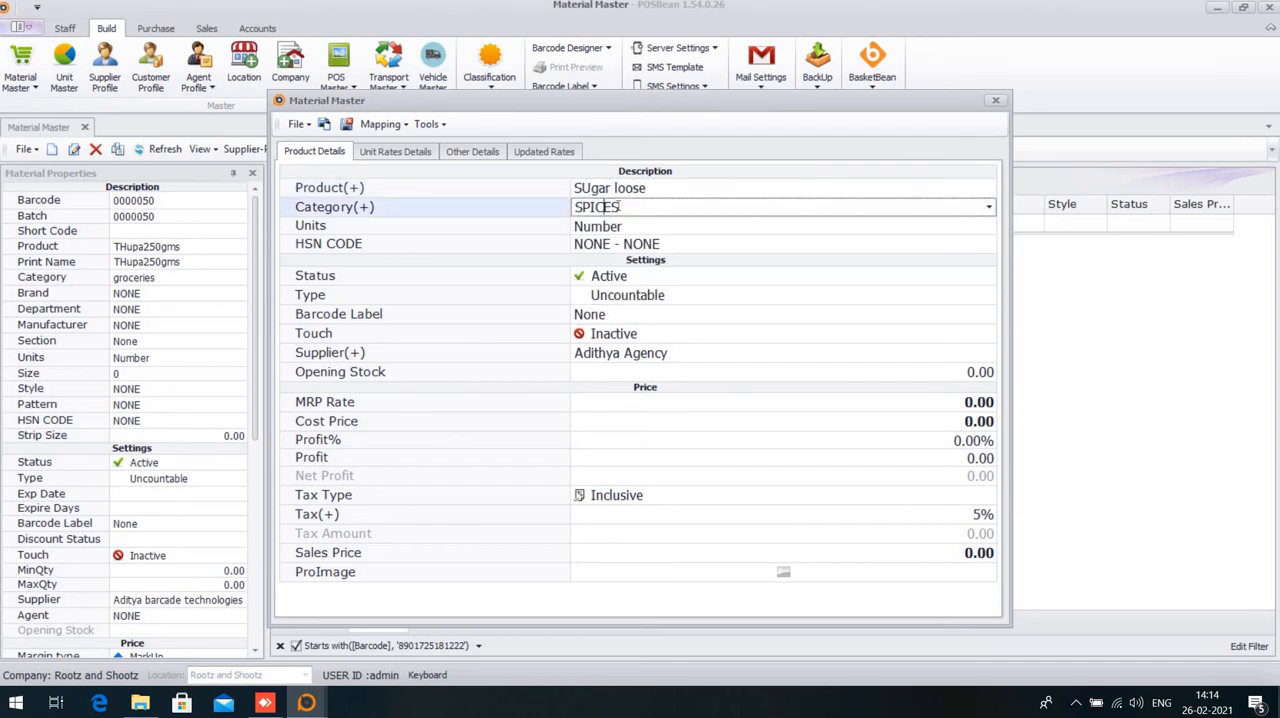
key("BackSpace")
key("BackSpace")
key("BackSpace")
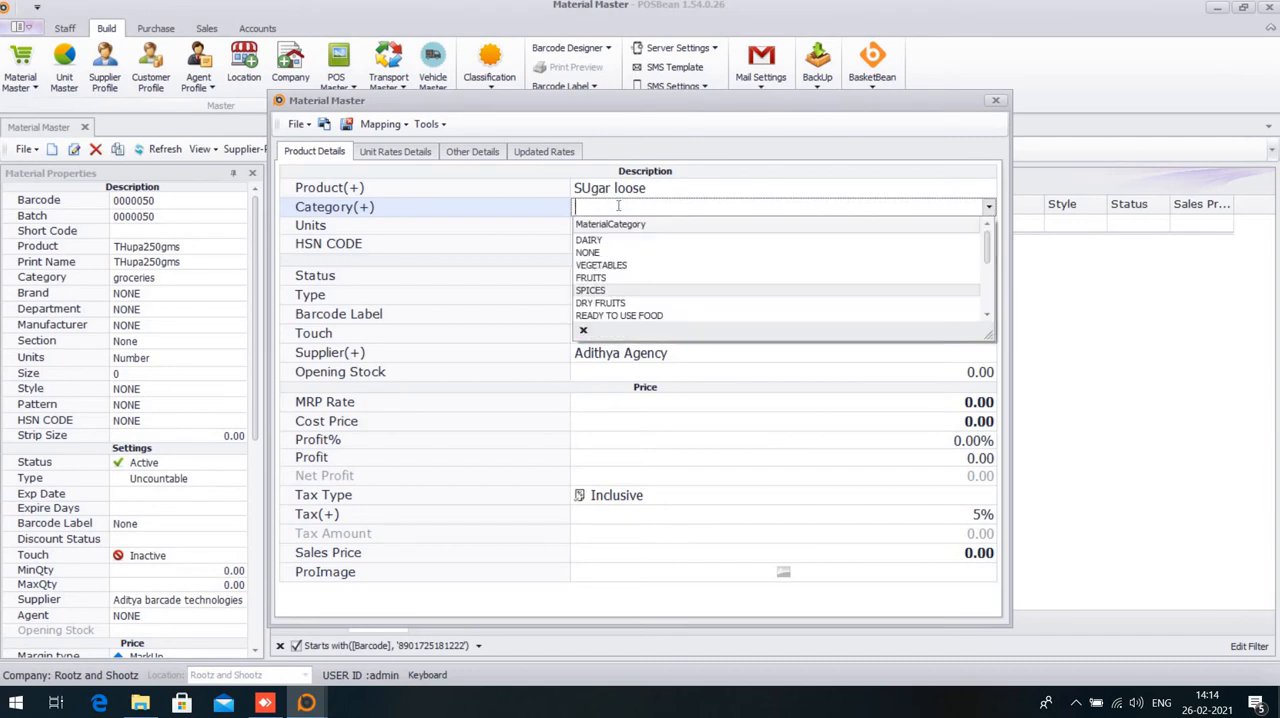
type("groceries")
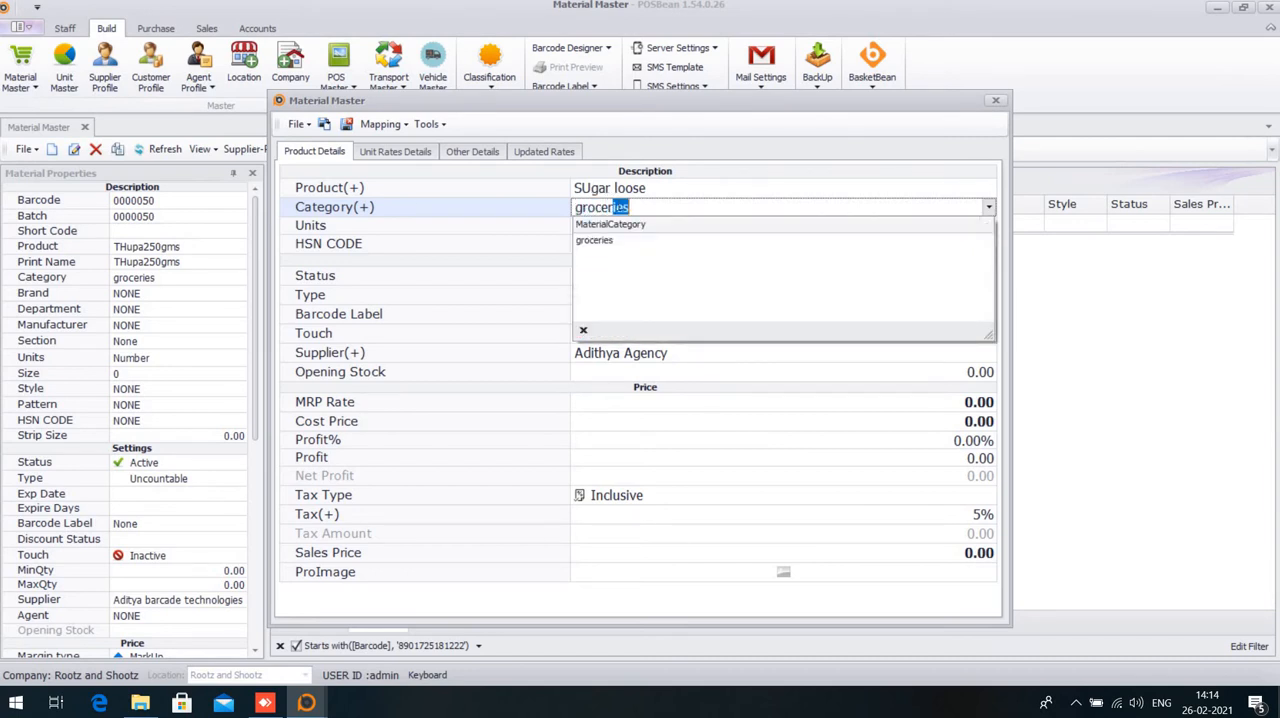
left_click(612, 245)
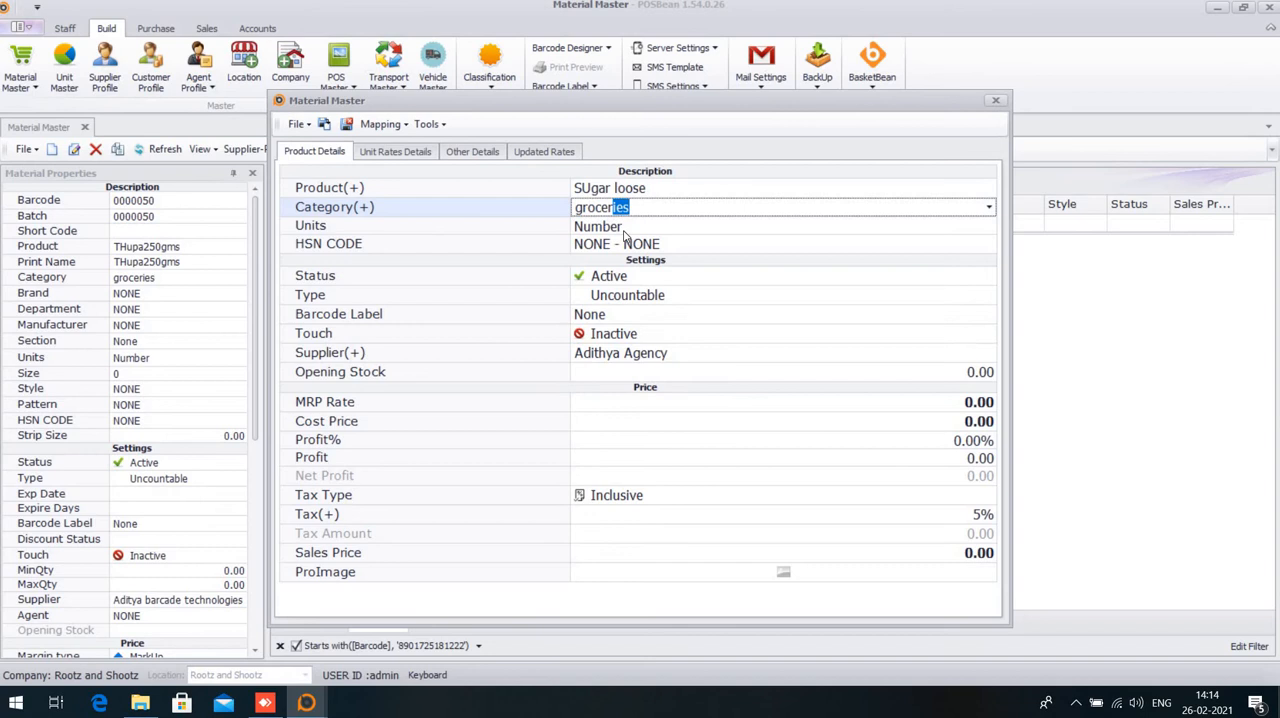
left_click(627, 226)
key("BackSpace")
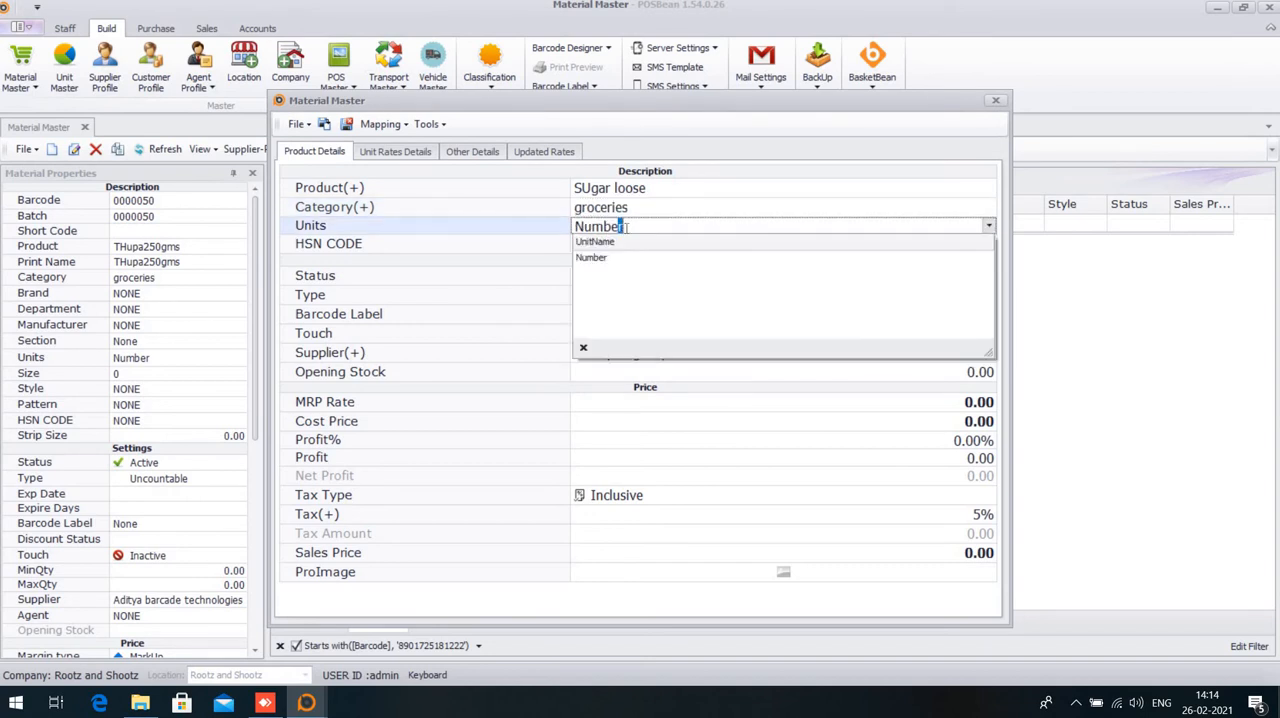
key("BackSpace")
key("BackSpace")
key("BackSpace")
type("Kg")
type("s")
left_click(600, 259)
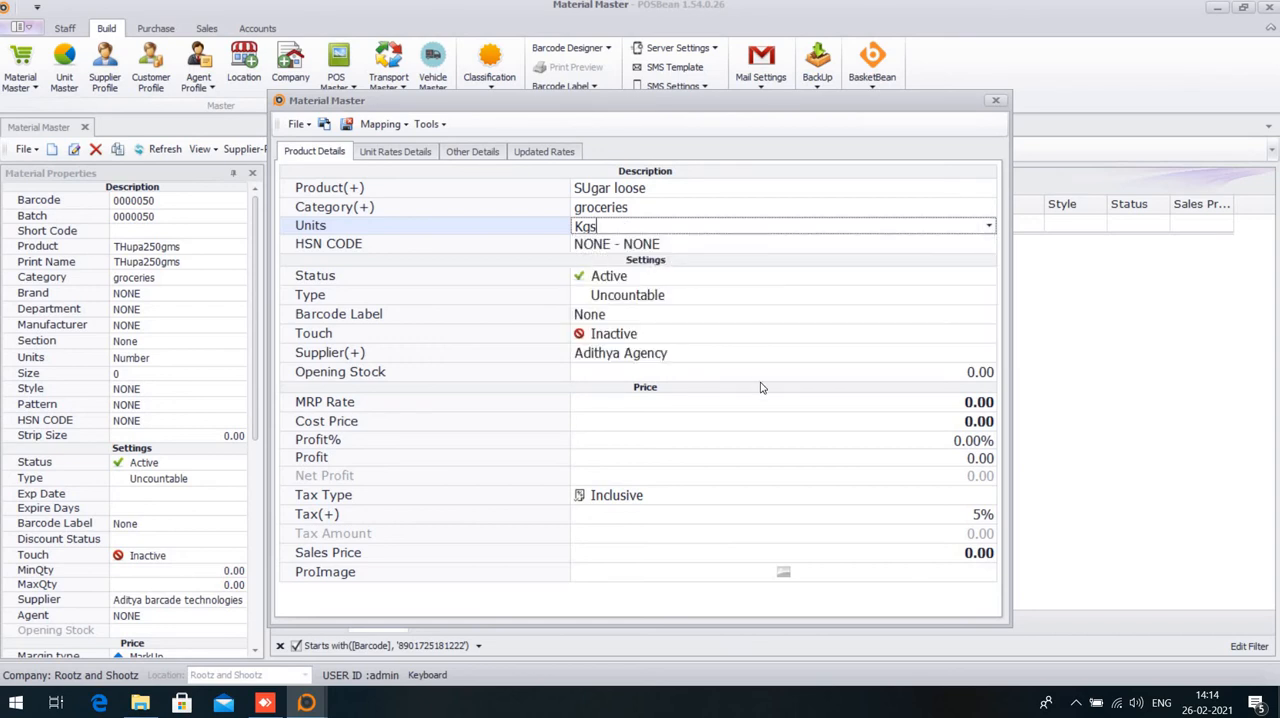
Set MRP 25, cost 20 and sales price 25, then save the product and confirm
left_click(970, 404)
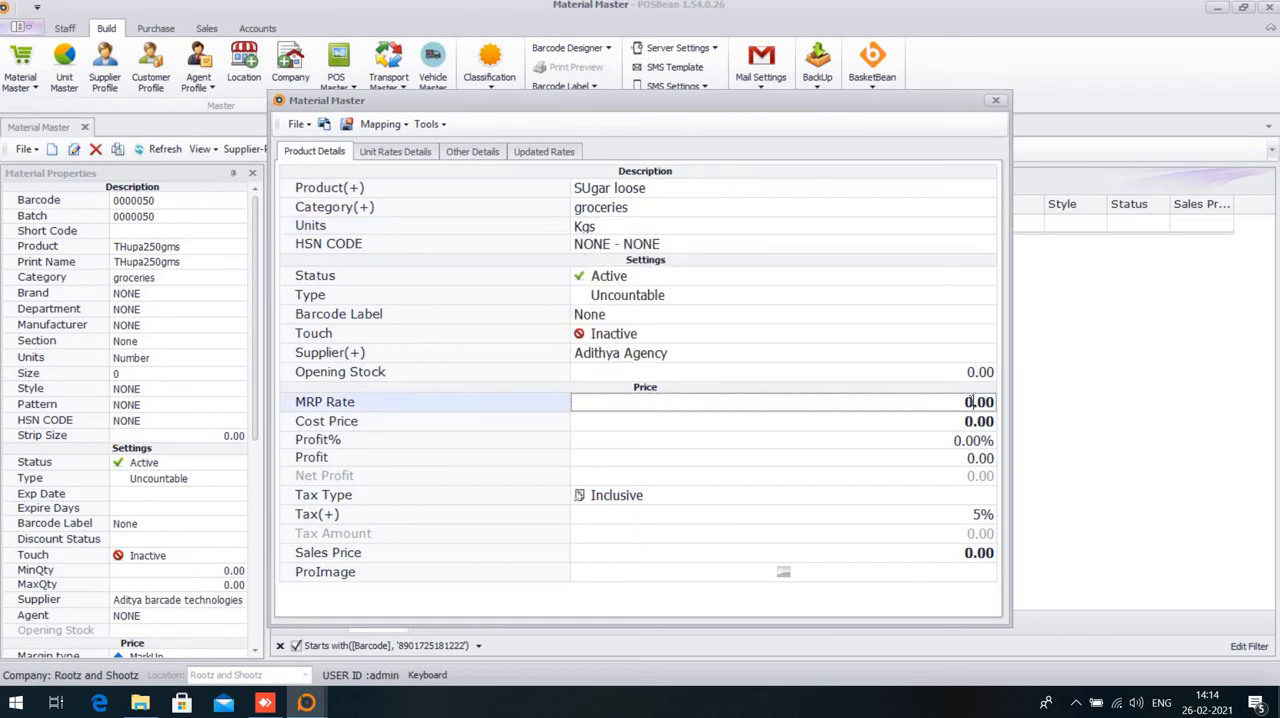
type("25")
left_click(970, 422)
type("20")
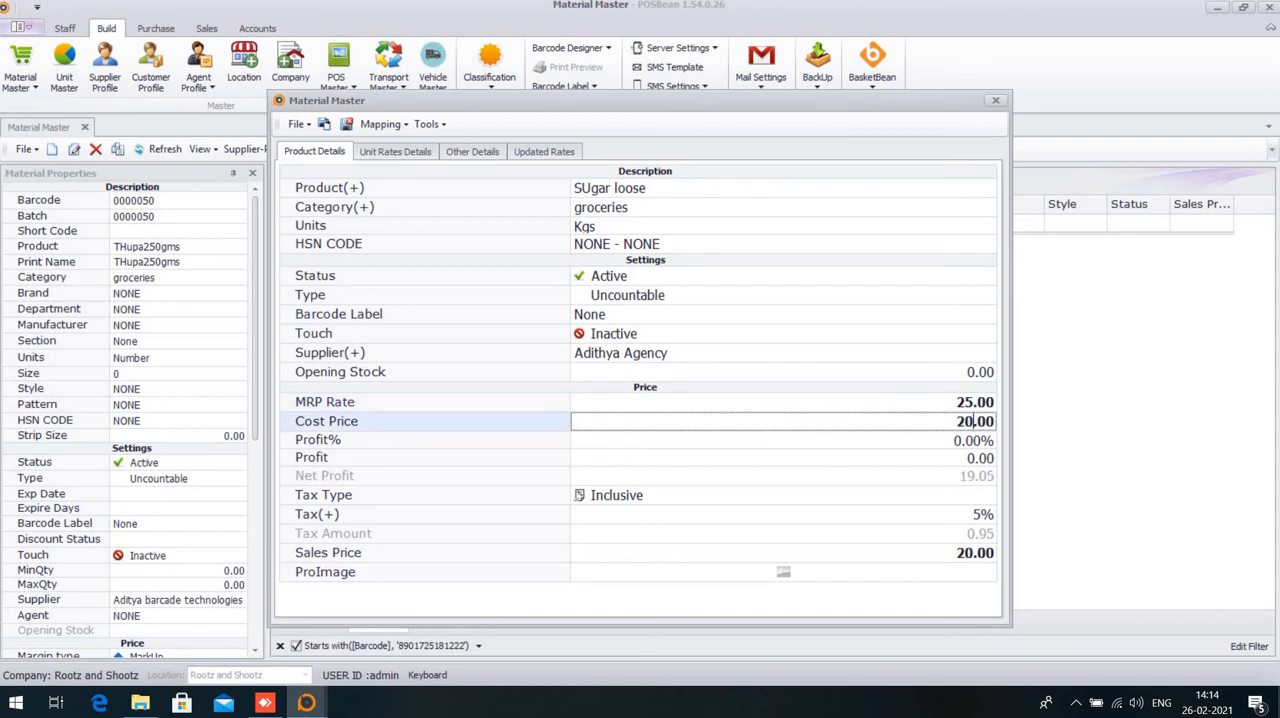
left_click(970, 553)
key("BackSpace")
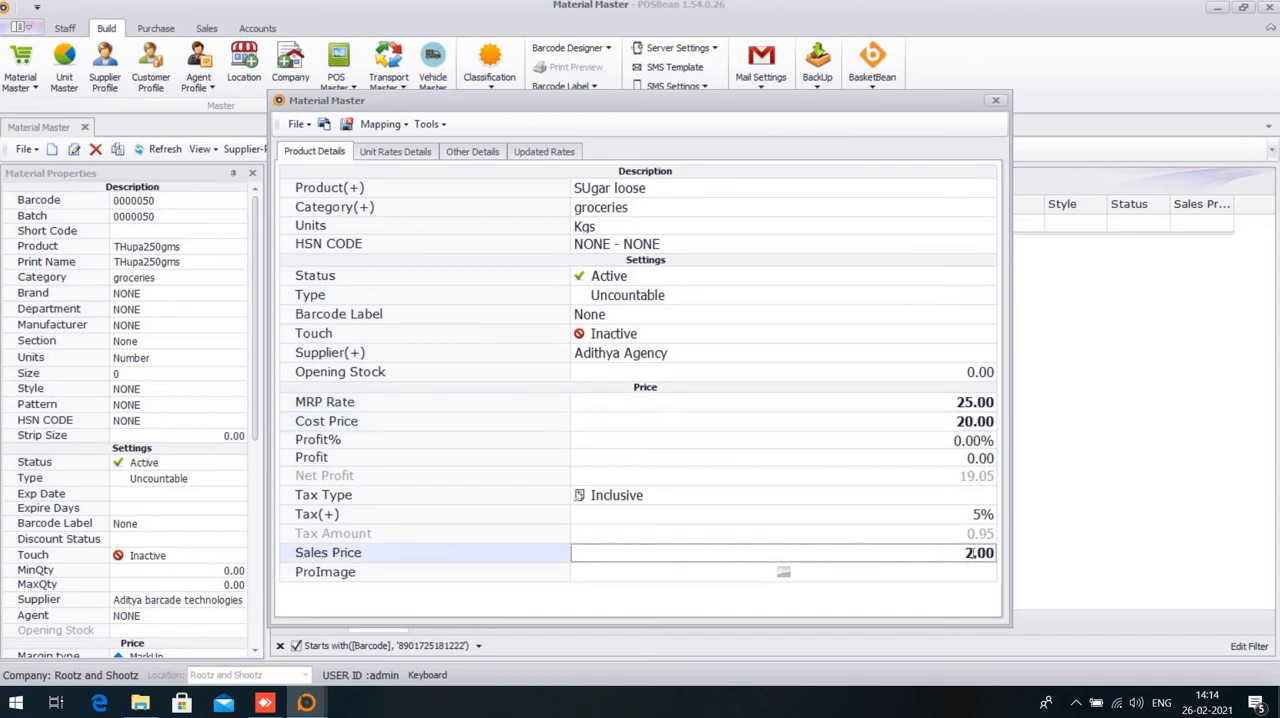
type("5")
key("ctrl+s")
key("Return")
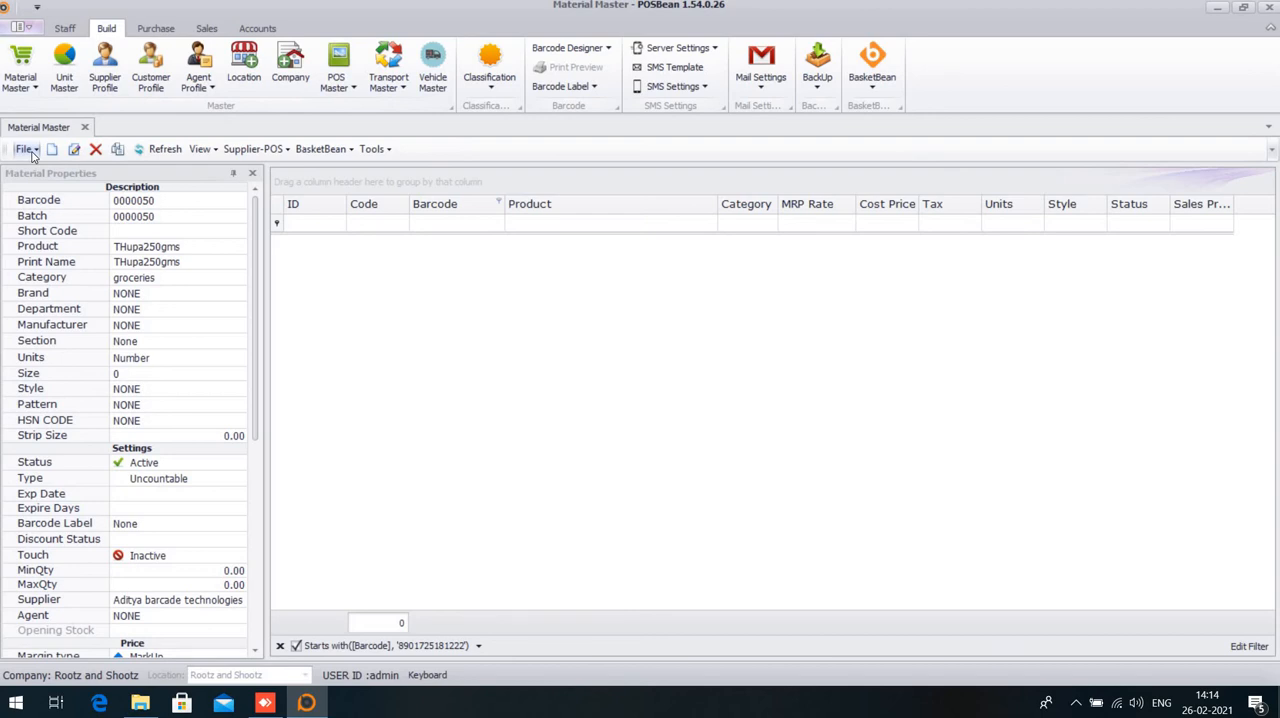
Start a new product 'SUgar 1kg' with units changed from Kgs to Number
left_click(33, 150)
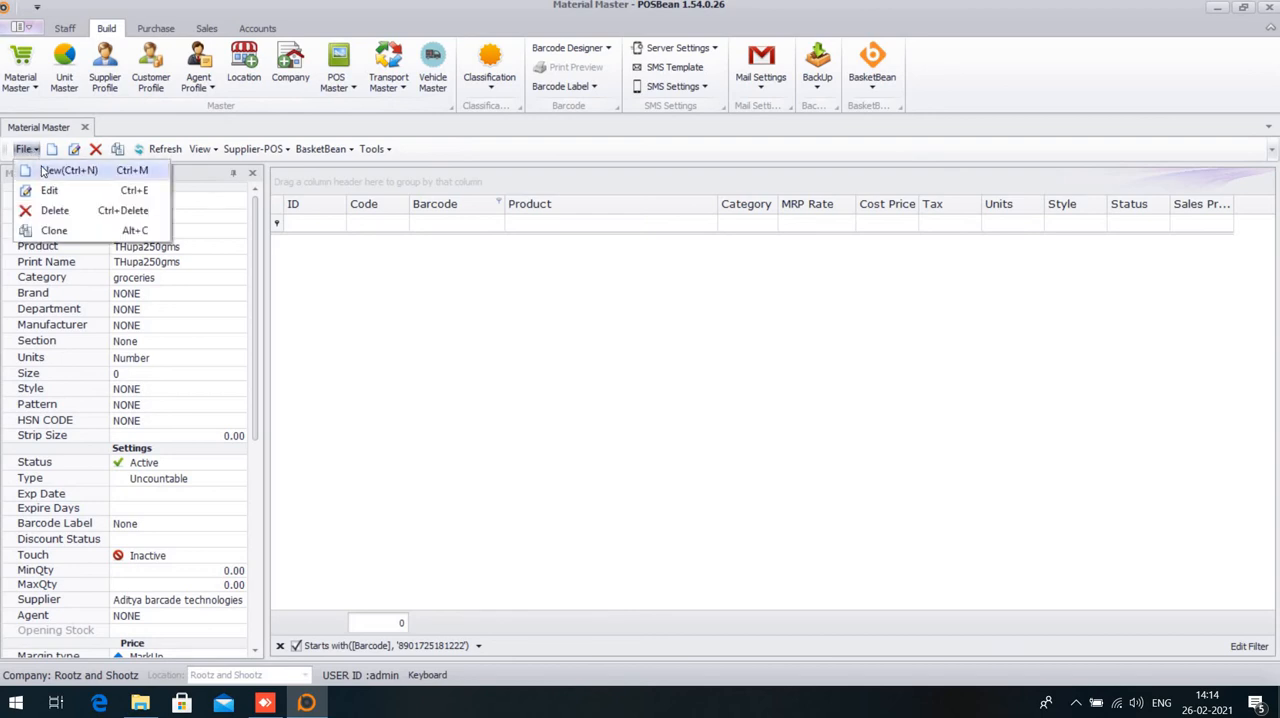
left_click(45, 166)
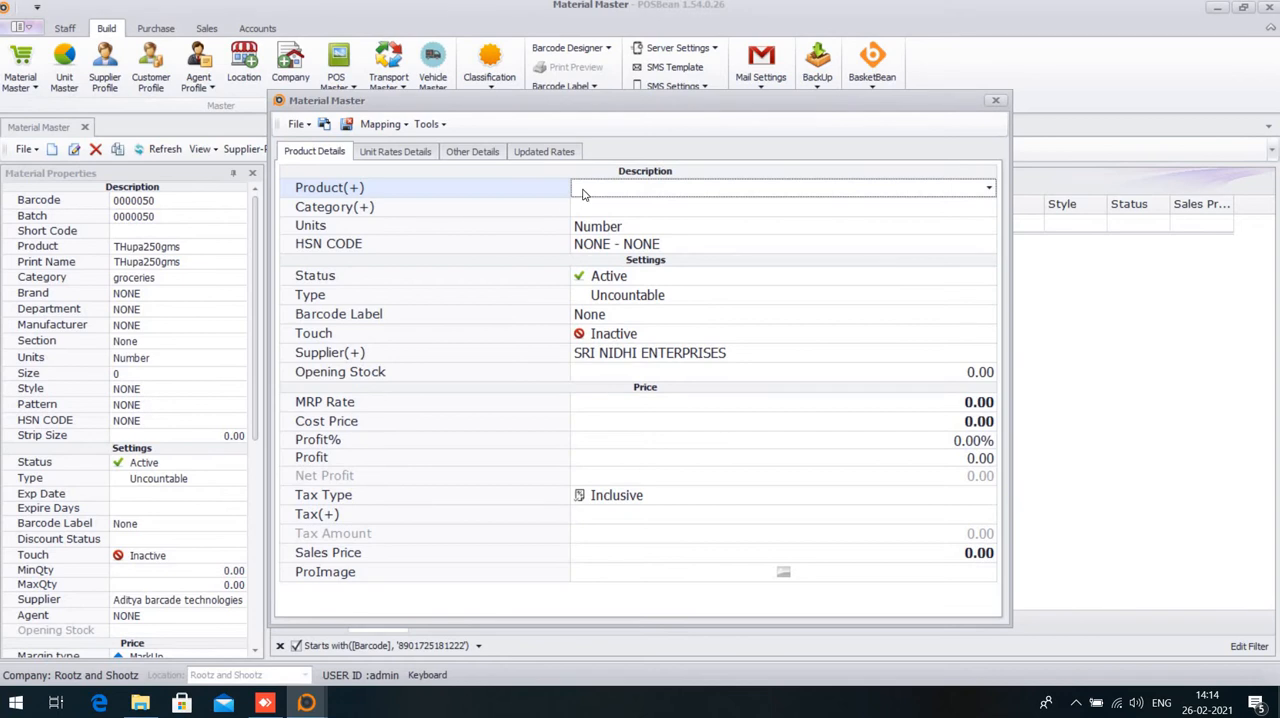
left_click(581, 189)
type("SUga")
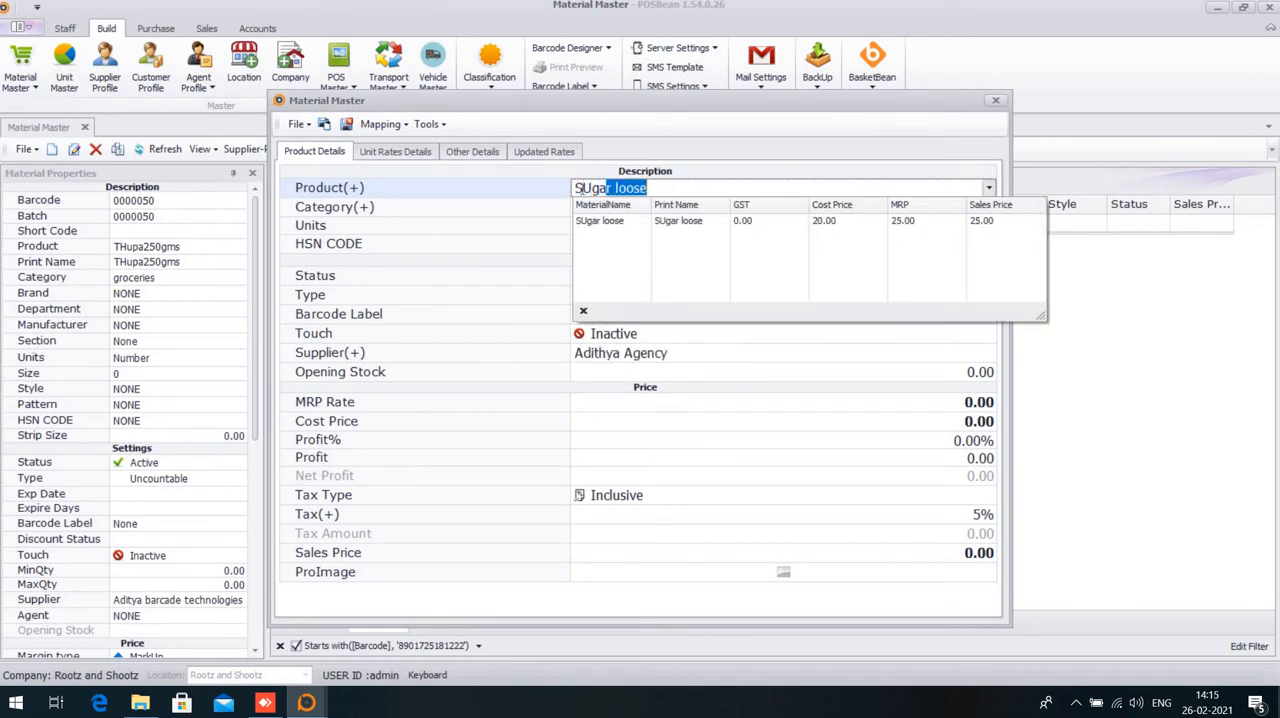
type("r")
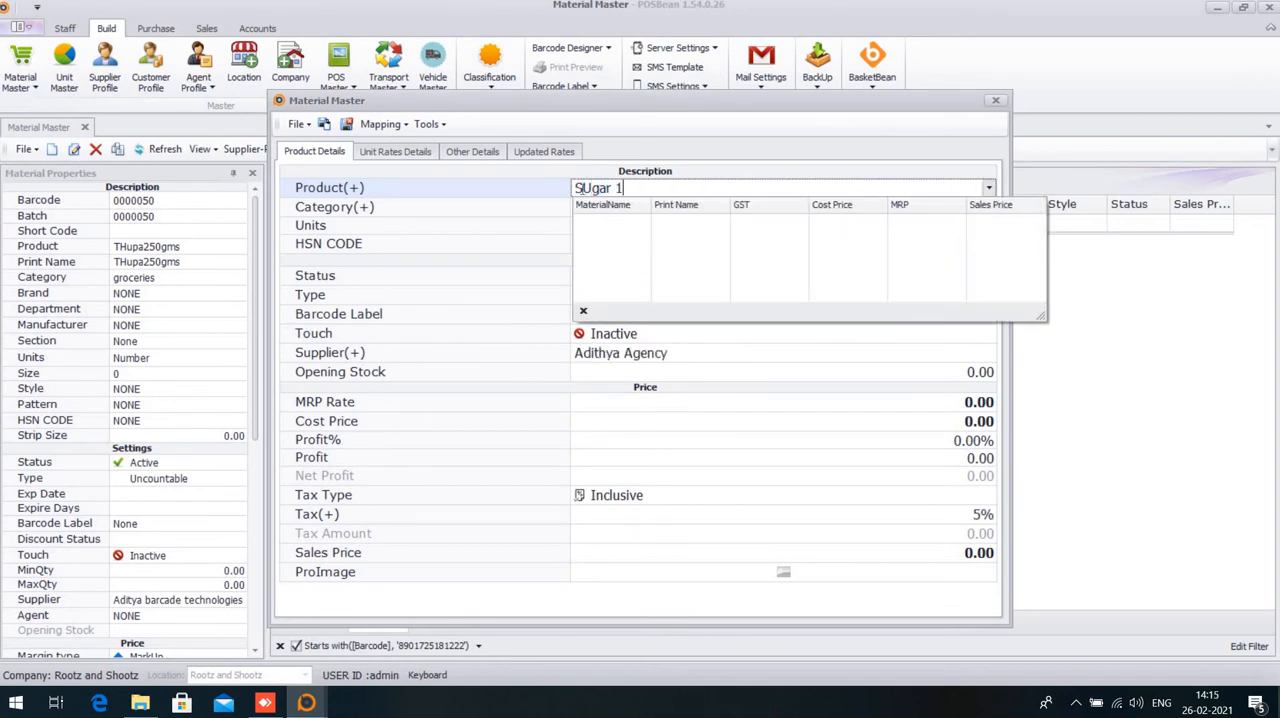
type(" 1kg")
key("Return")
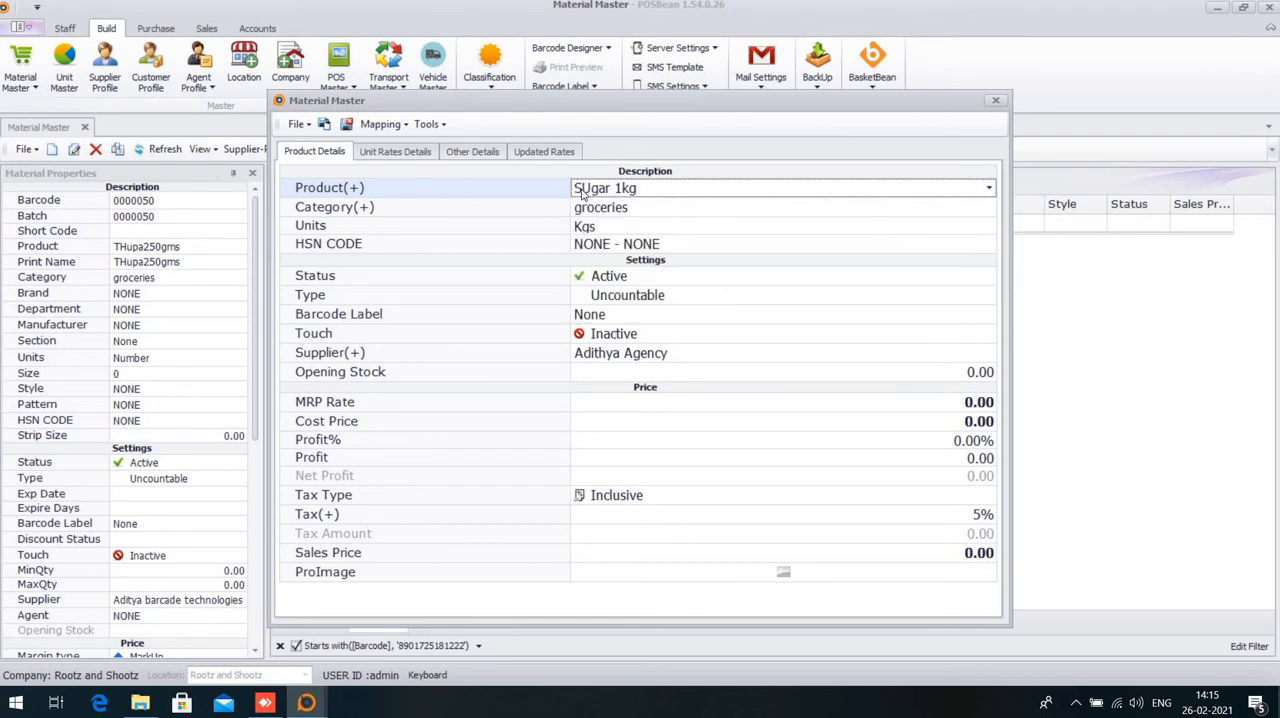
left_click(597, 230)
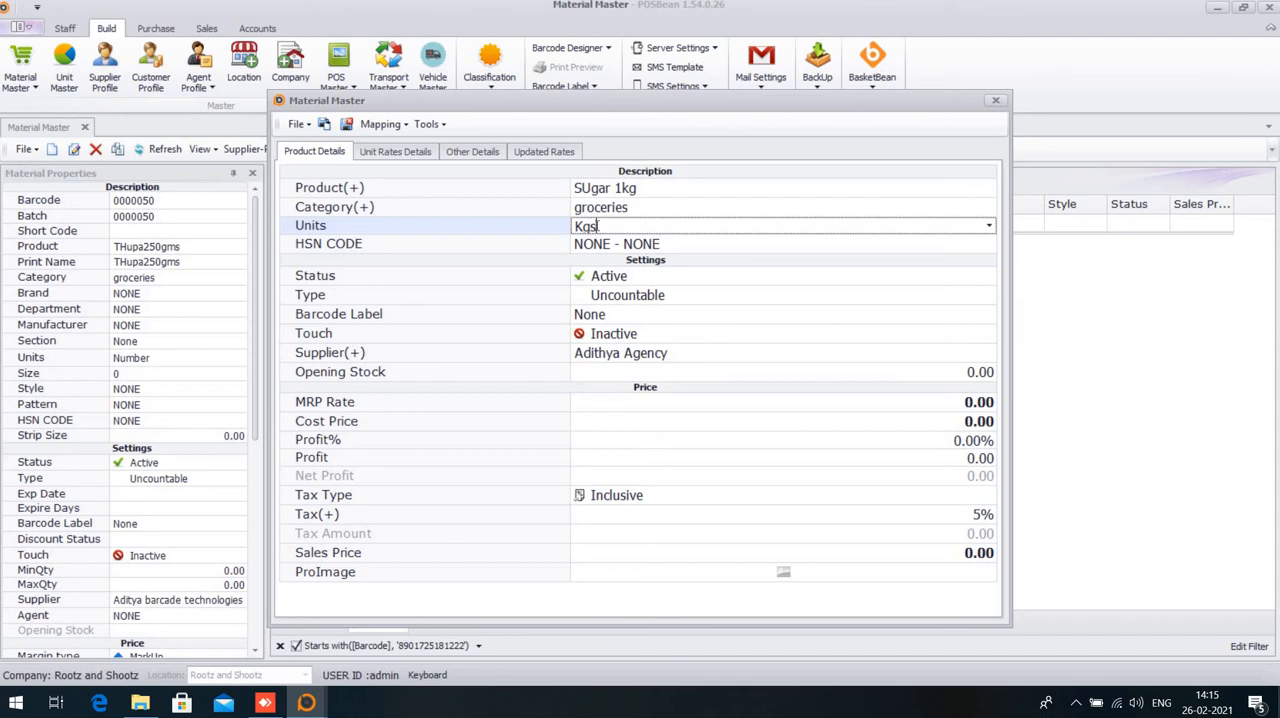
key("BackSpace")
key("BackSpace")
key("BackSpace")
type("Nu")
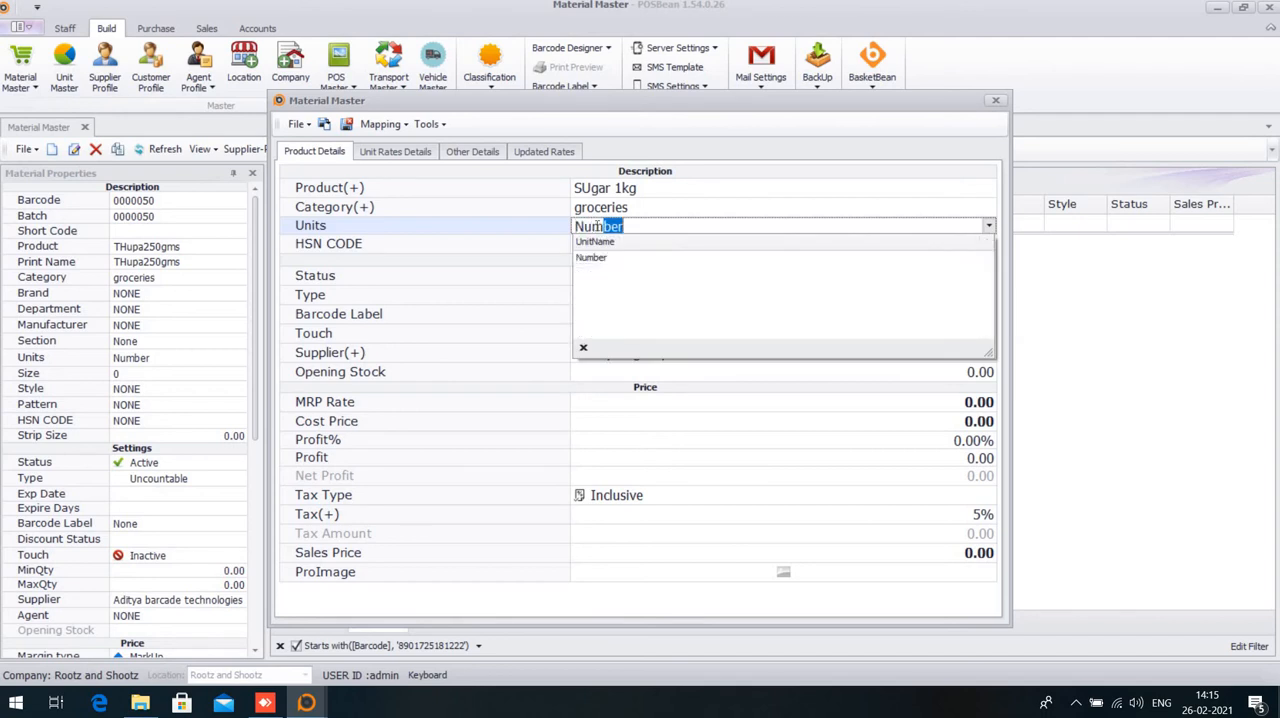
type("mber")
key("Return")
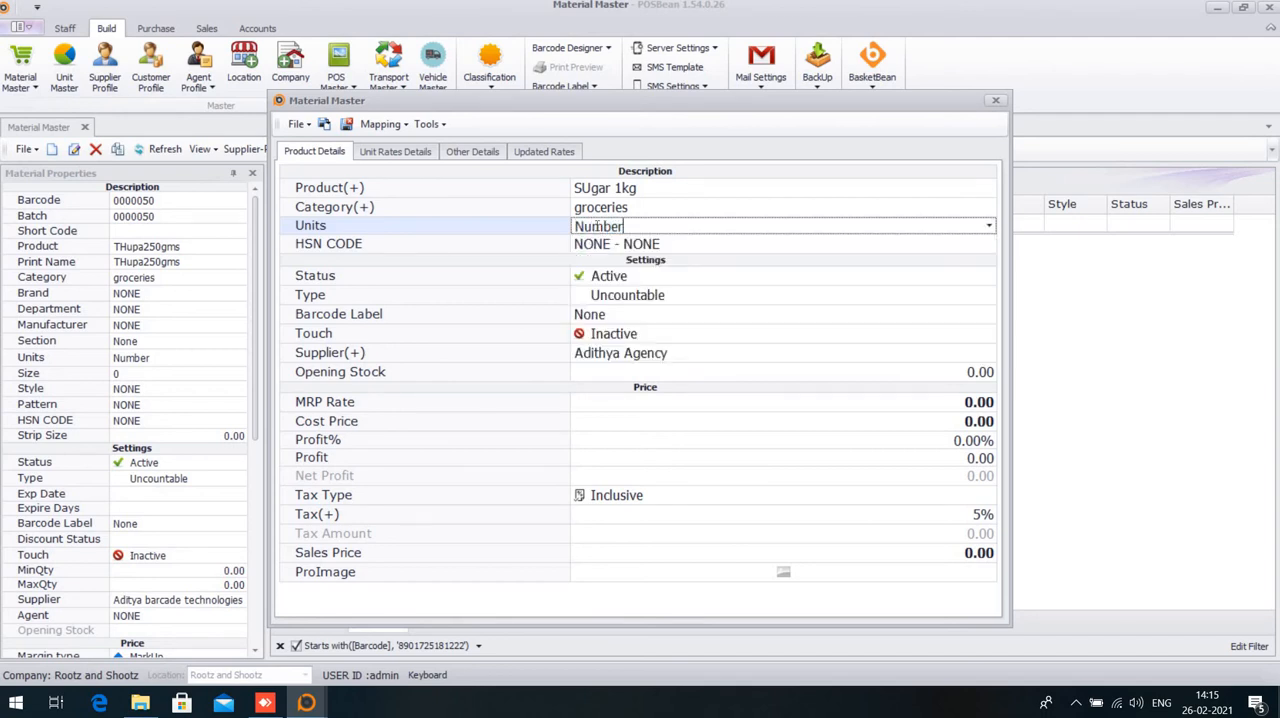
Set MRP 25, cost 20 and sales price 25, then save SUgar 1kg
left_click(965, 403)
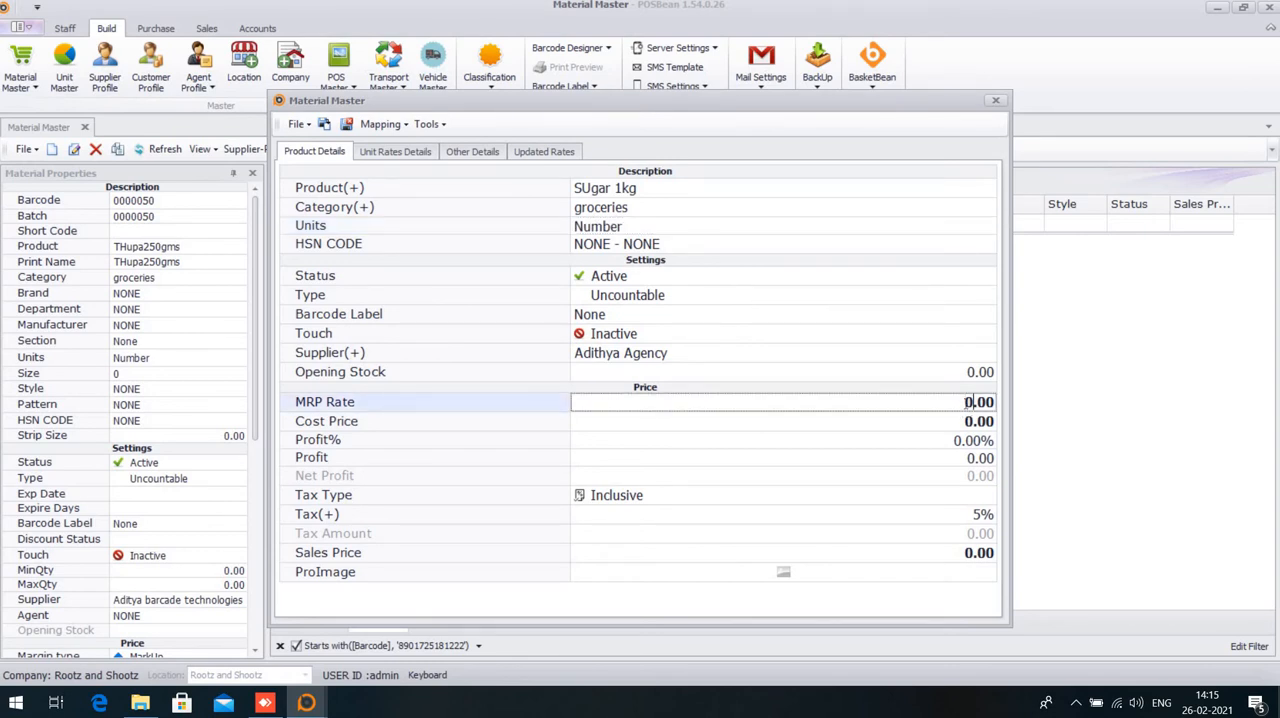
type("25")
key("Return")
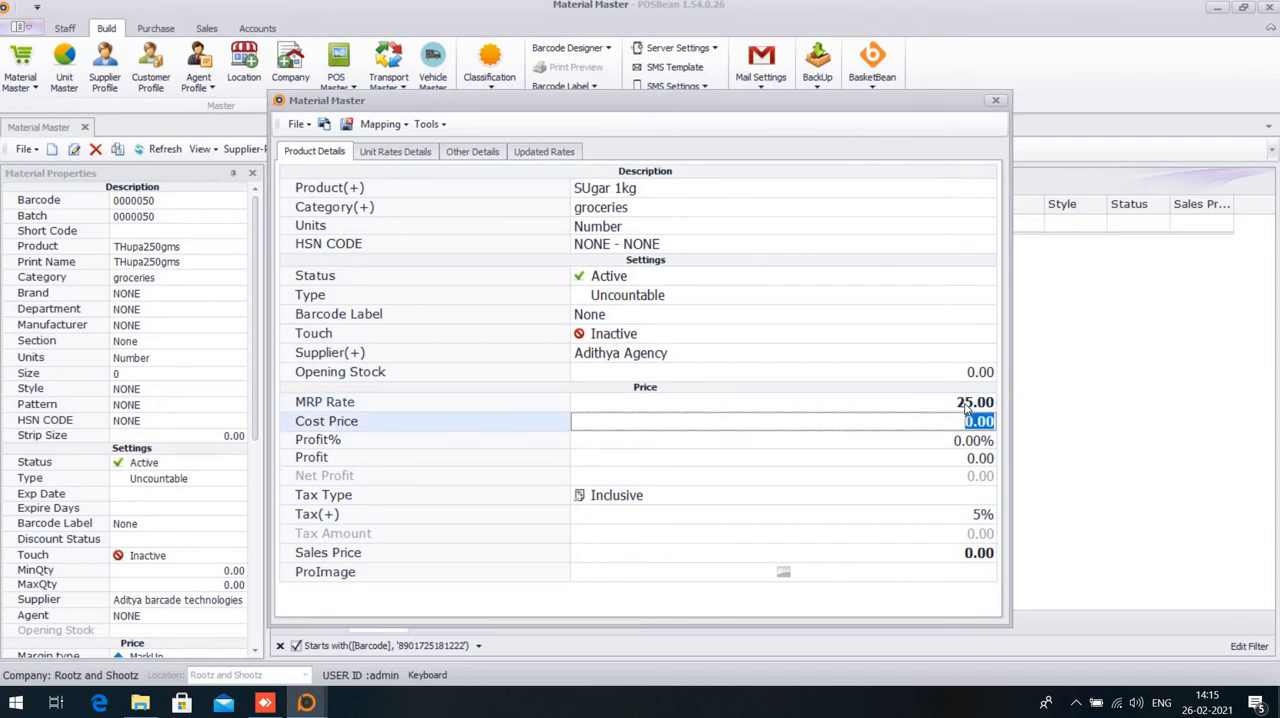
type("20")
key("Return")
key("Return")
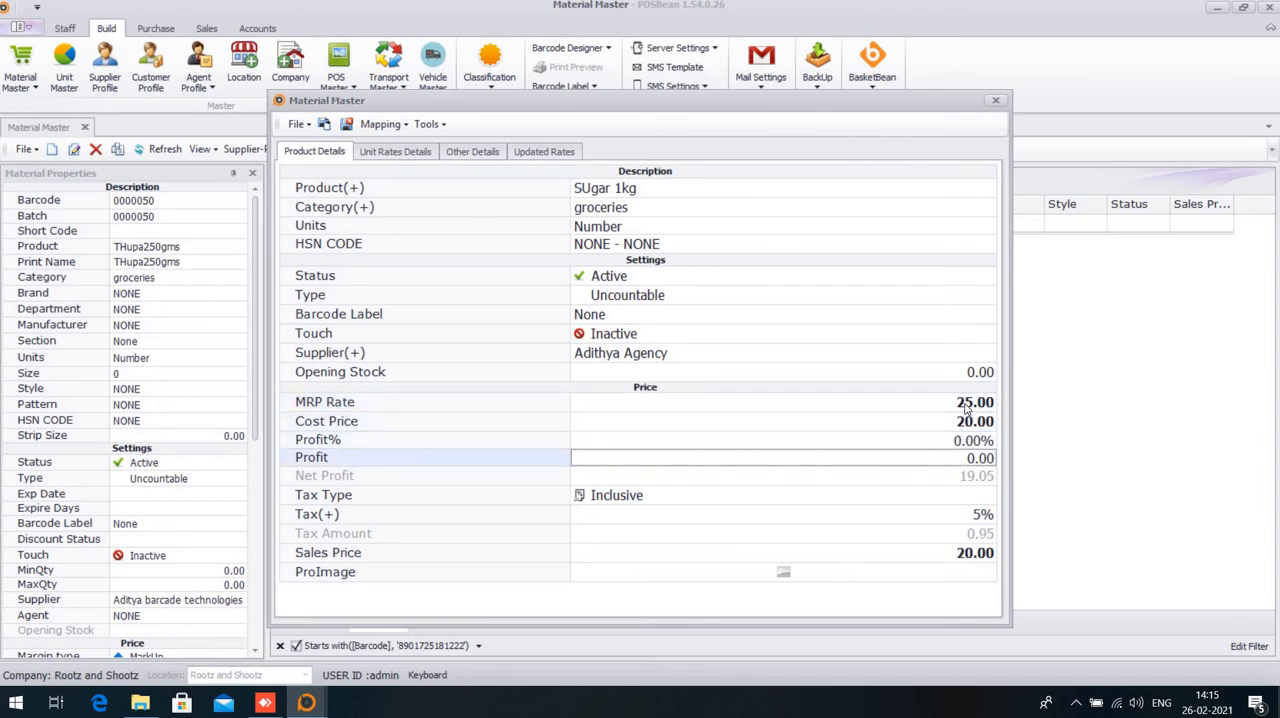
key("Return")
key("Return")
key("Return")
type("2")
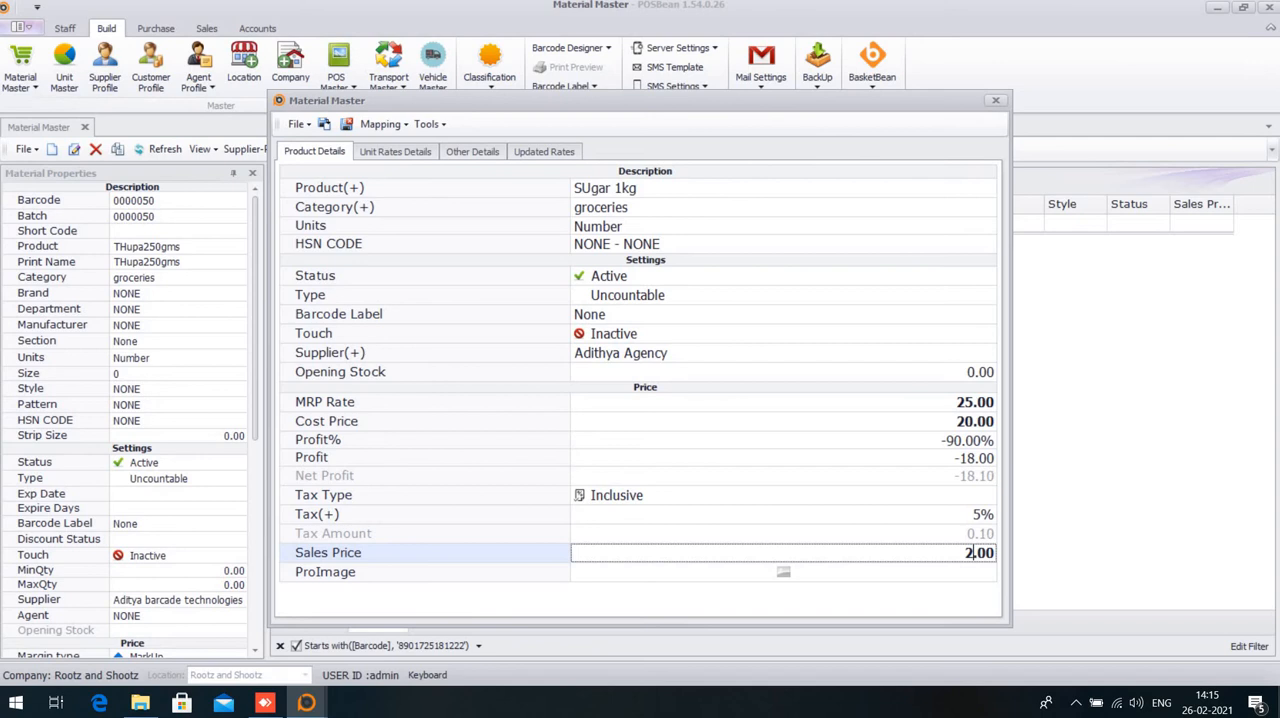
type("5")
key("Return")
key("Return")
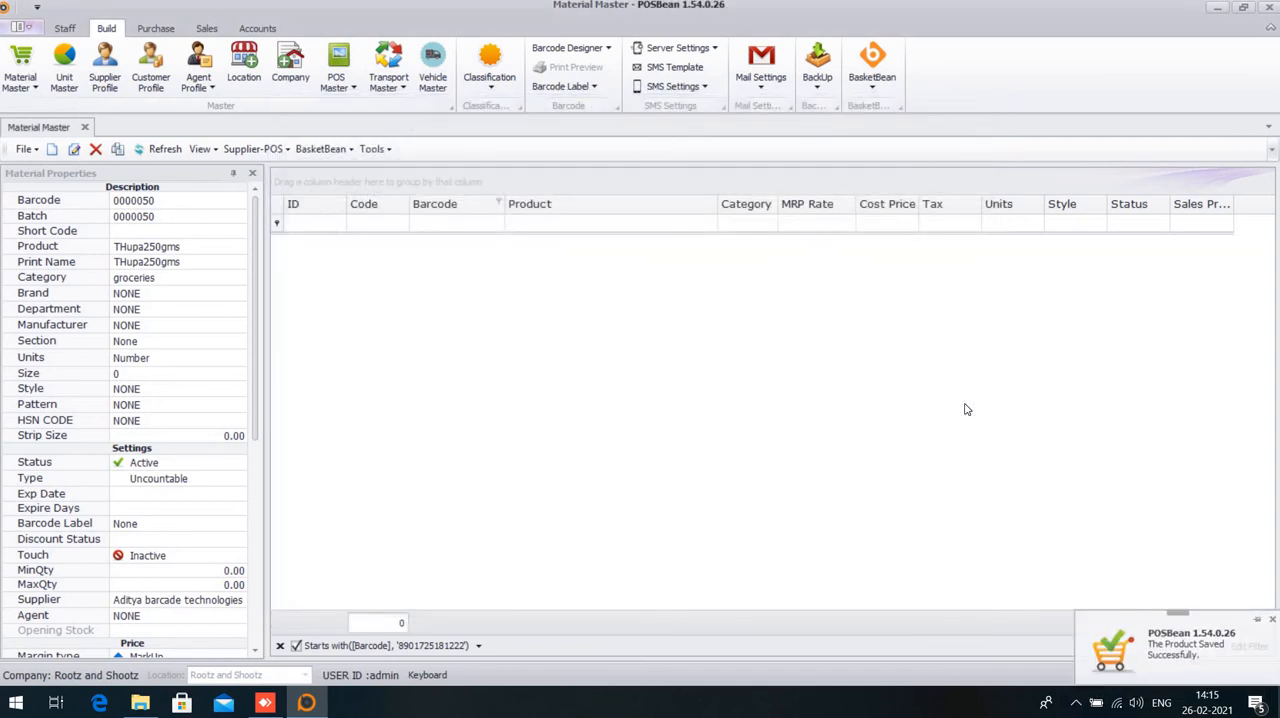
Start a new product 'SUgar500gms' counted by Number
left_click(36, 150)
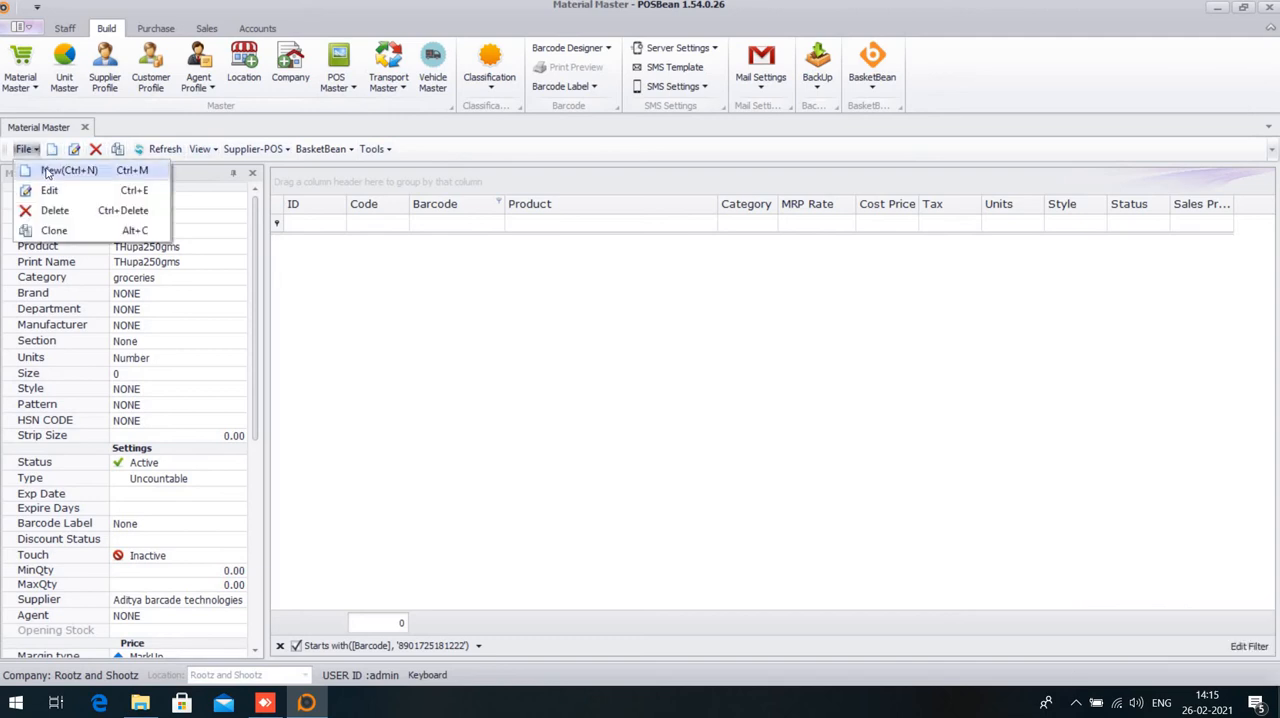
left_click(47, 172)
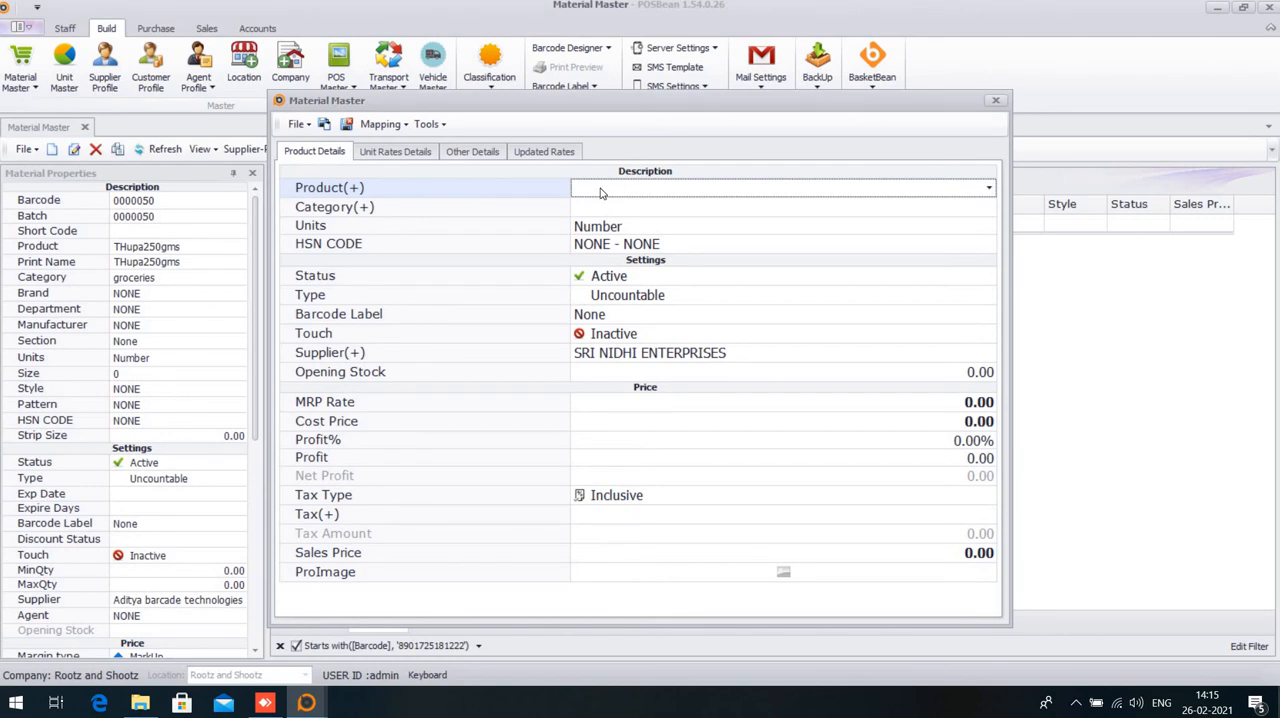
left_click(601, 188)
type("SU")
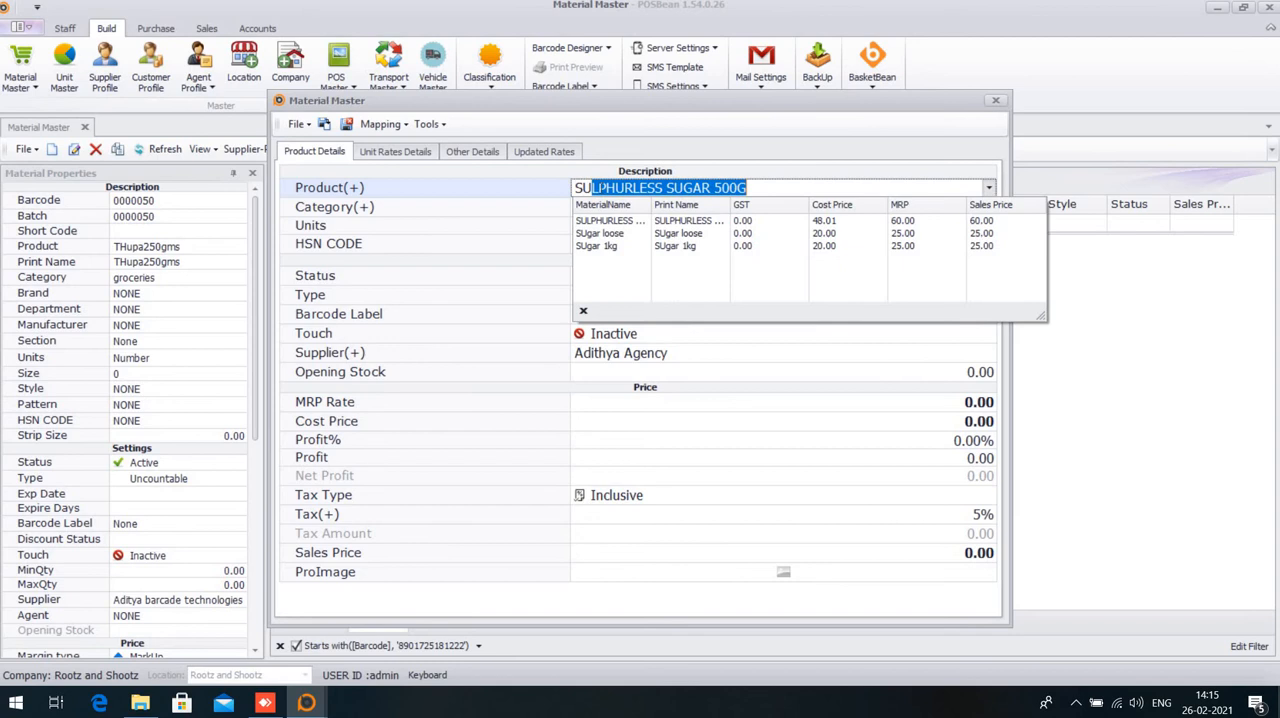
type("gar")
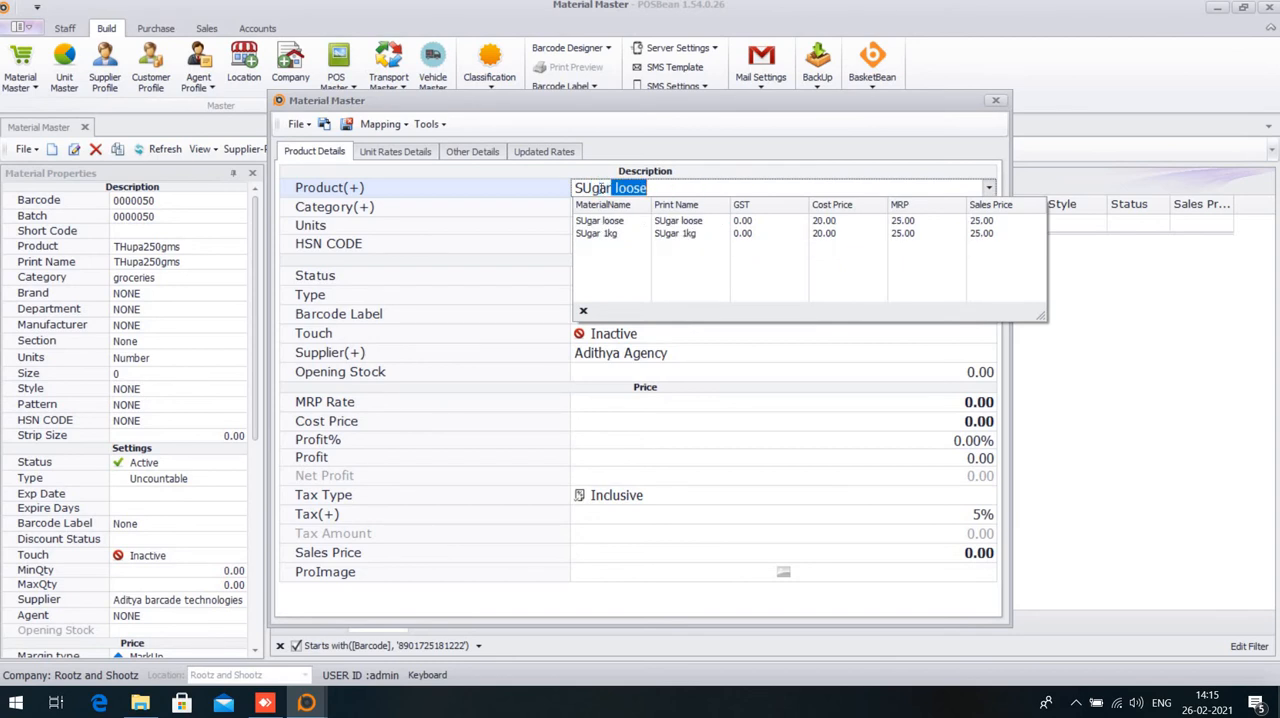
type("500gm")
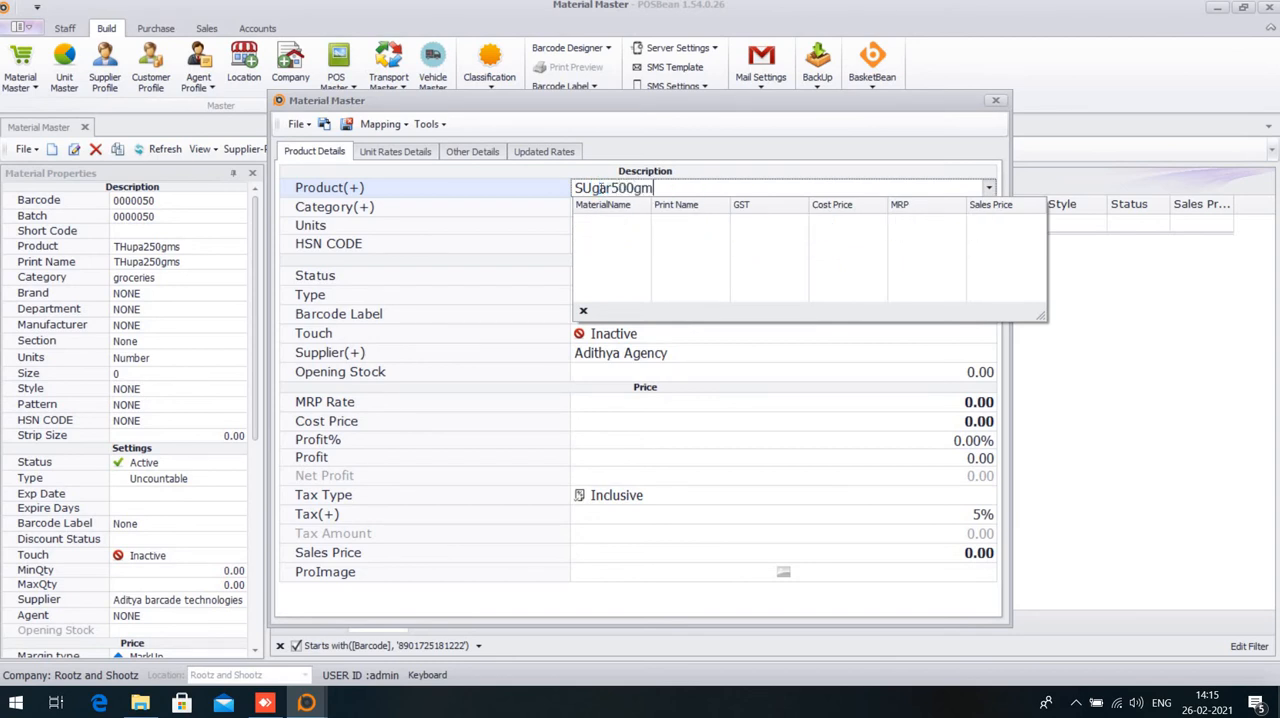
type("s")
key("Return")
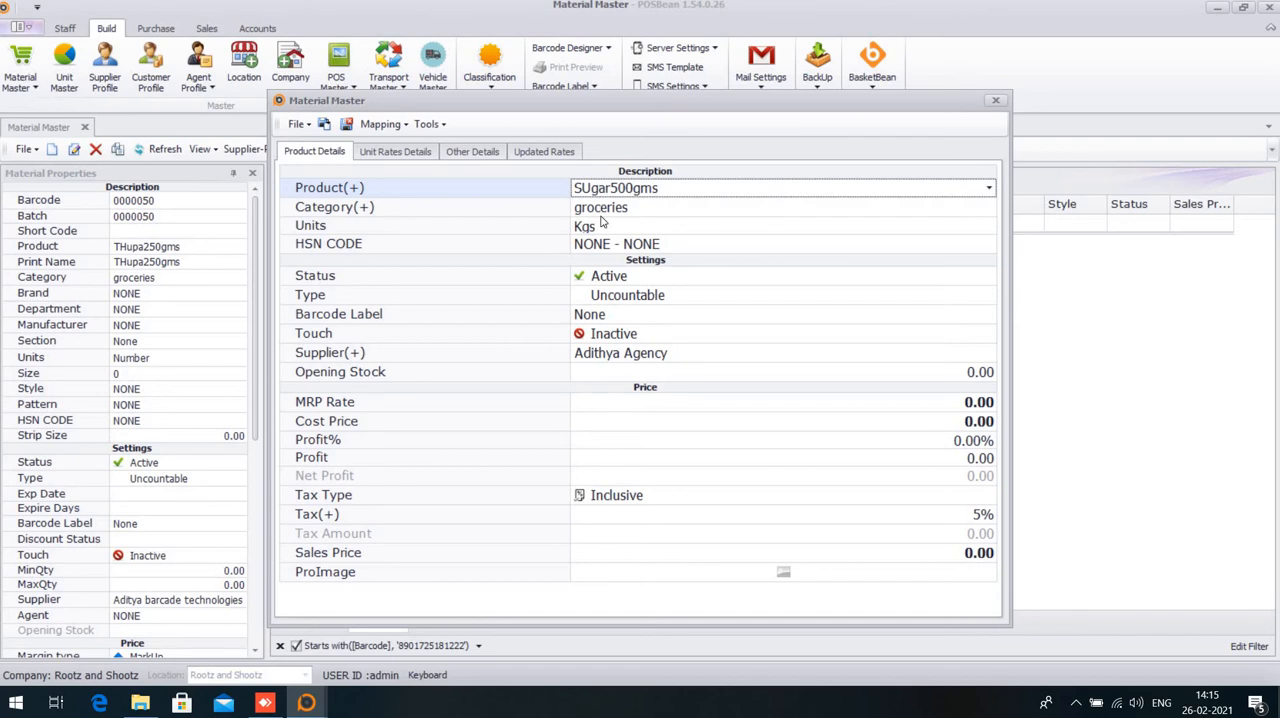
left_click(603, 230)
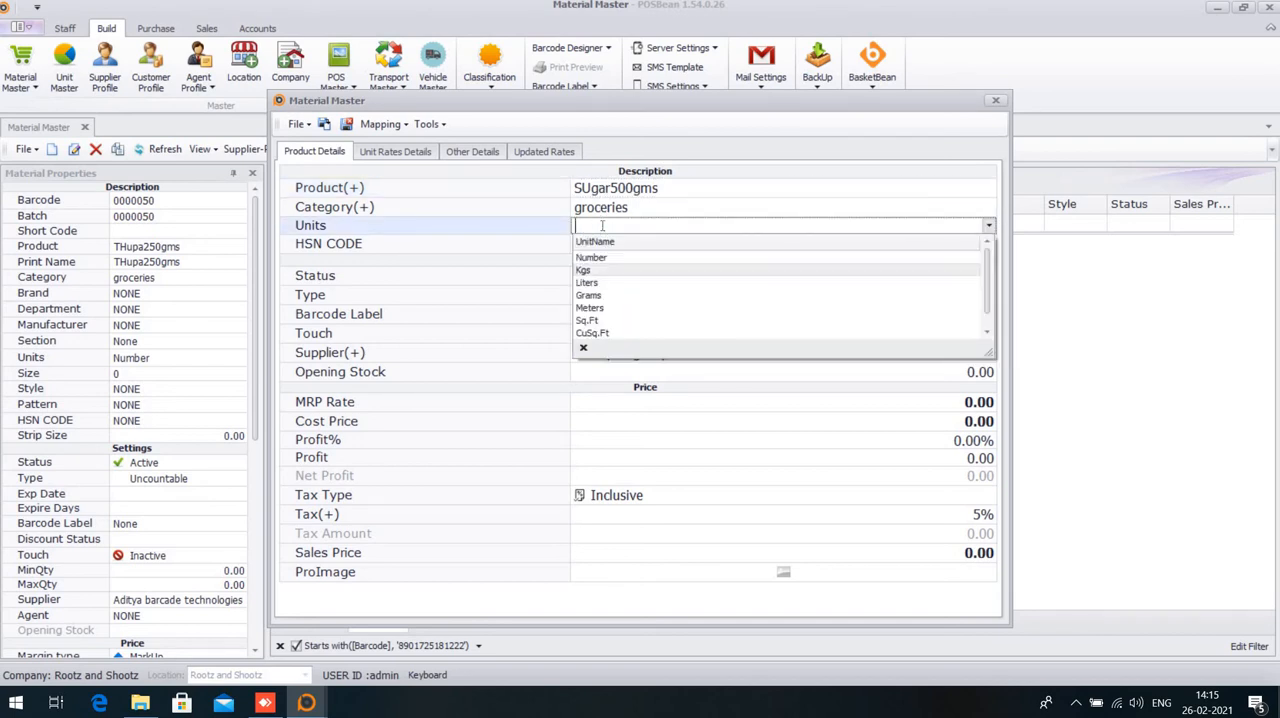
type("Number")
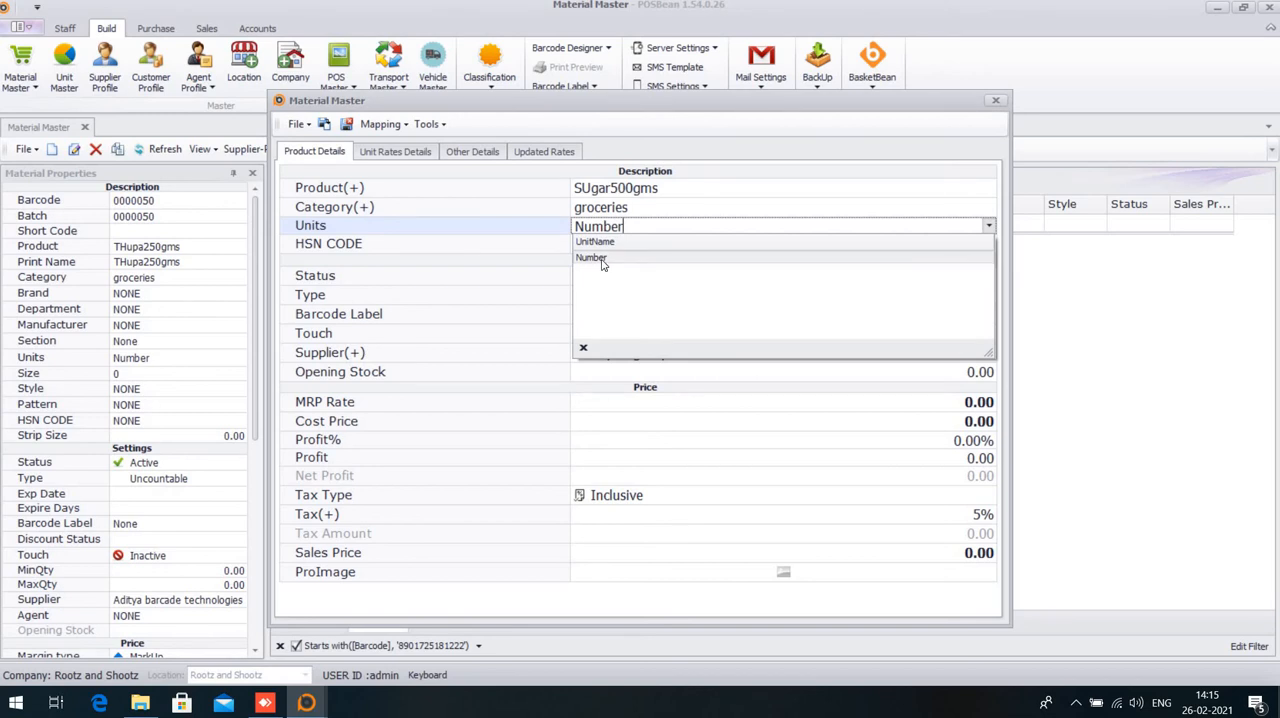
left_click(603, 258)
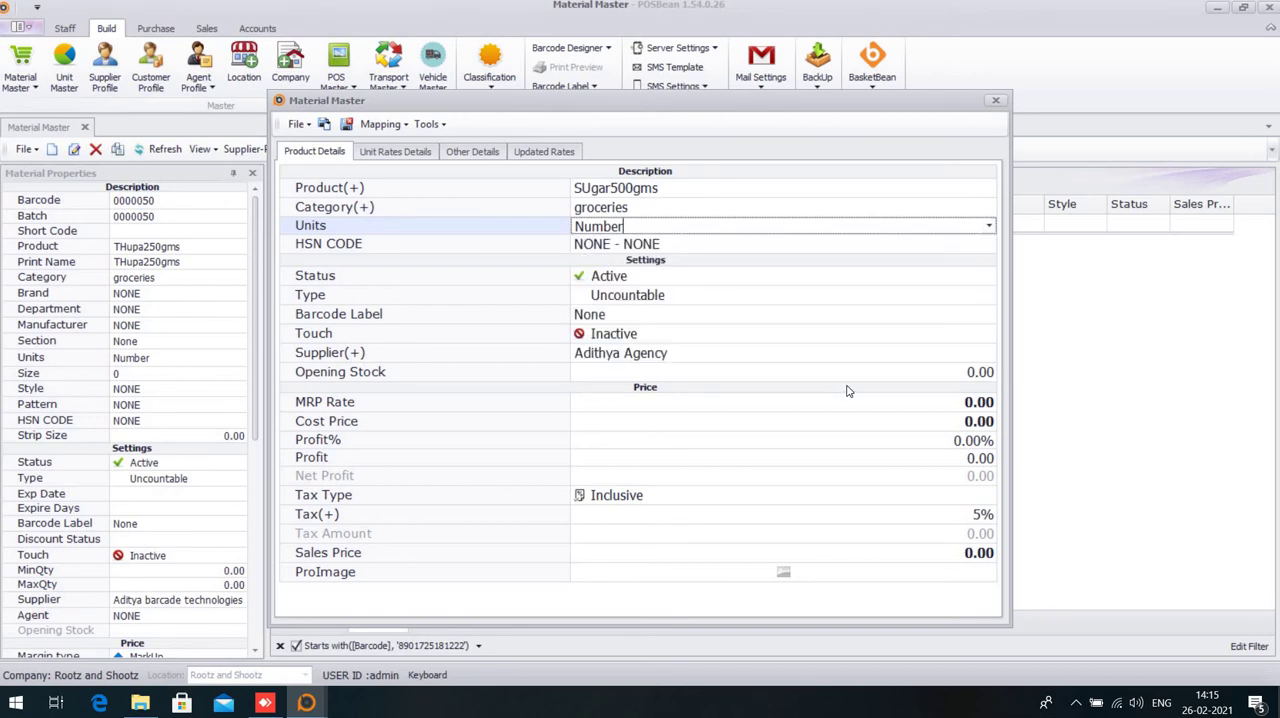
Enter and correct the MRP to 12.50, then move on to cost price 10.00
left_click(968, 403)
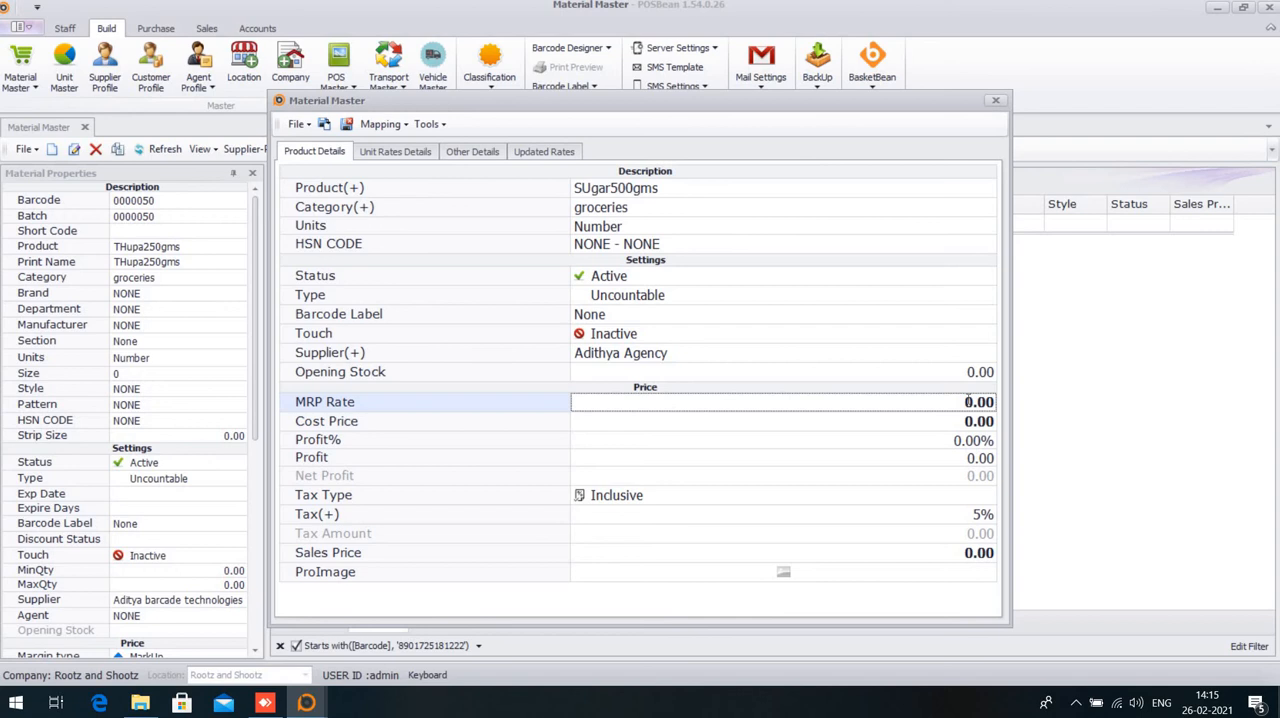
type("12")
key("Delete")
key("Right")
key("Right")
type("5")
key("Return")
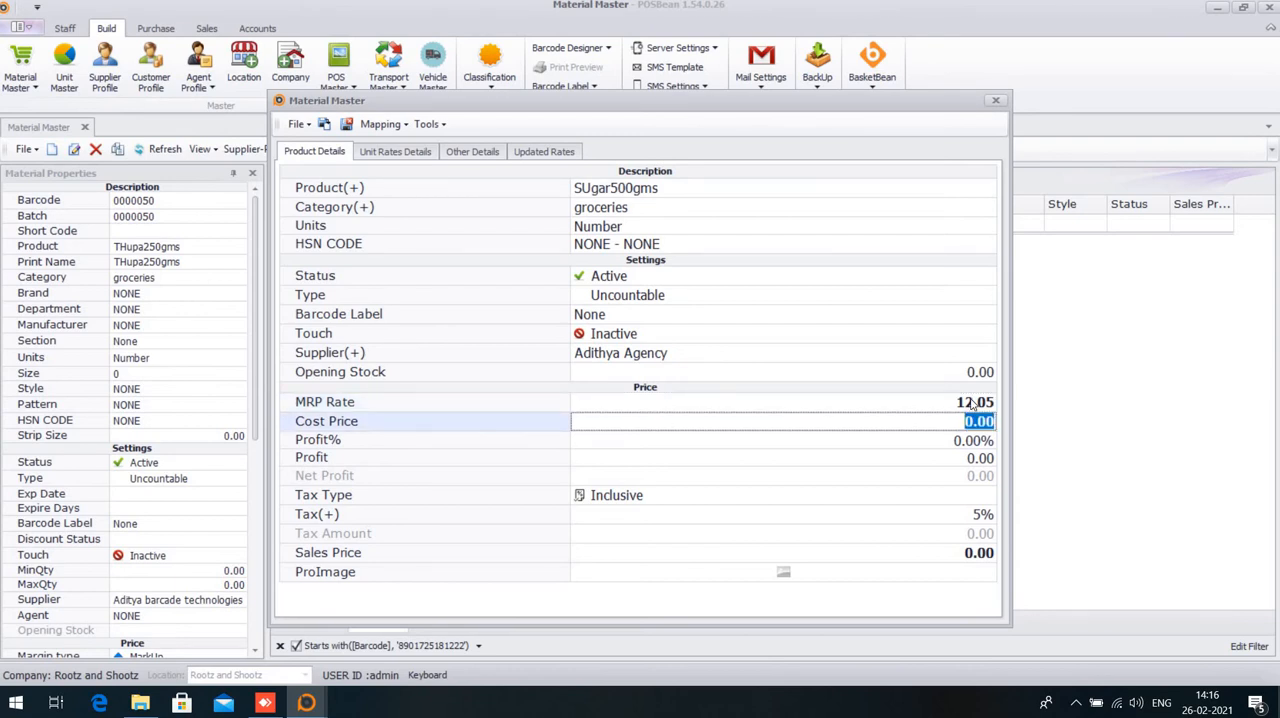
key("Up")
key("Return")
key("Up")
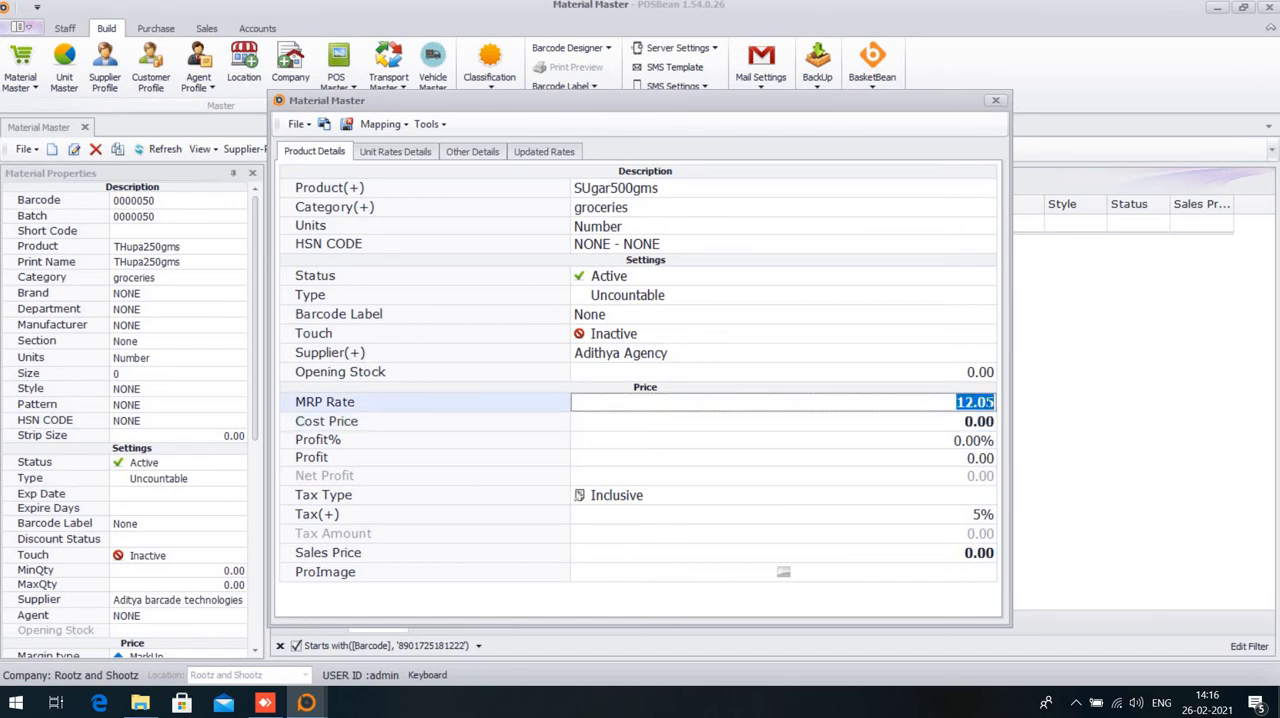
key("Right")
key("BackSpace")
key("BackSpace")
type("50")
key("Return")
type("1")
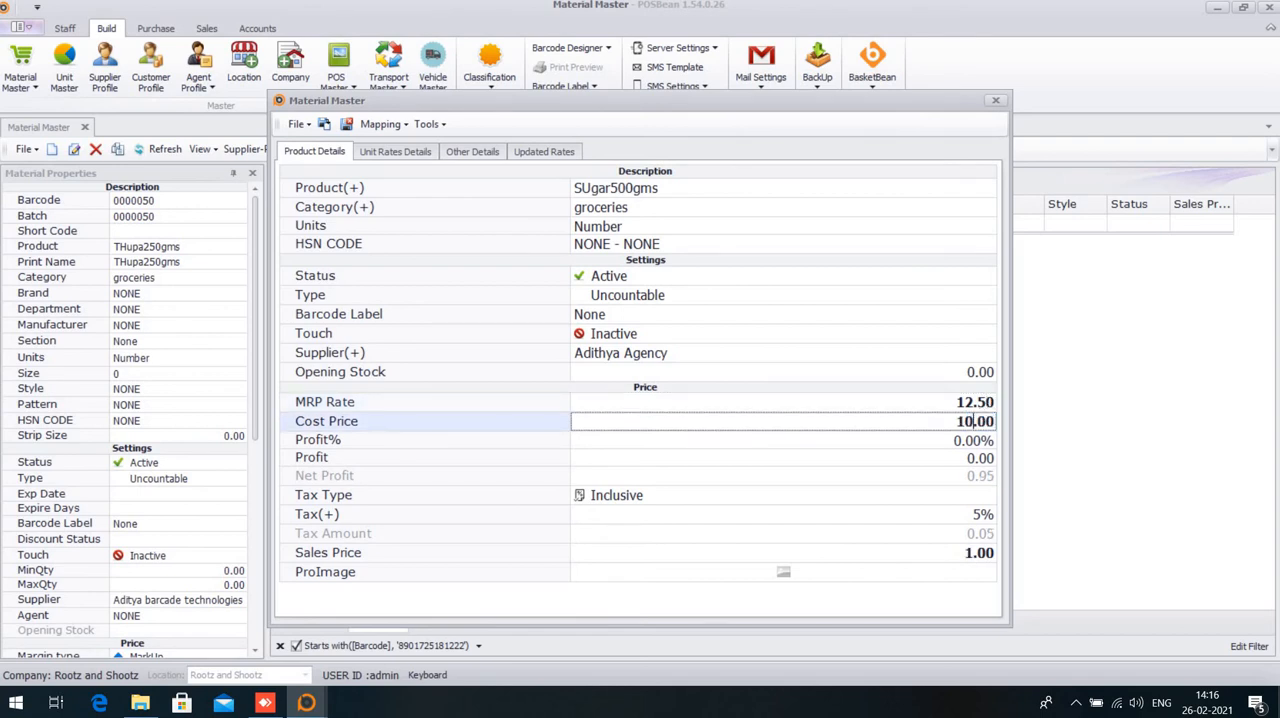
type("0")
Correct the sales price to 12.50, then save SUgar500gms and confirm
left_click(966, 553)
type("2")
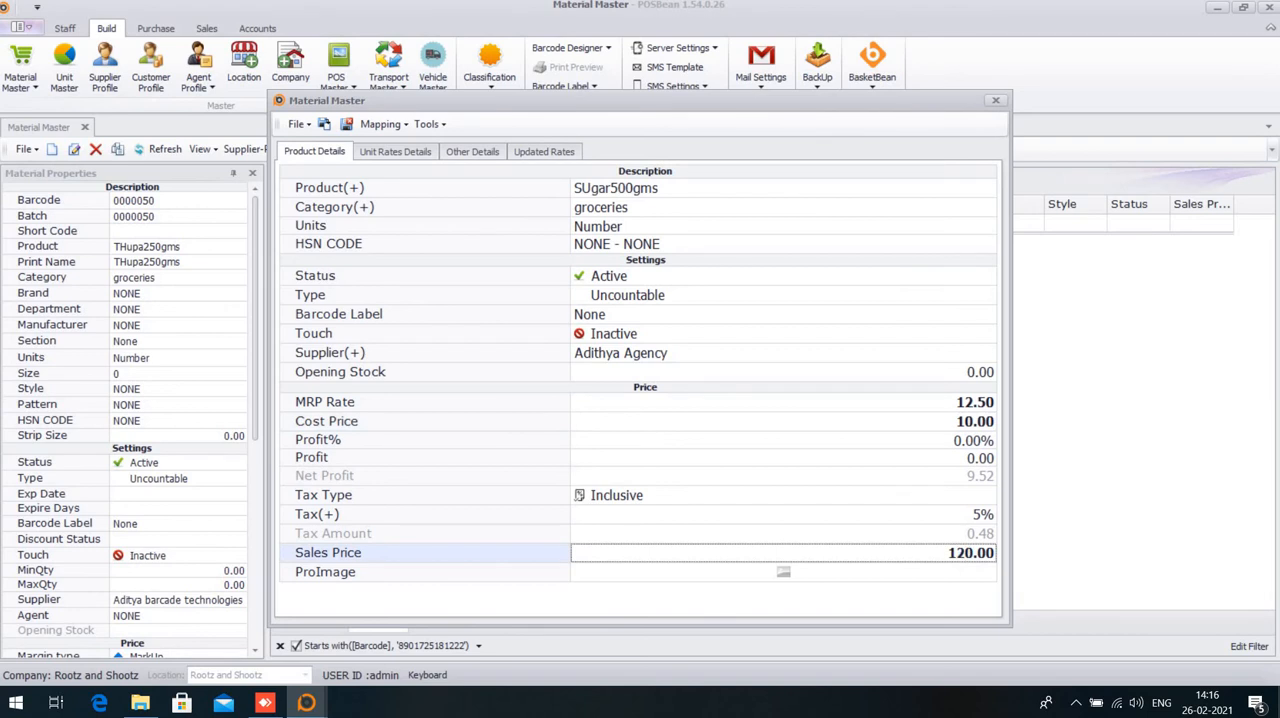
key("Right")
key("BackSpace")
key("Right")
key("Right")
type("5")
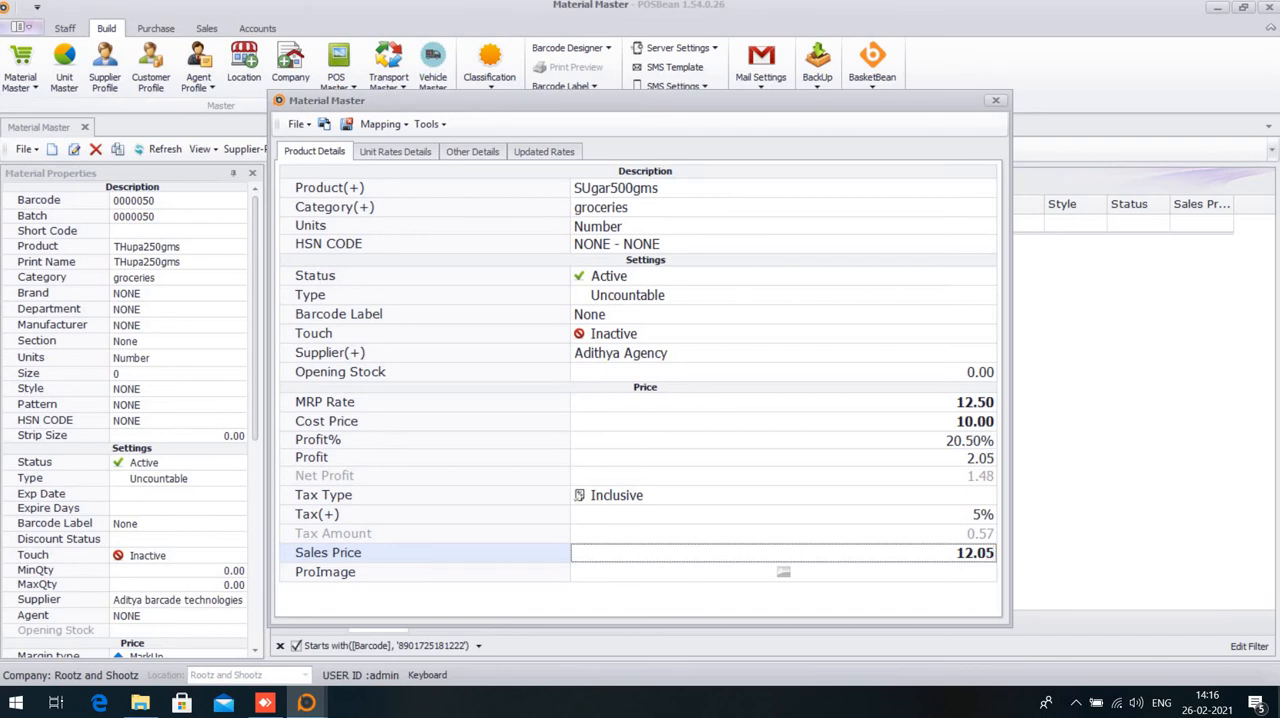
key("BackSpace")
key("BackSpace")
type("5")
key("ctrl+s")
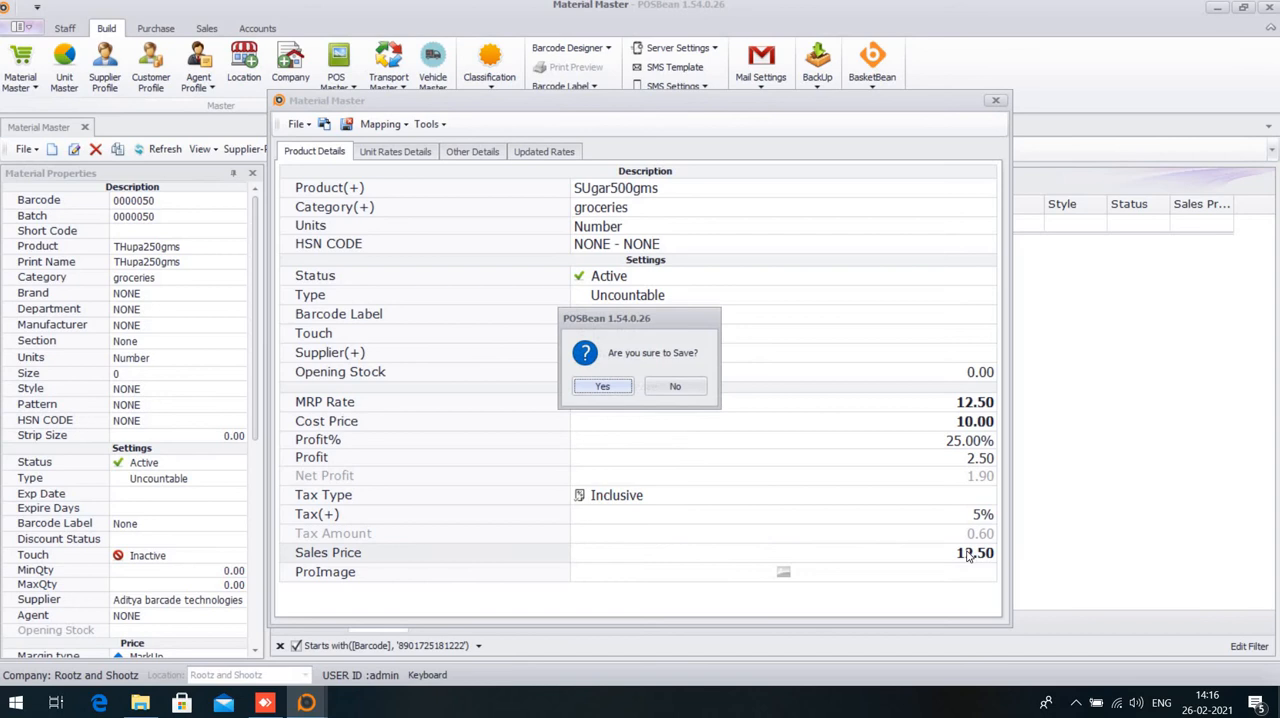
key("Return")
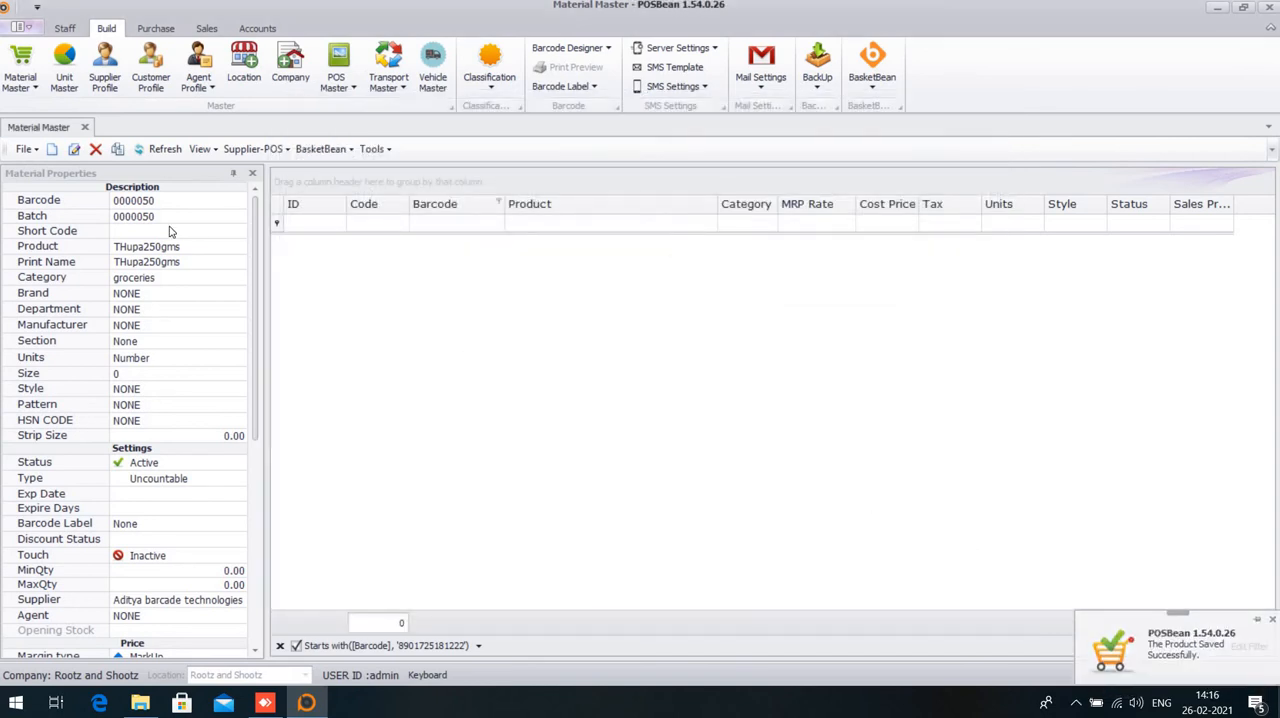
Start a new product 'SUgar250gms' counted by Number
left_click(24, 149)
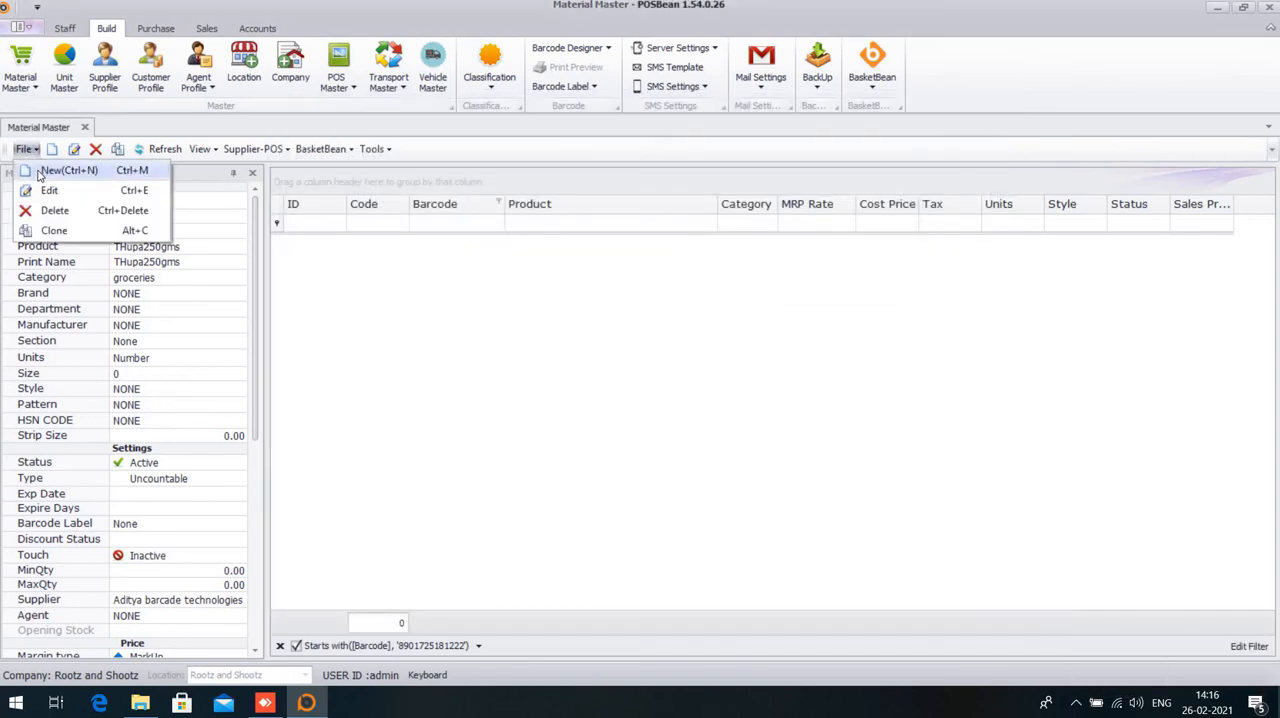
left_click(38, 175)
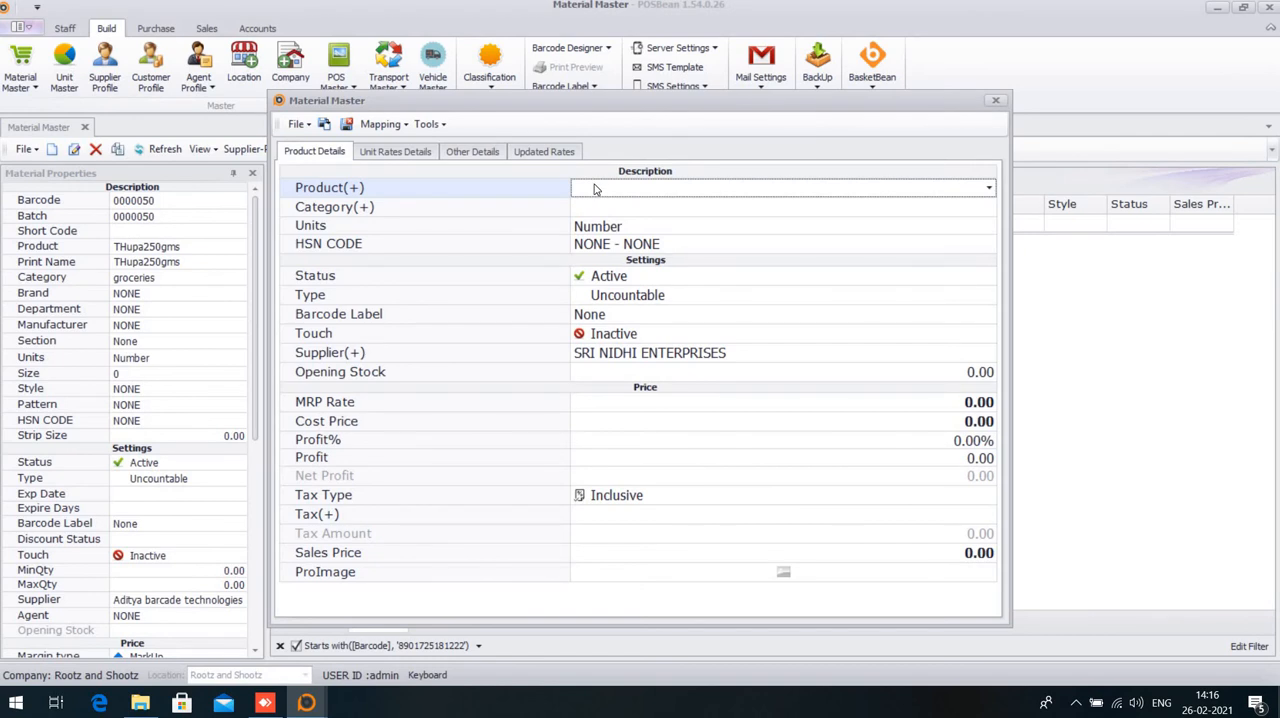
type("SUgar")
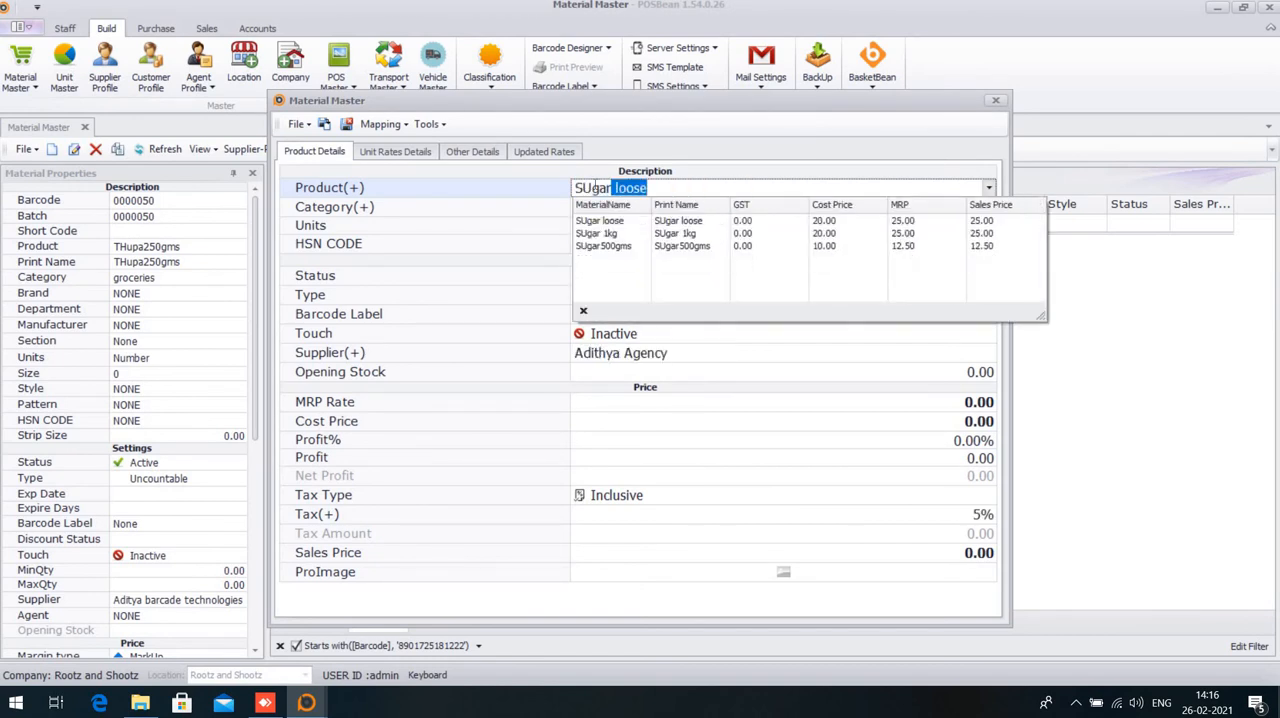
type("250")
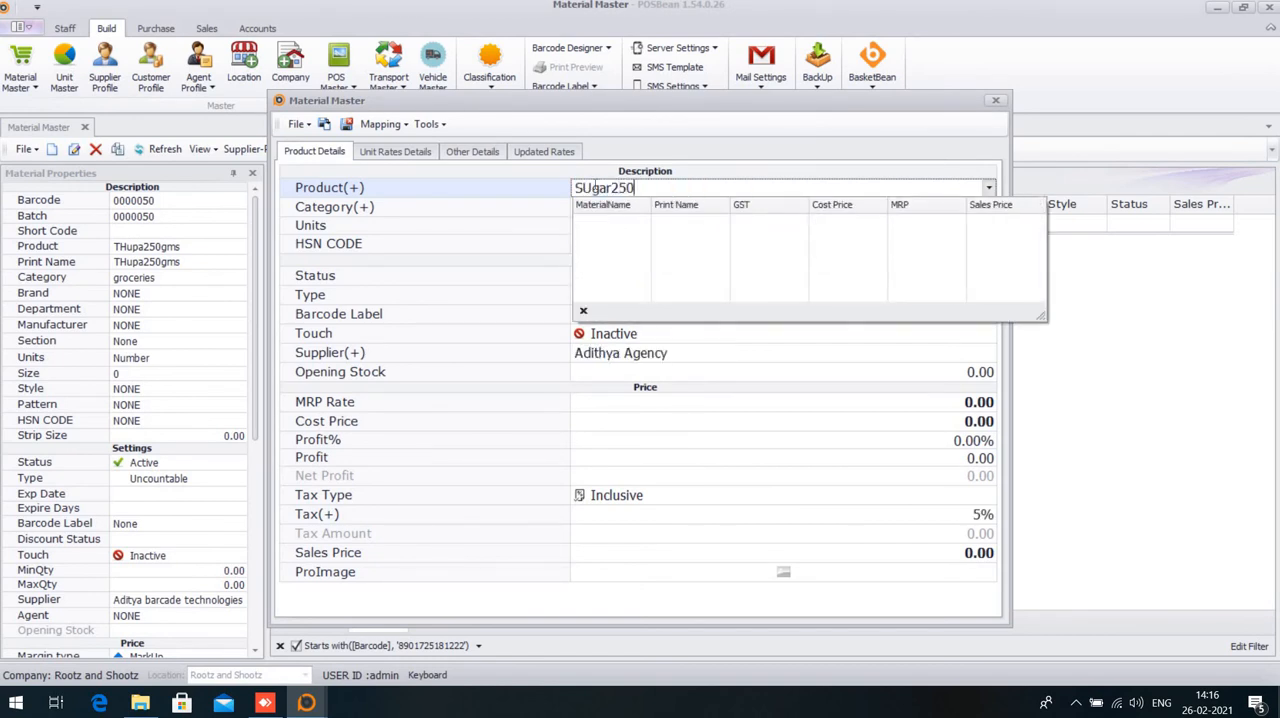
type("gms")
key("Return")
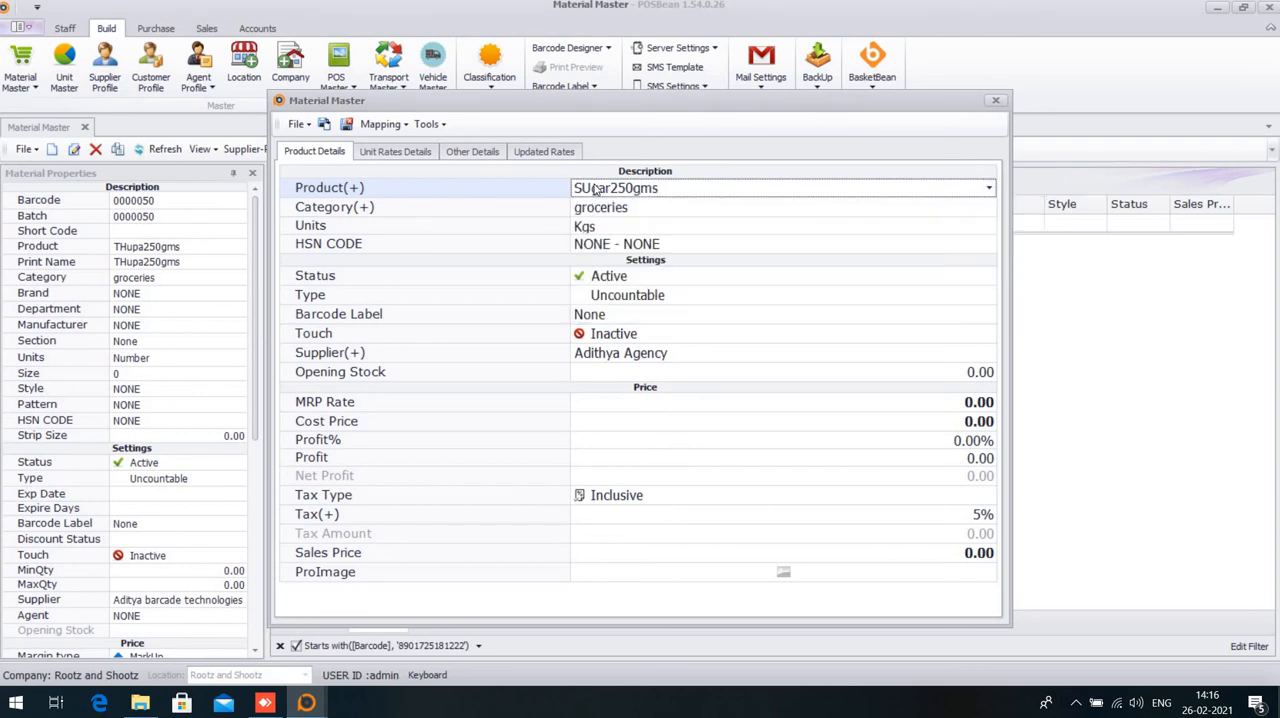
left_click(605, 224)
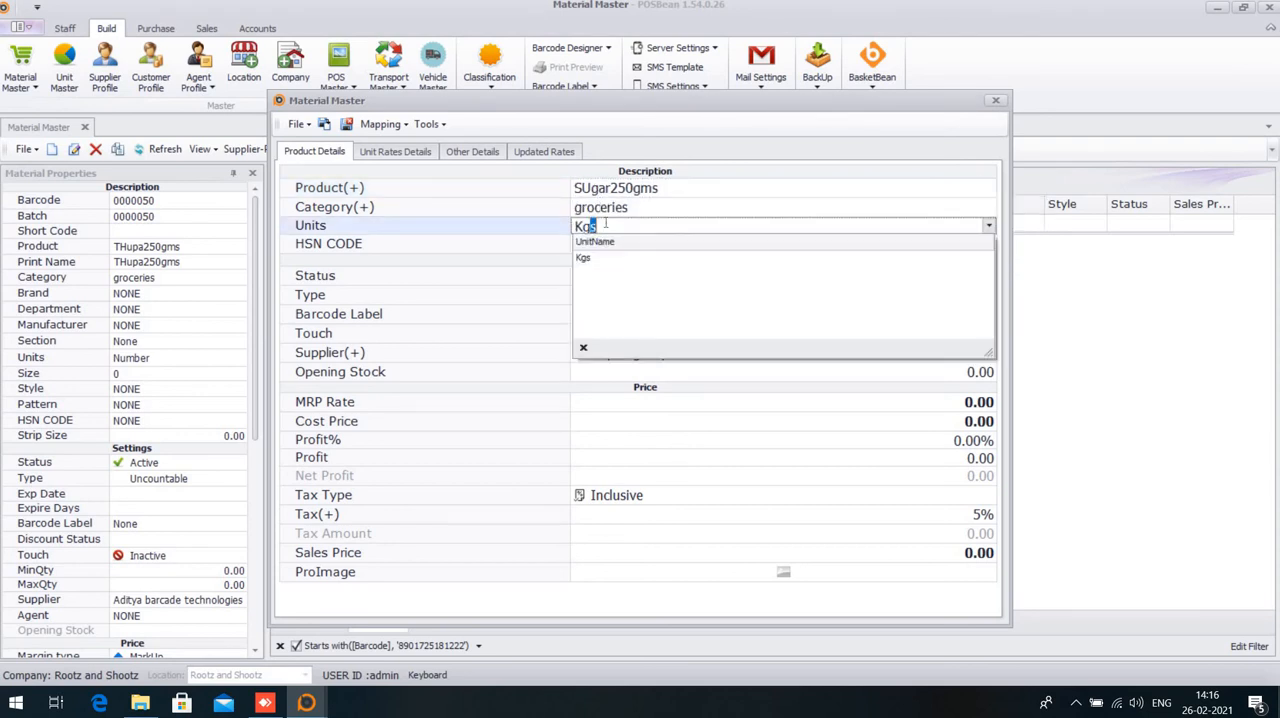
type("Numbe")
type("r")
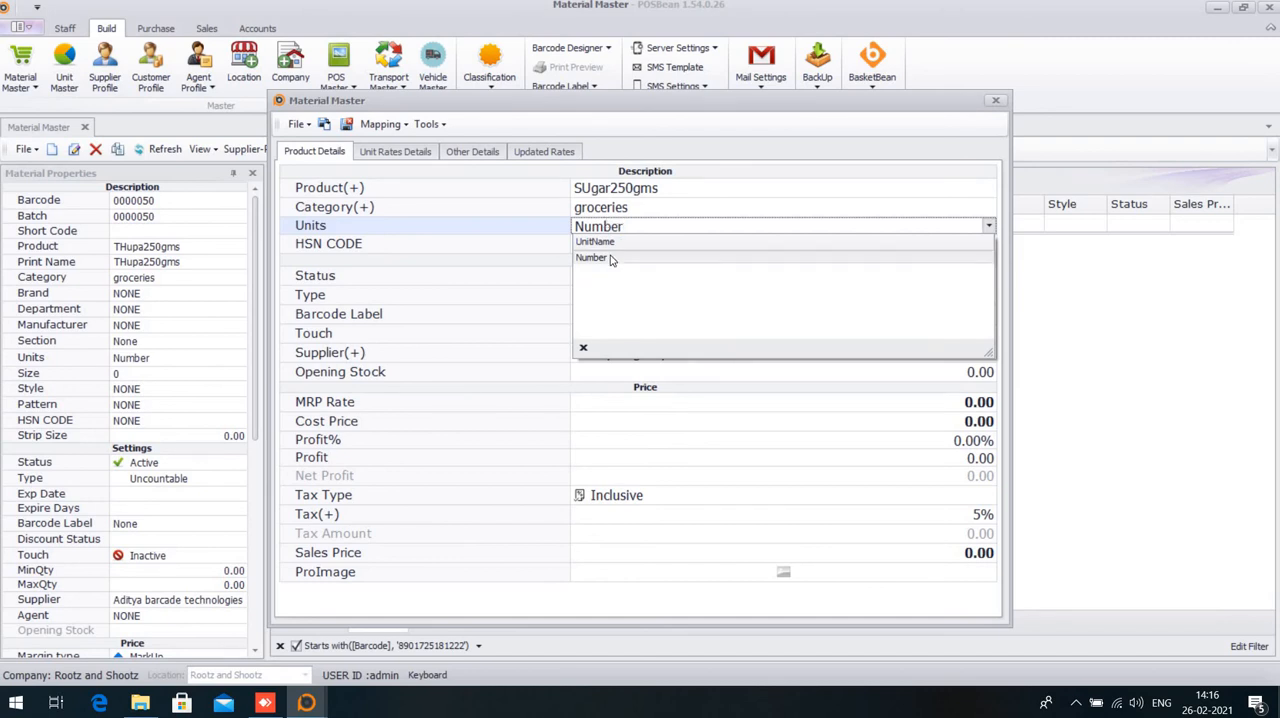
left_click(612, 260)
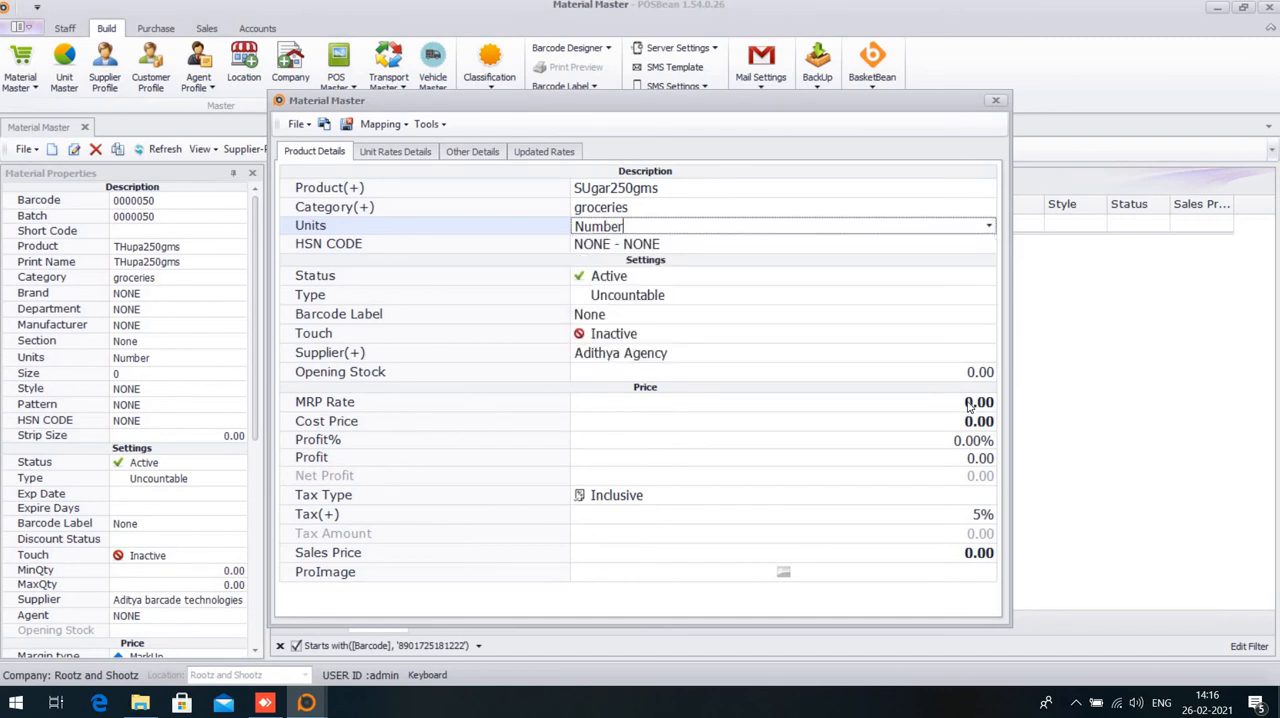
Set MRP 6.25, cost 4.00 and sales price 6.25, then save SUgar250gms and confirm
left_click(968, 404)
type("60")
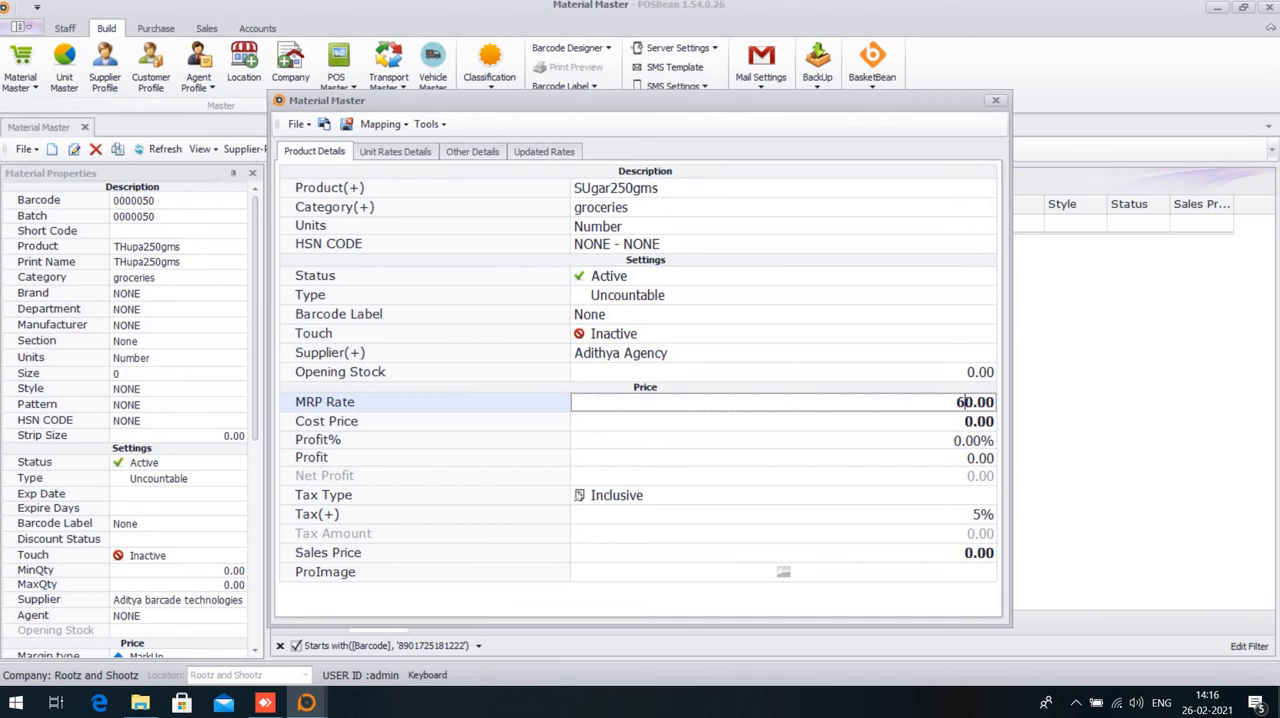
key("Delete")
type(".25")
key("Return")
type("4")
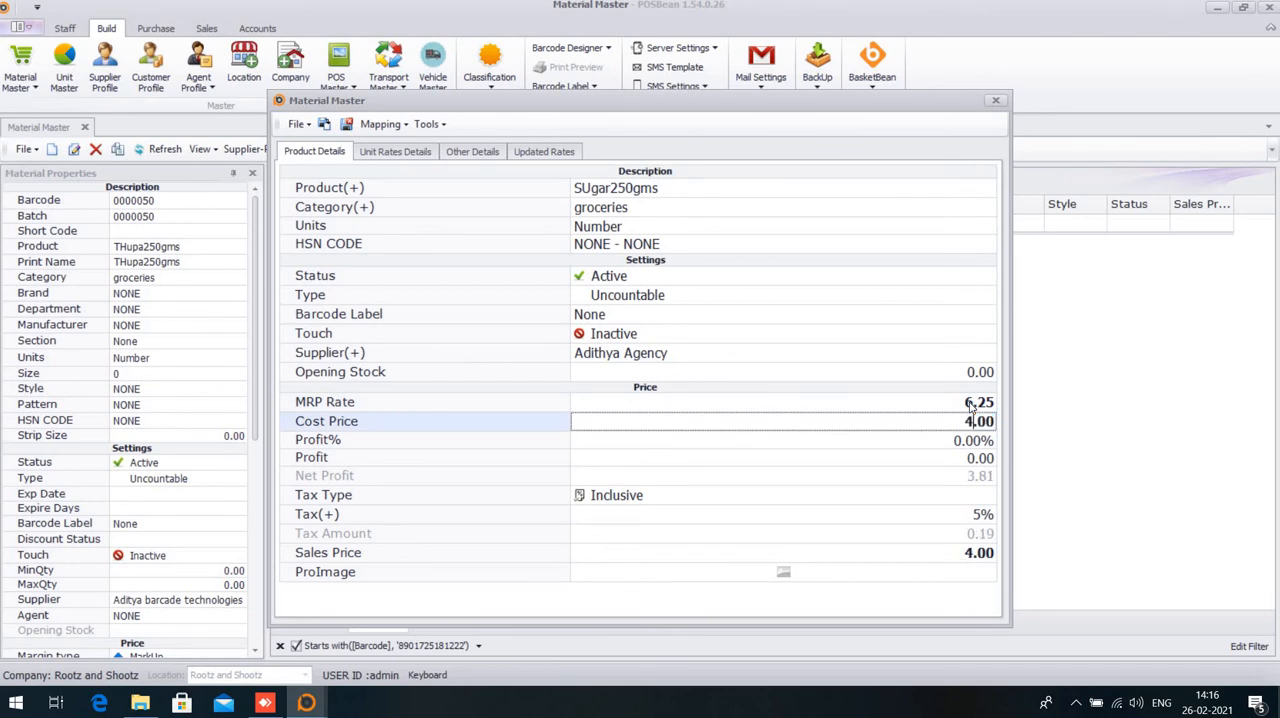
key("Return")
key("Return")
key("Return")
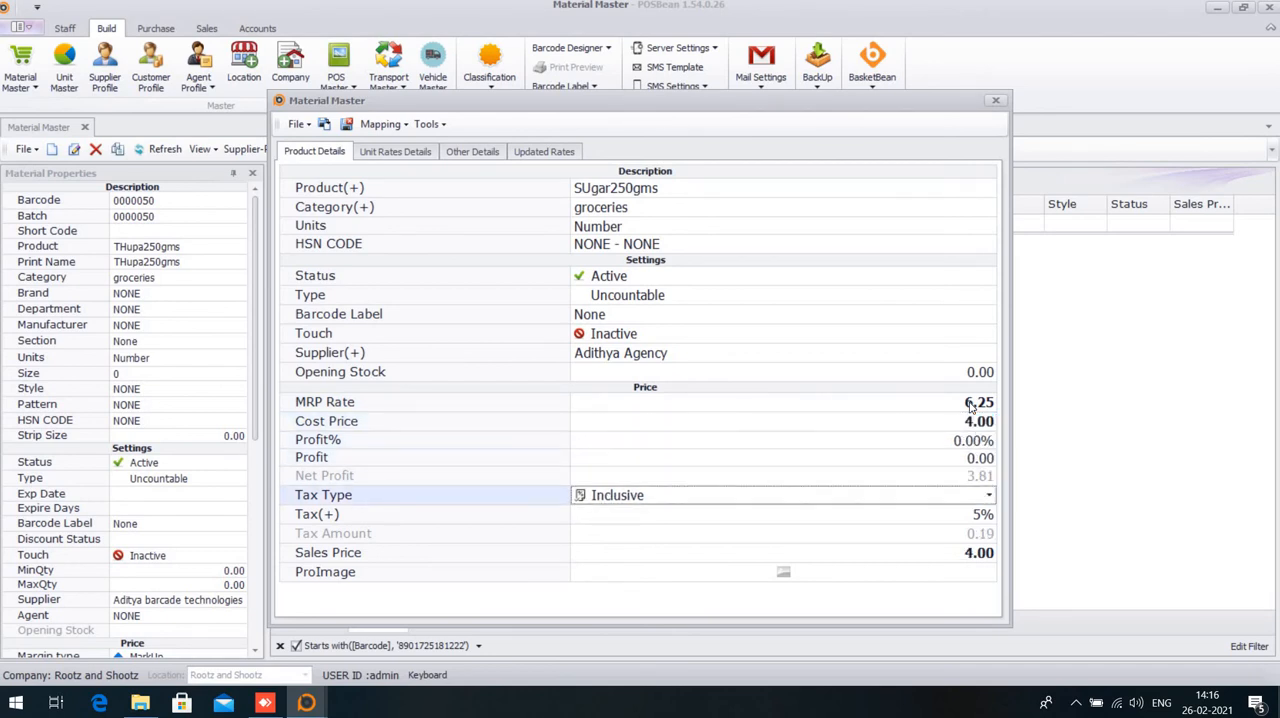
key("Return")
key("Return")
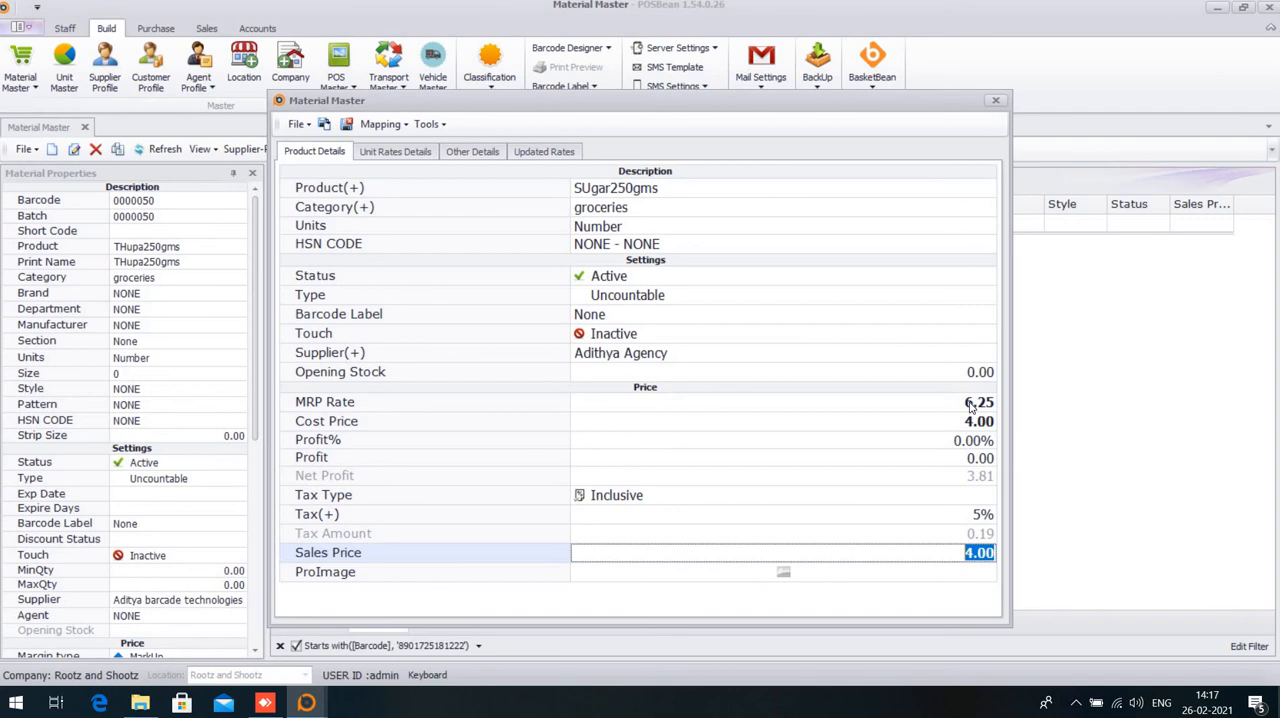
type("6")
type(".25")
key("Return")
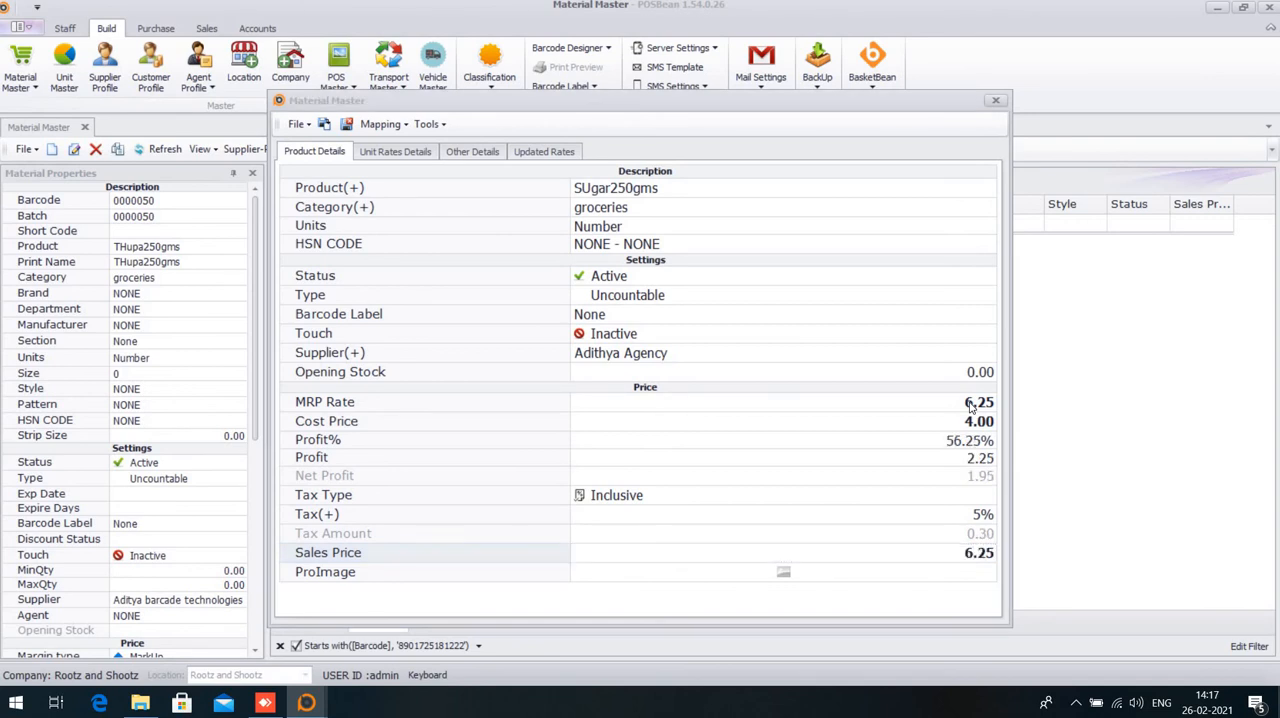
key("Return")
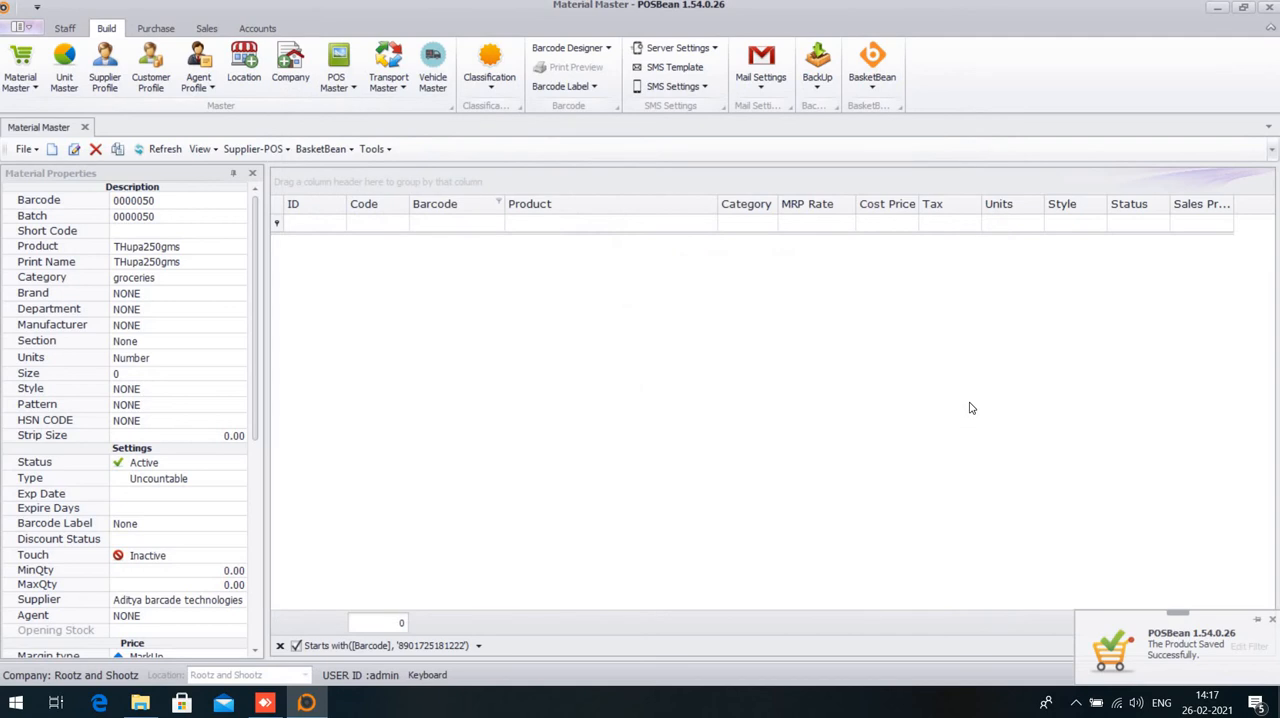
Clear the barcode filter and refresh so all four SUgar items list, then move to Purchase
left_click(297, 646)
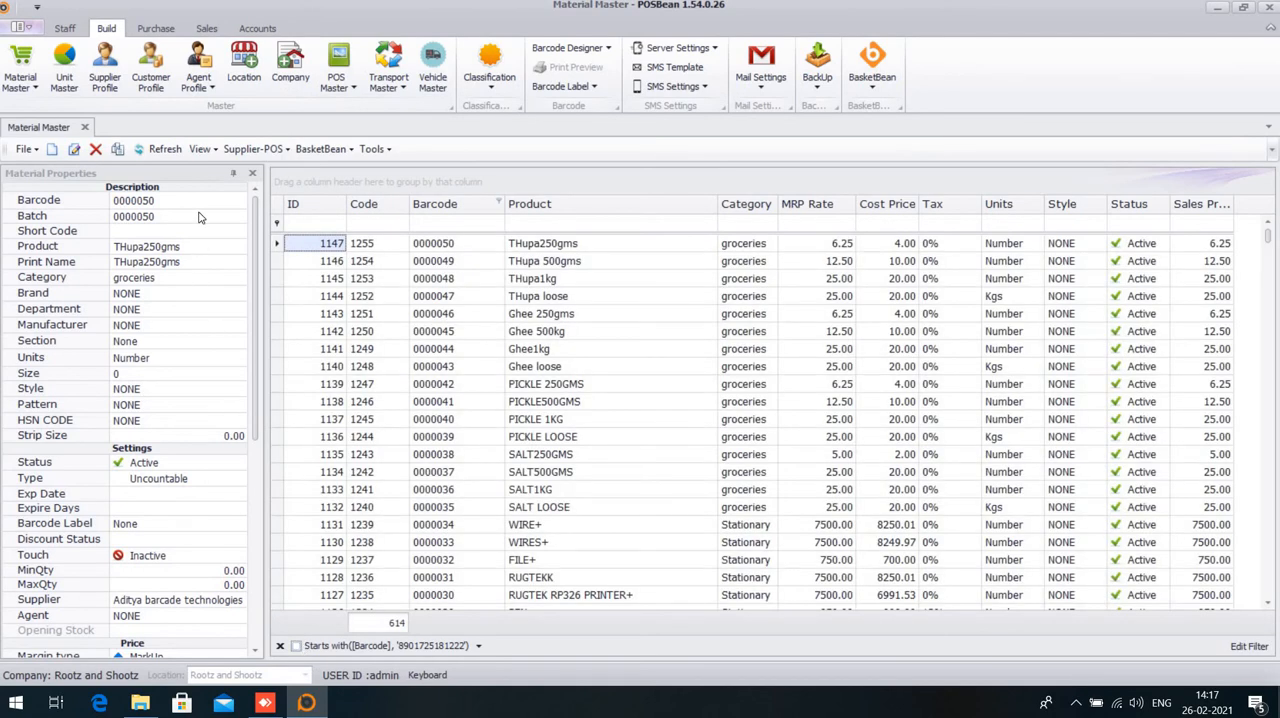
left_click(160, 150)
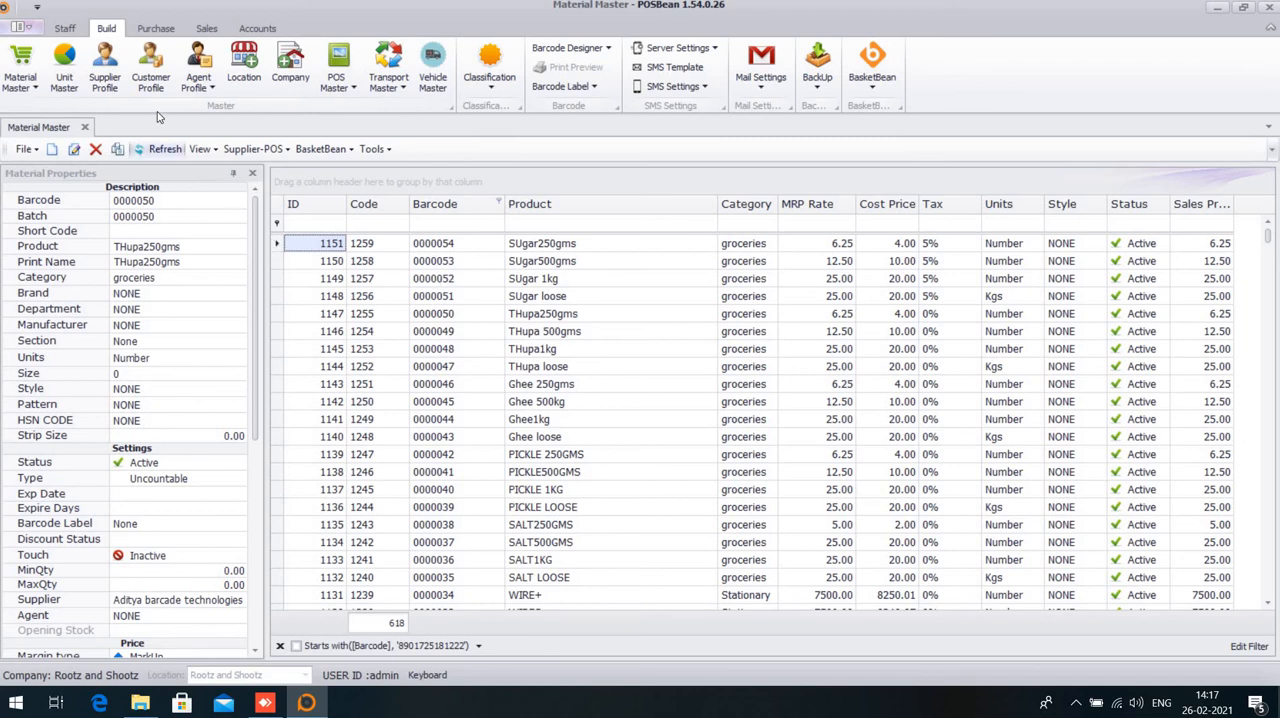
left_click(157, 30)
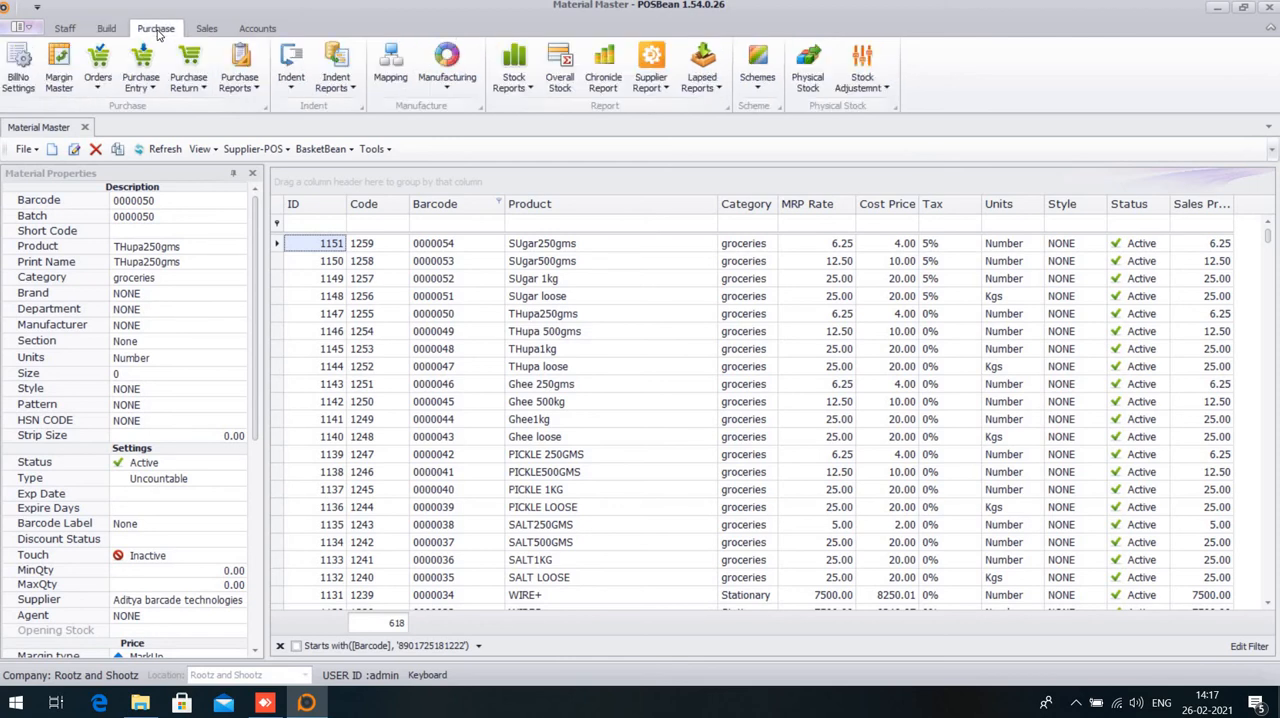
Create a new Material Mapping with SUgar loose chosen as the master material
left_click(381, 83)
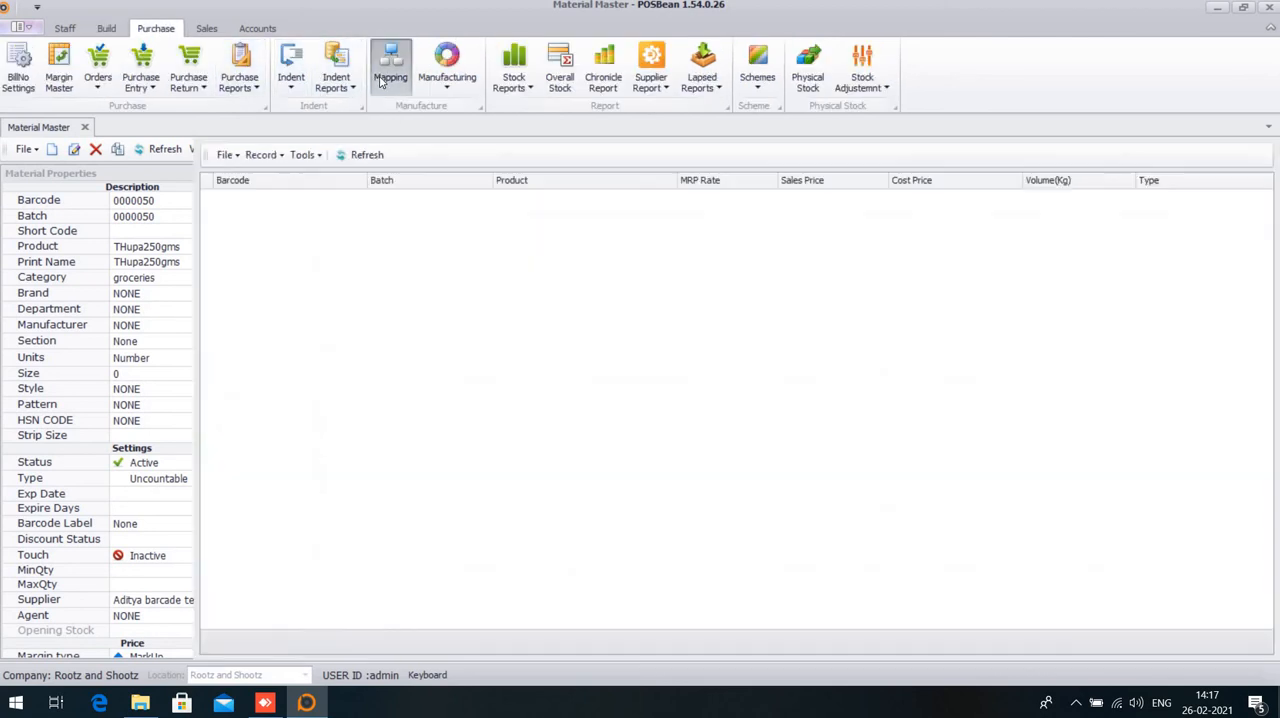
left_click(225, 157)
left_click(236, 177)
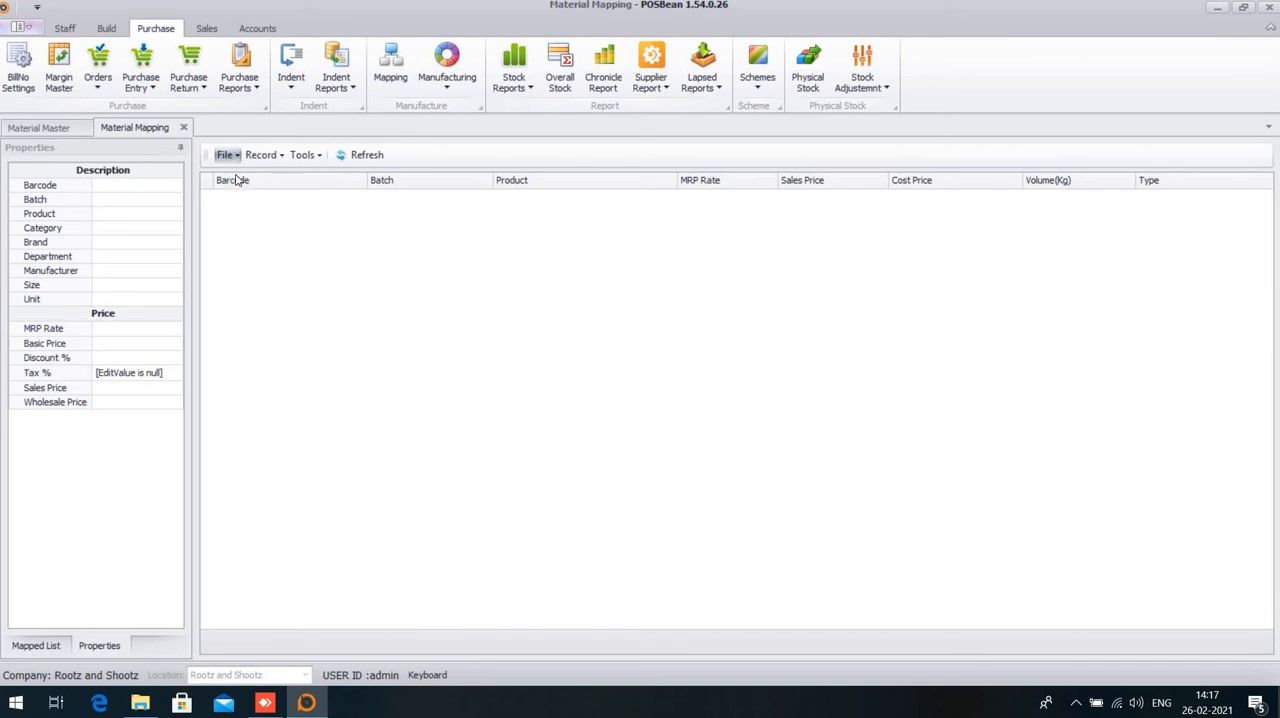
left_click(489, 343)
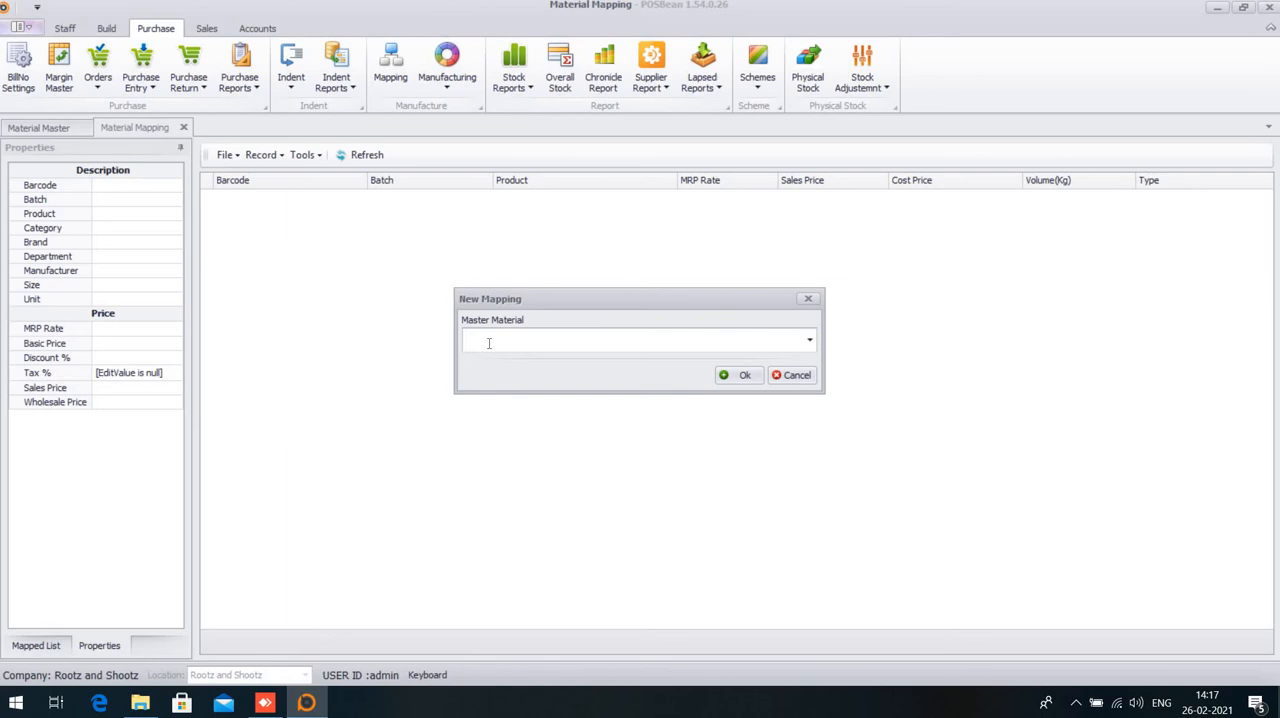
type("suga")
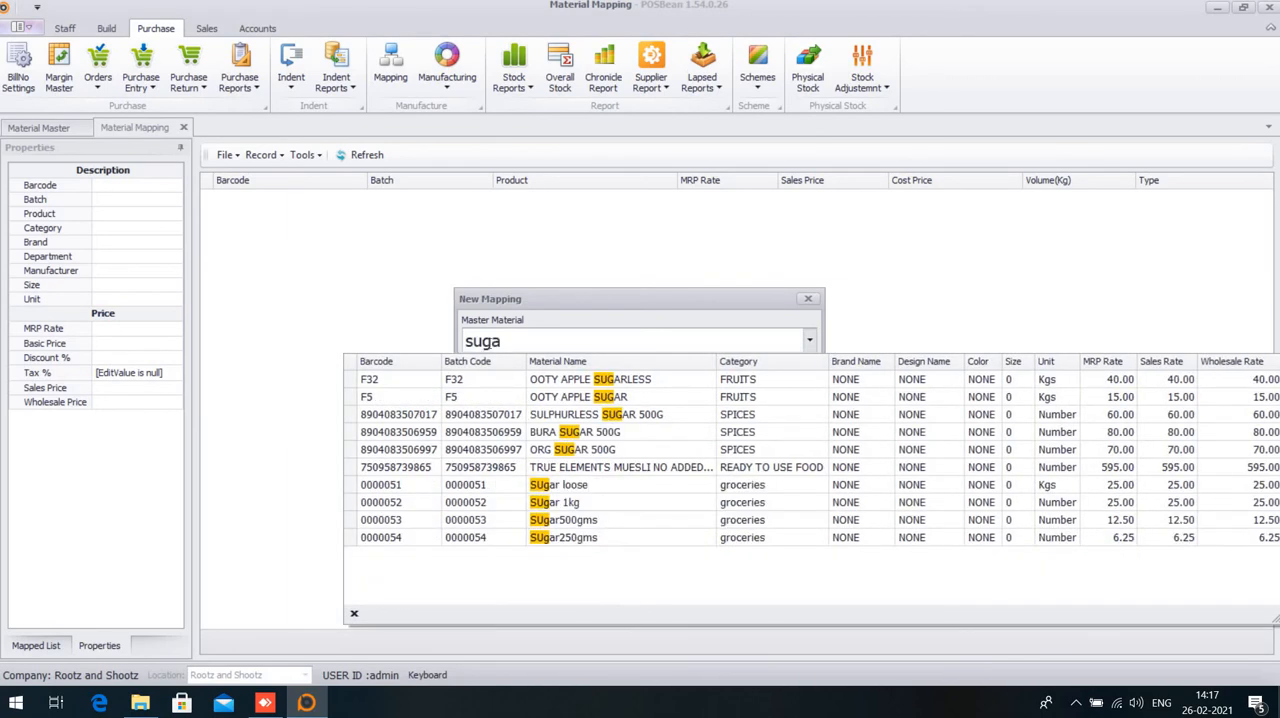
type("r")
left_click(583, 470)
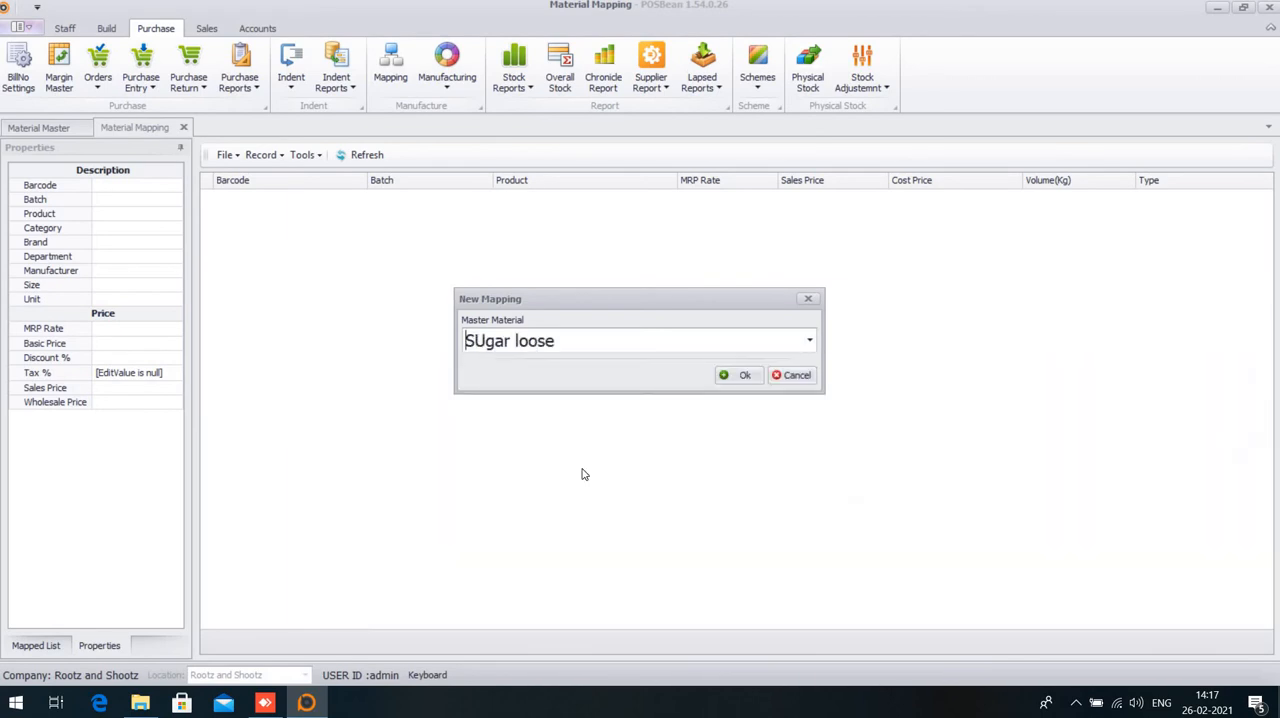
left_click(736, 375)
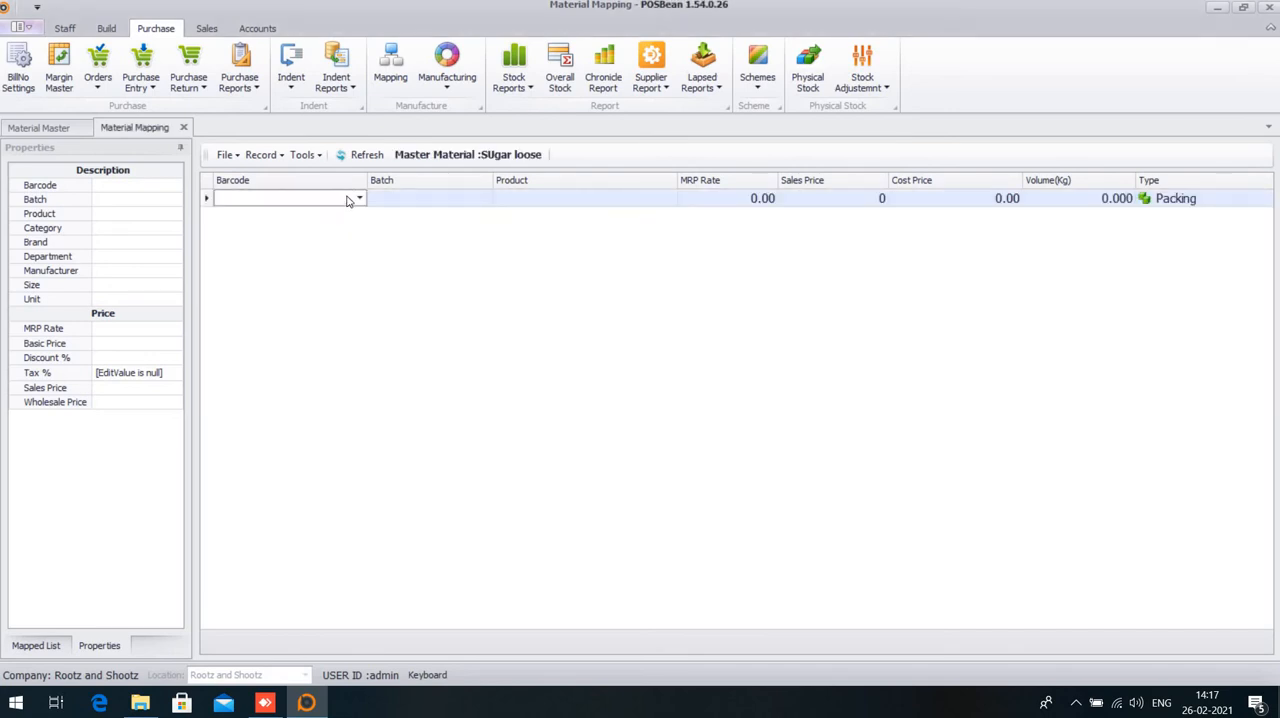
Add SUgar 1kg (barcode 0000052) as the first packing row and return to its volume field
left_click(348, 202)
left_click(360, 200)
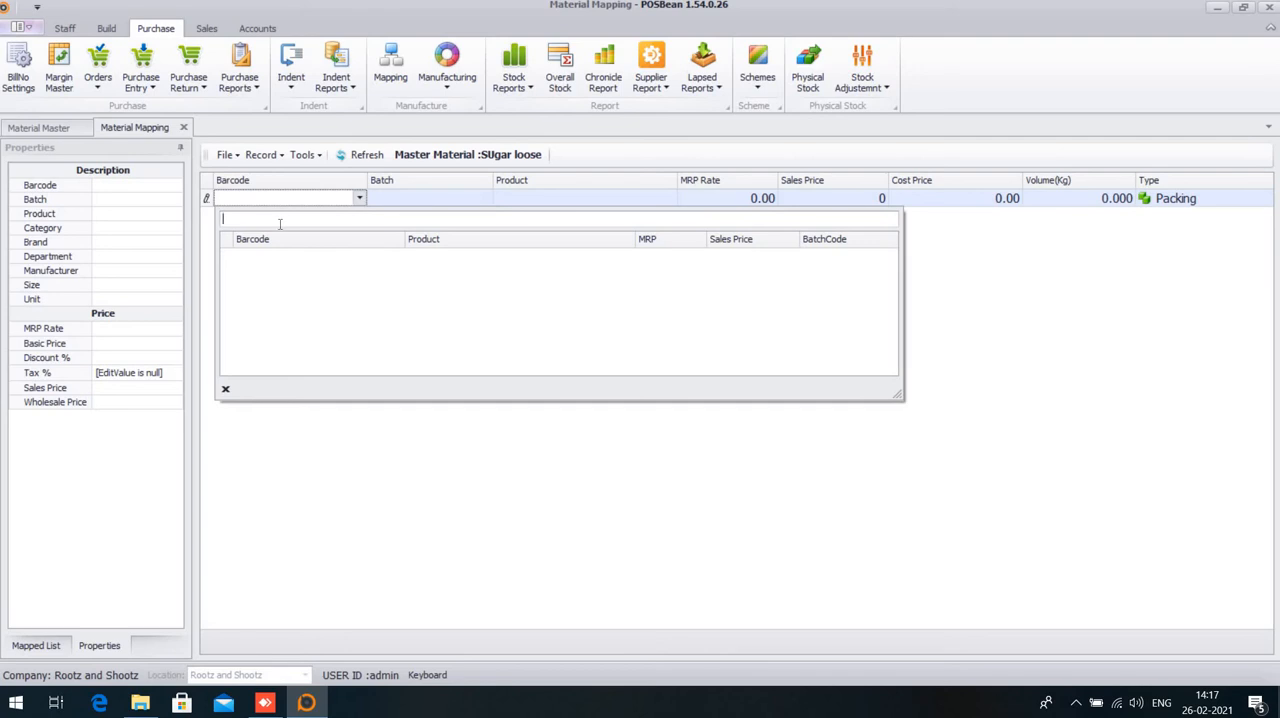
type("sugar")
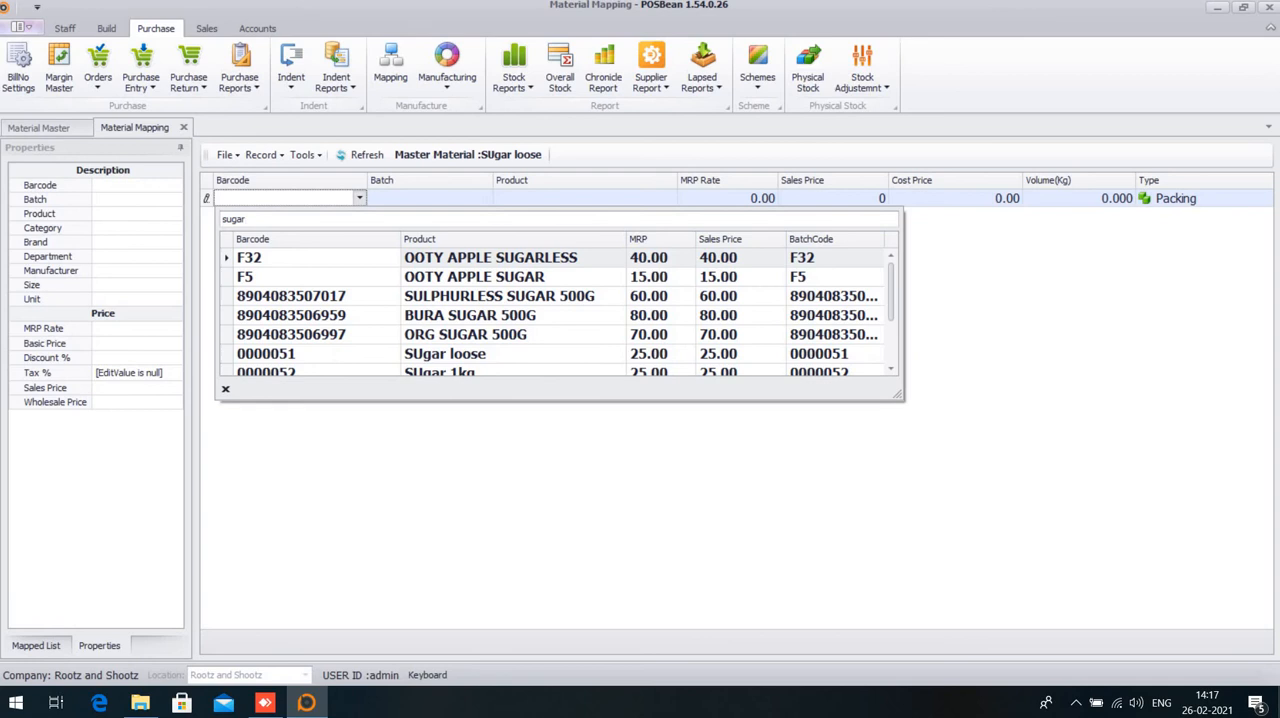
type(" 1k")
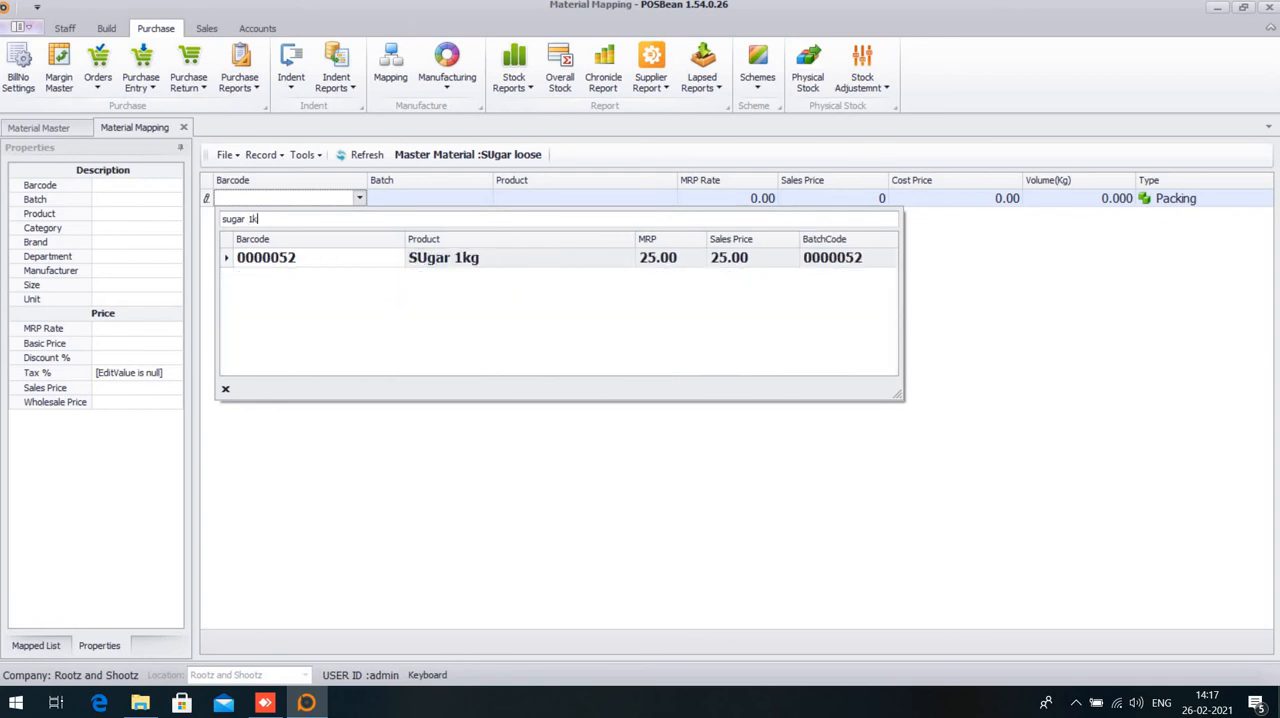
left_click(307, 260)
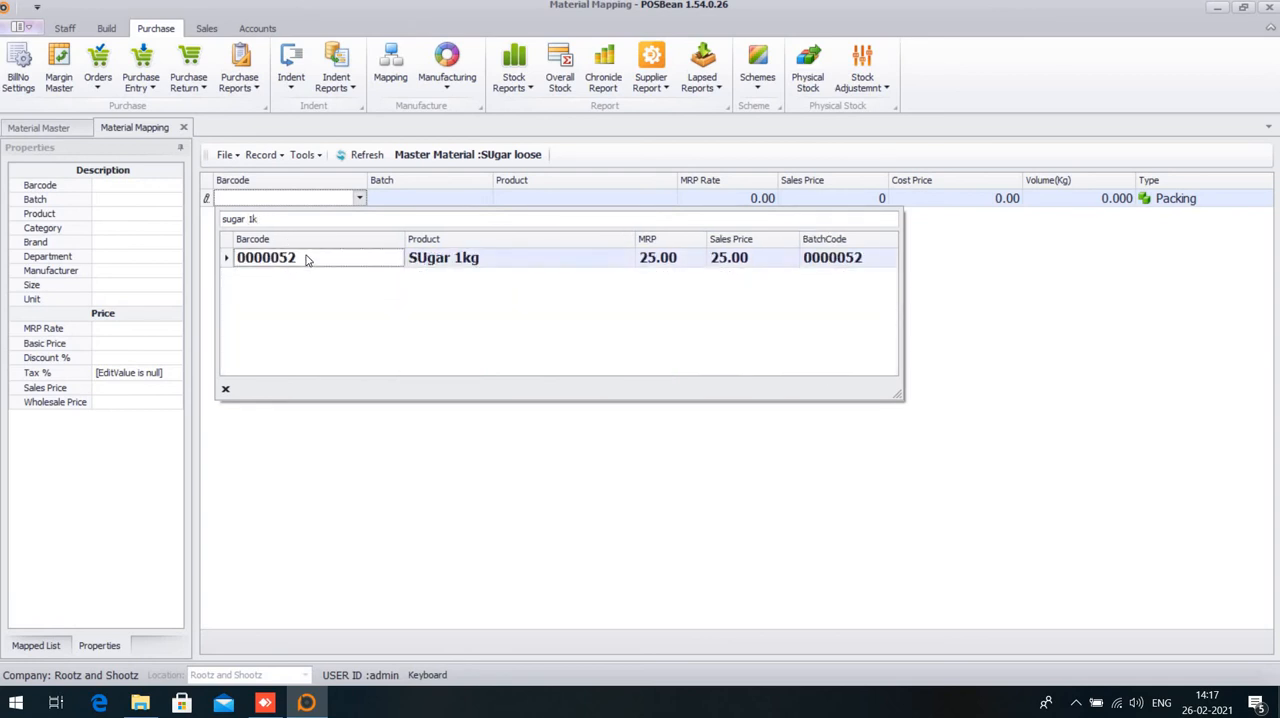
double_click(307, 260)
key("Return")
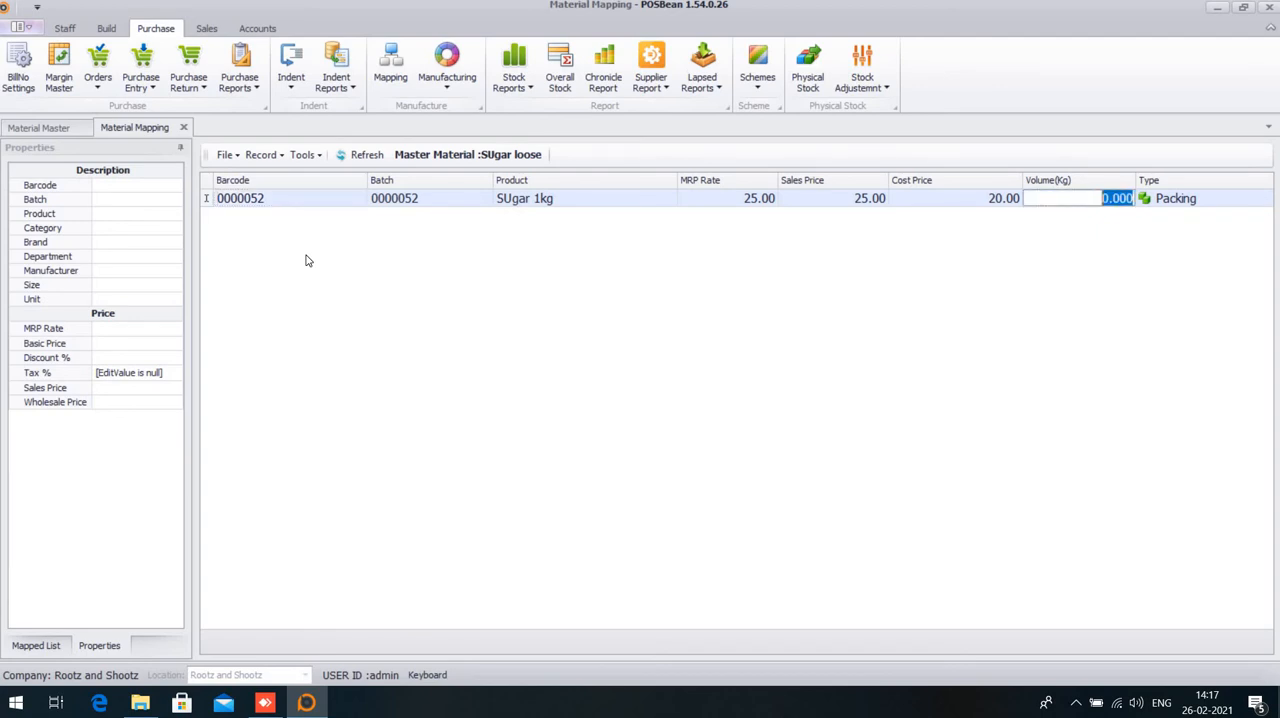
key("Return")
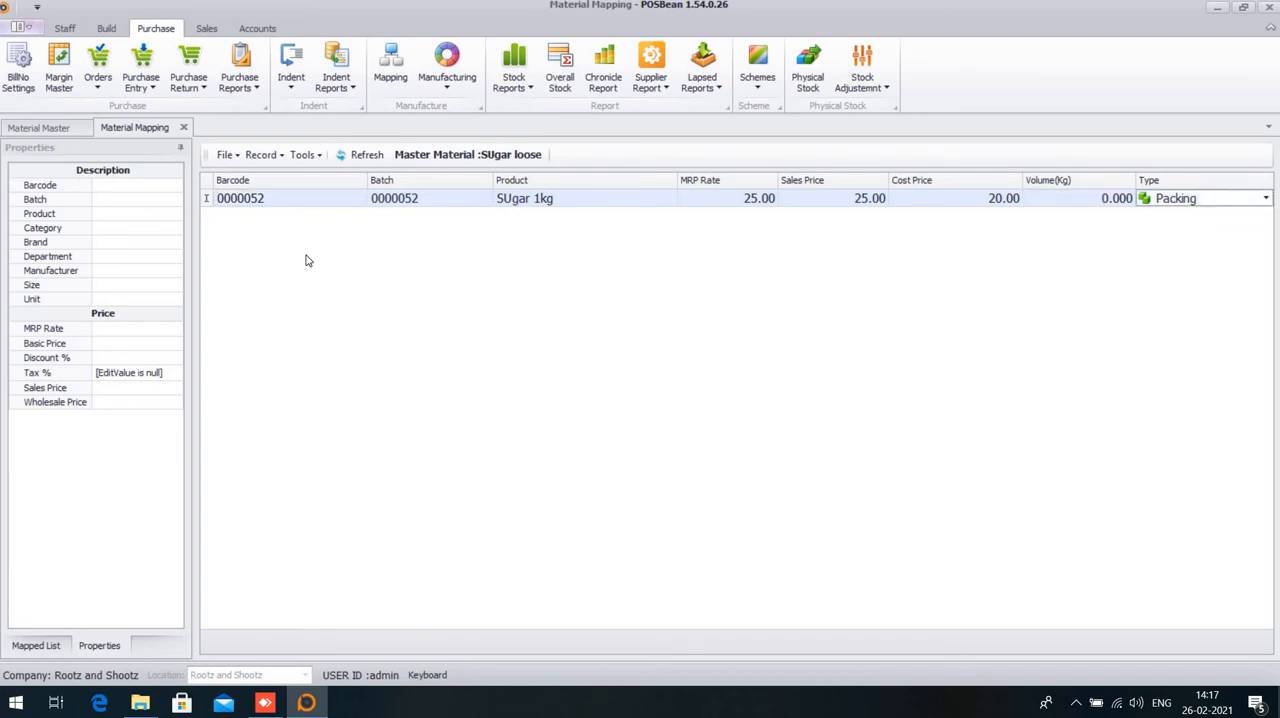
key("shift+Tab")
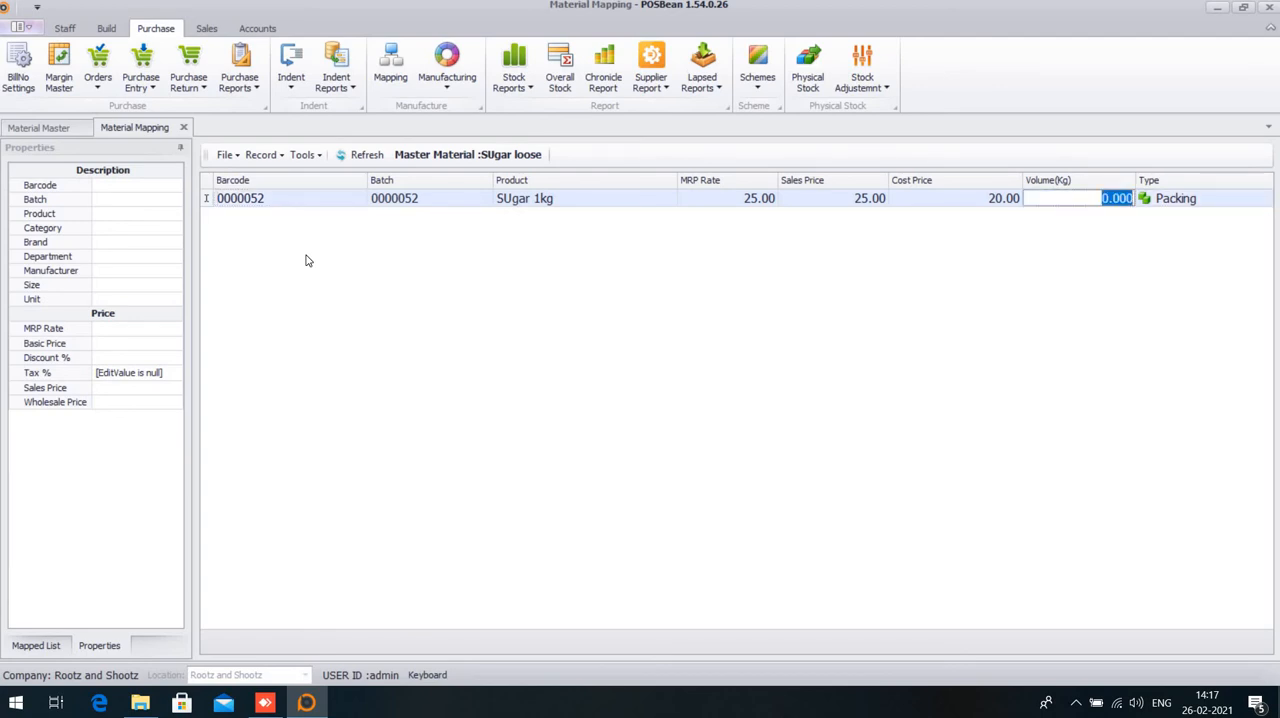
type("1")
Commit the 1 kg volume, then add SUgar500gms via barcode 0000053 at volume 0.5 kg
key("Return")
key("Return")
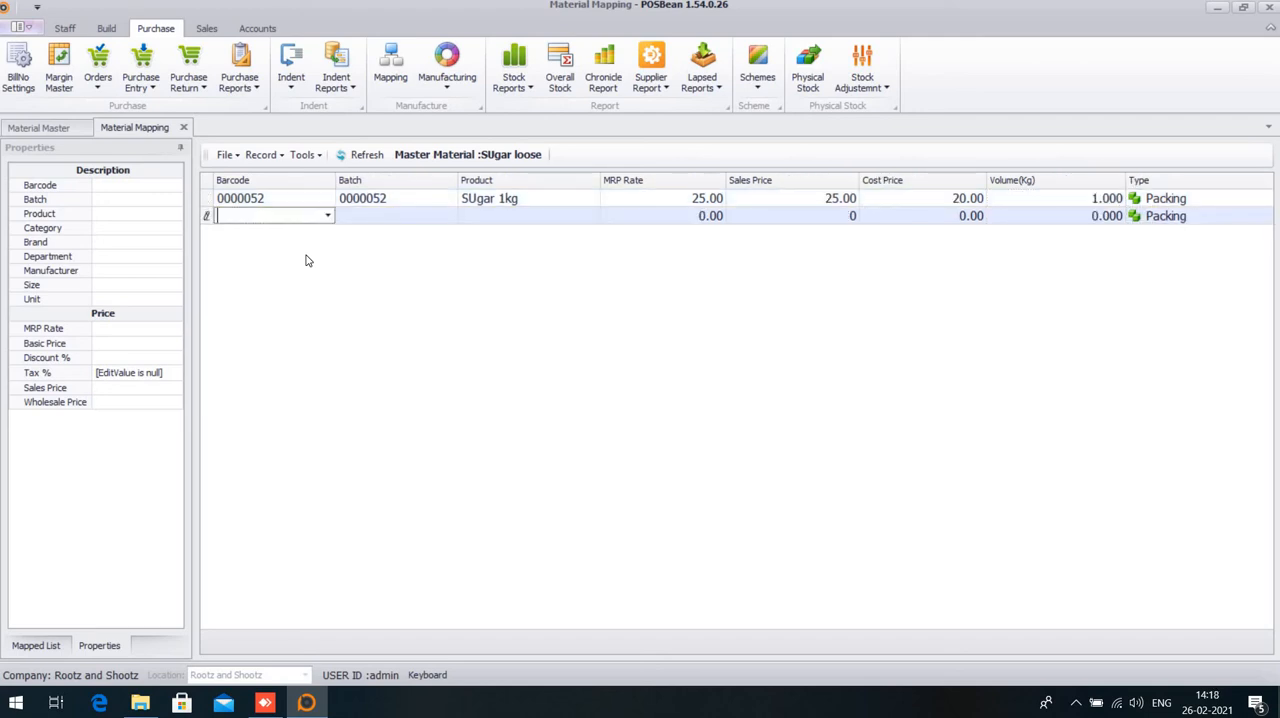
type("0")
type("0000")
type("53")
key("Return")
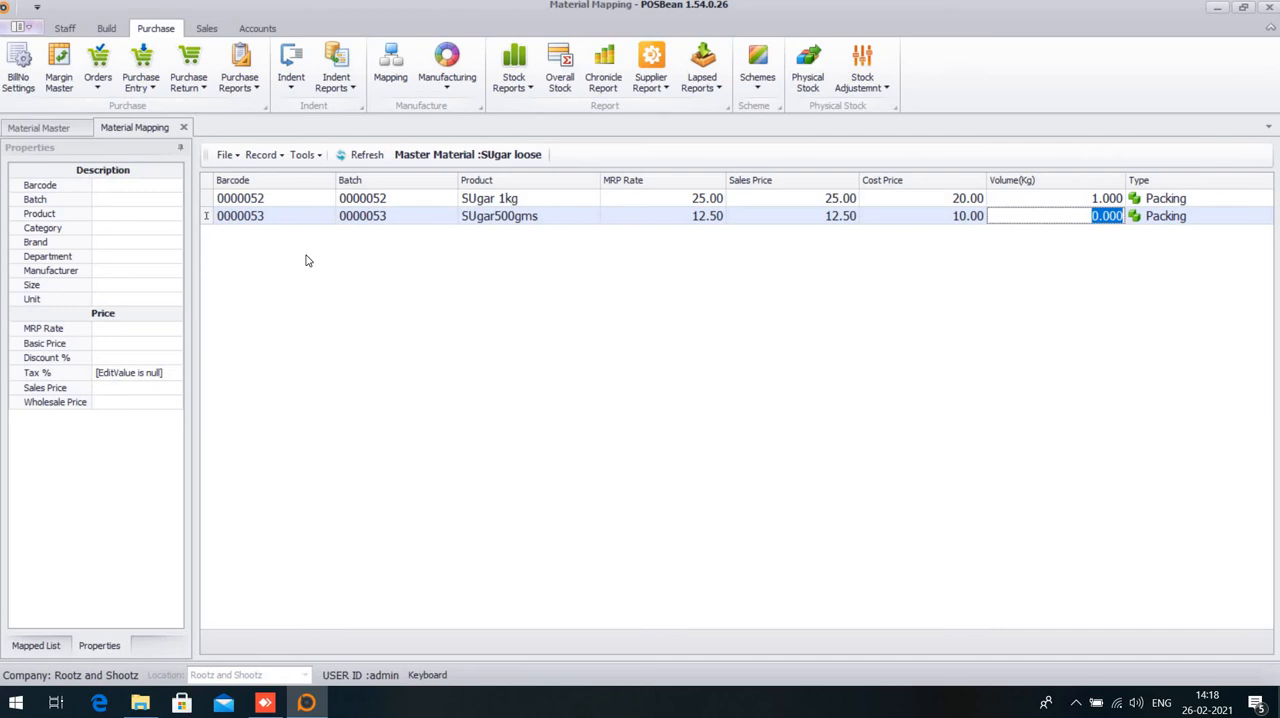
key("Return")
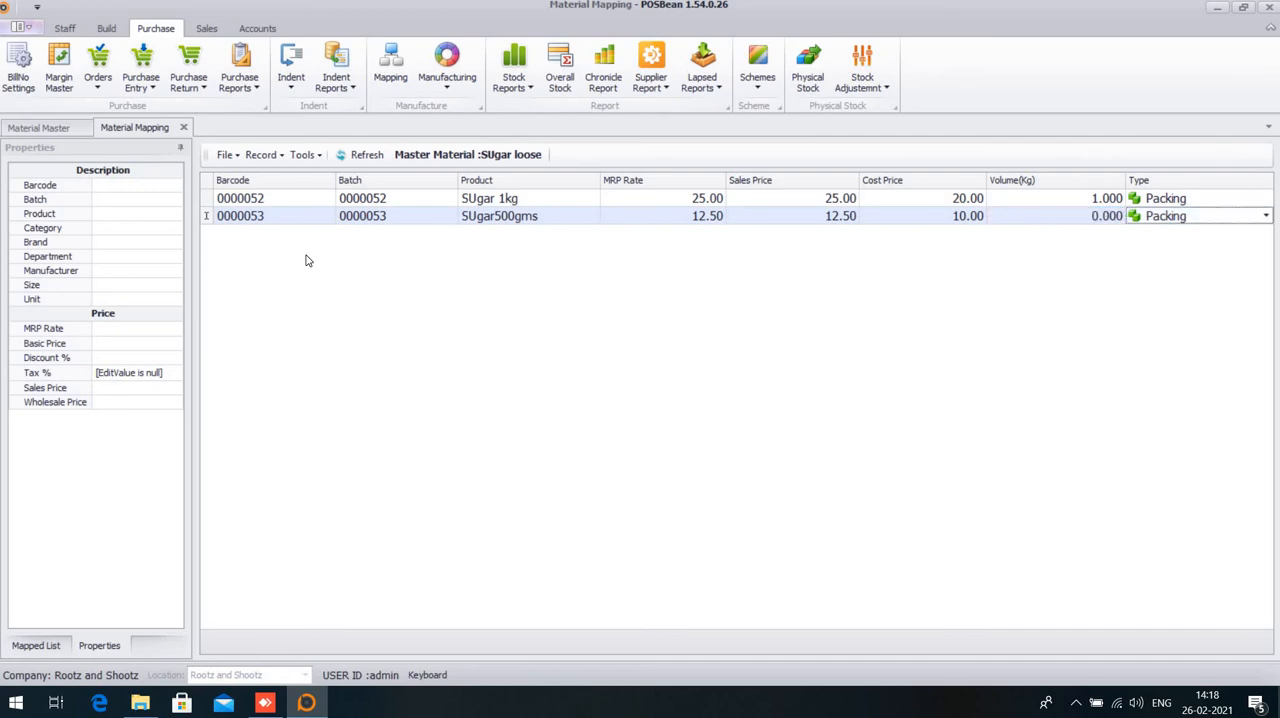
key("shift+Tab")
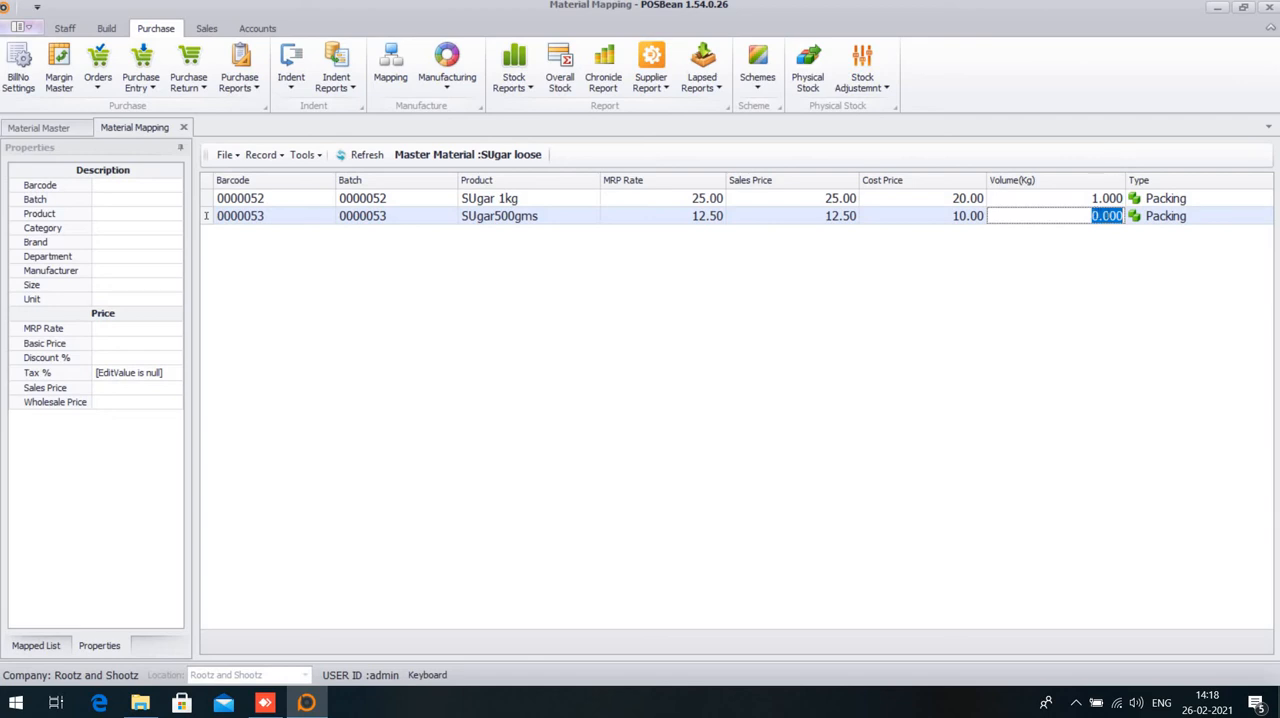
left_click(1108, 216)
type("5")
key("BackSpace")
type("5")
key("Tab")
key("Tab")
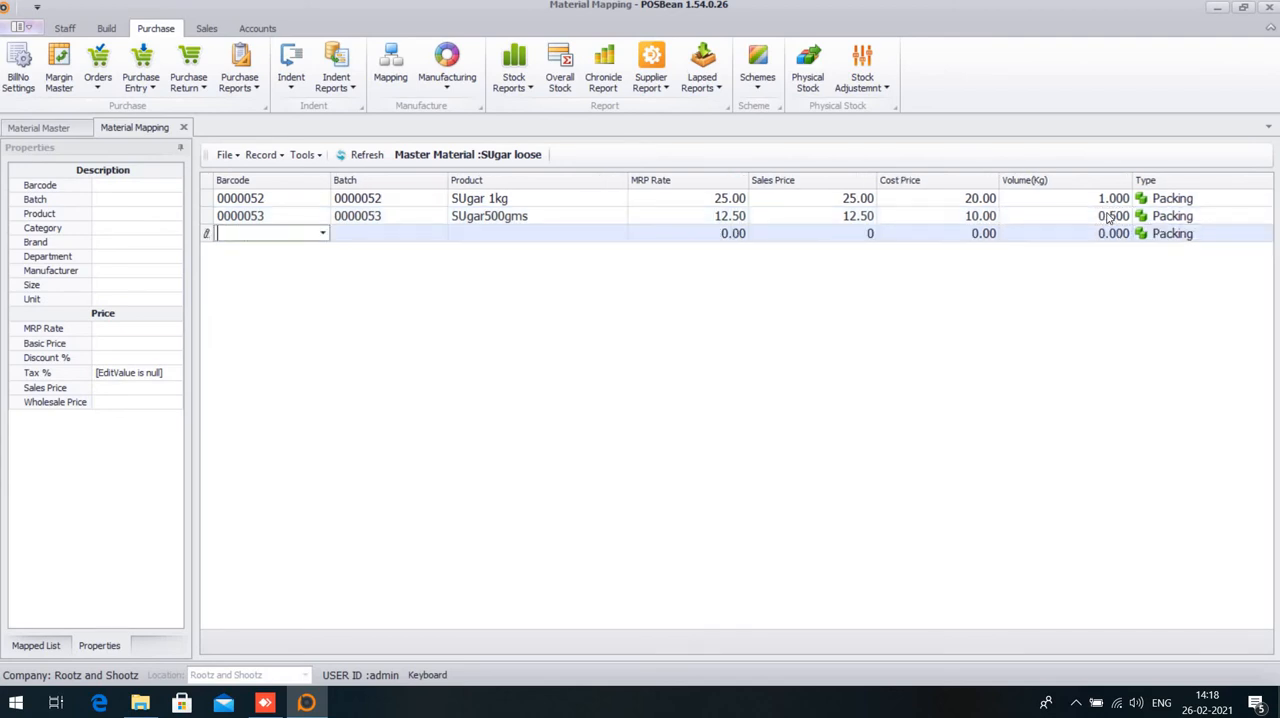
type("00")
type("00054")
Load SUgar250gms from barcode 0000054 and set its pack volume to 0.250 kg
key("Return")
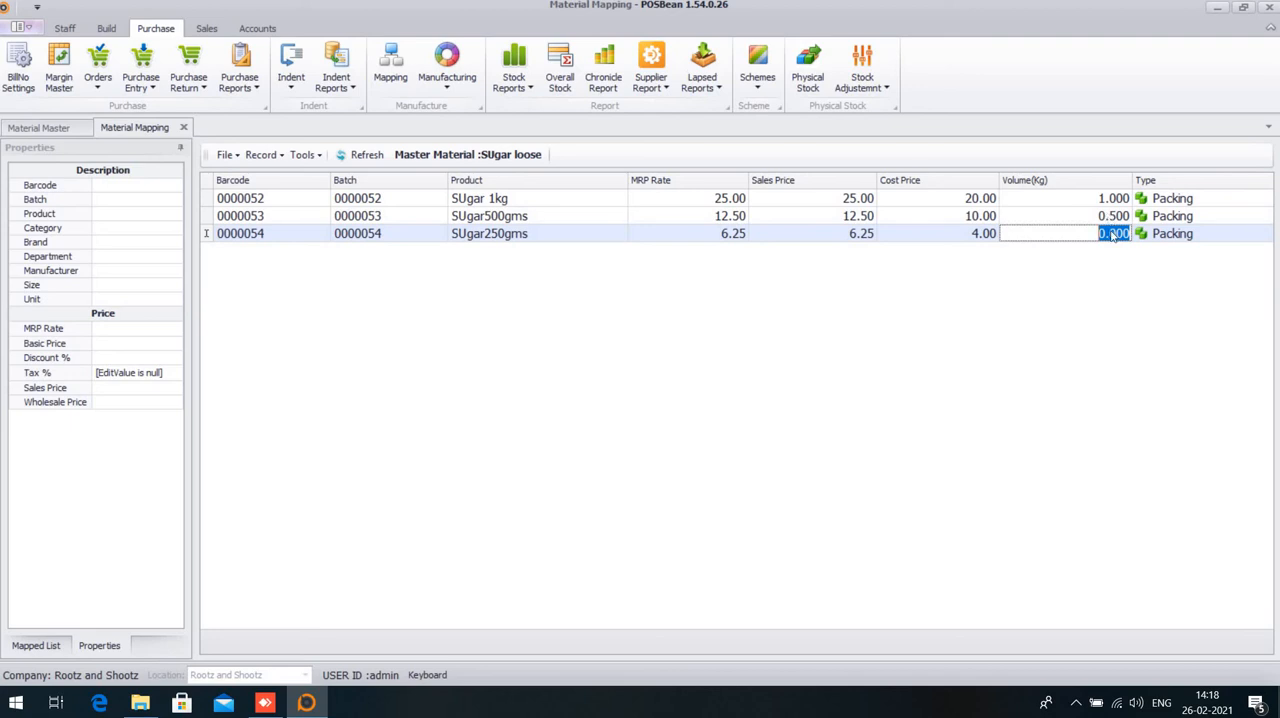
key("Return")
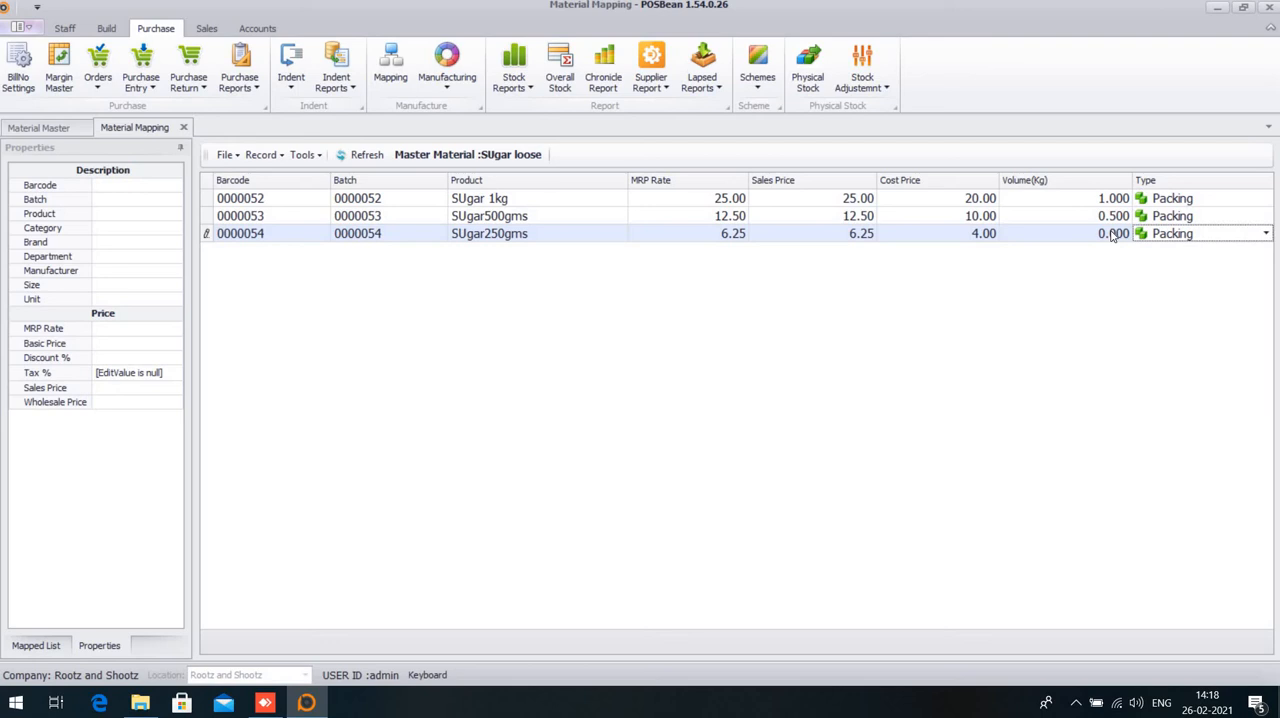
left_click(1112, 233)
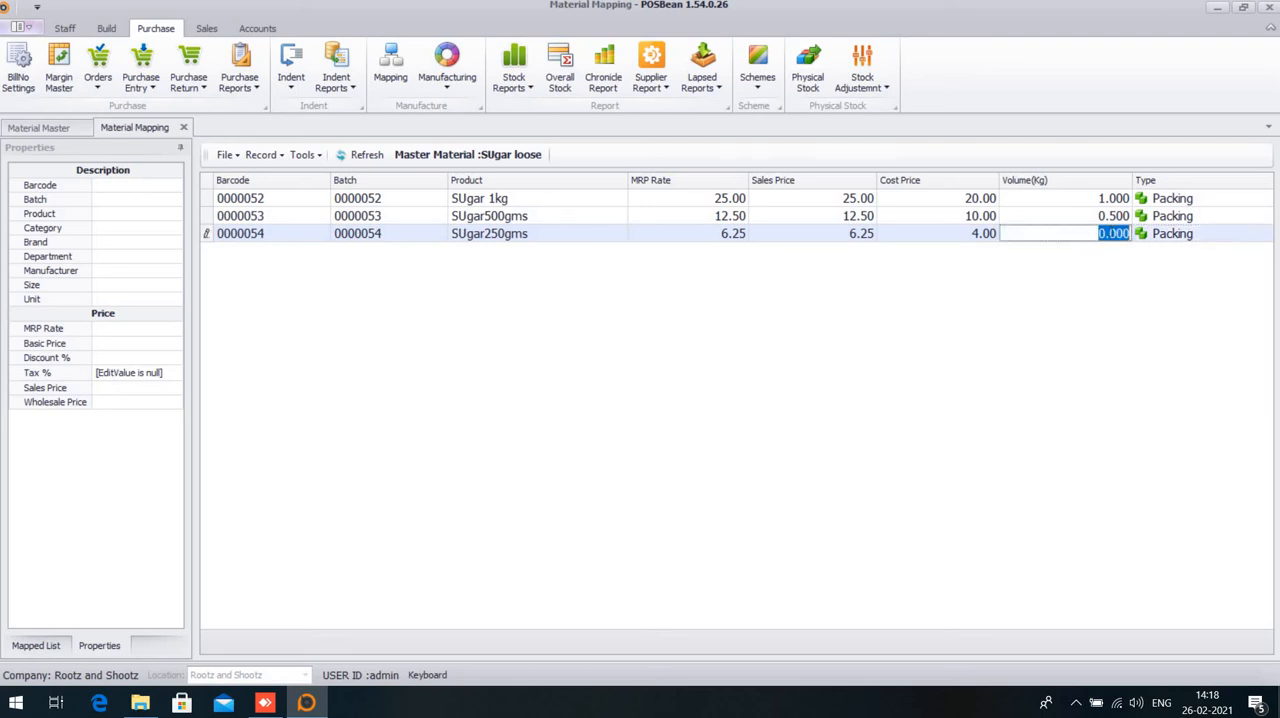
type("0.25")
Save the sugar pack material mapping and confirm the save
key("ctrl+s")
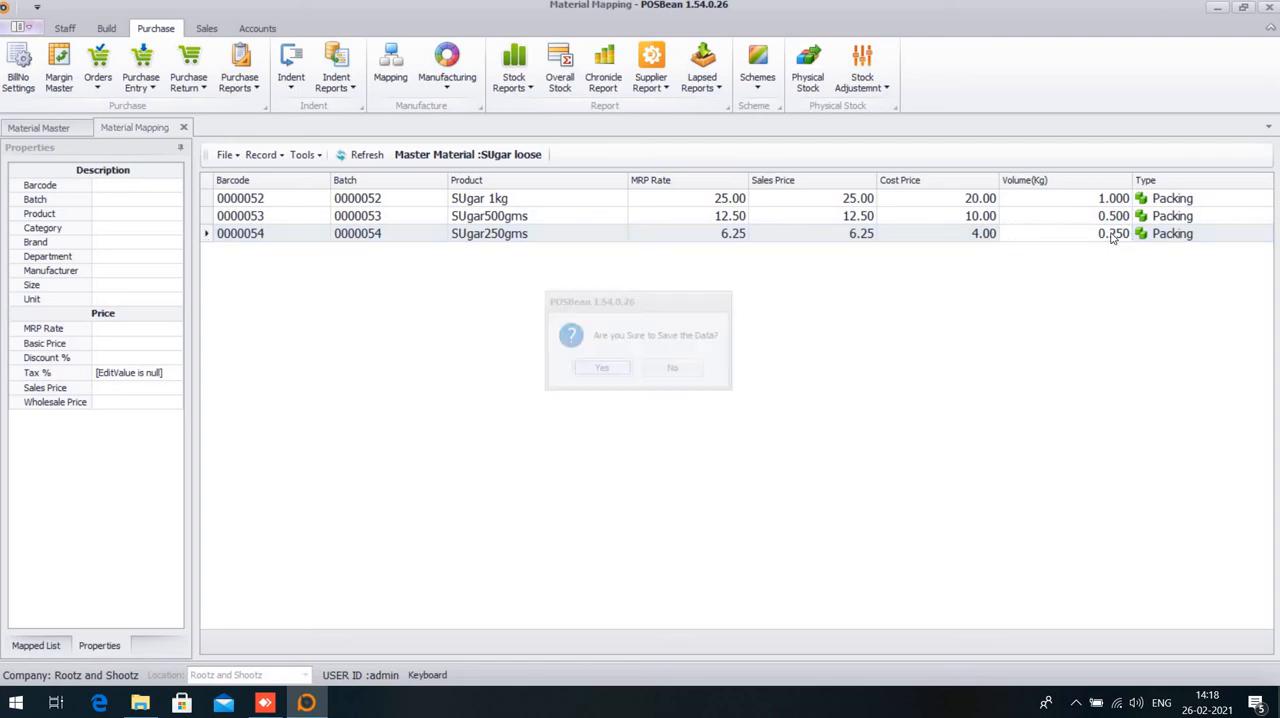
key("Return")
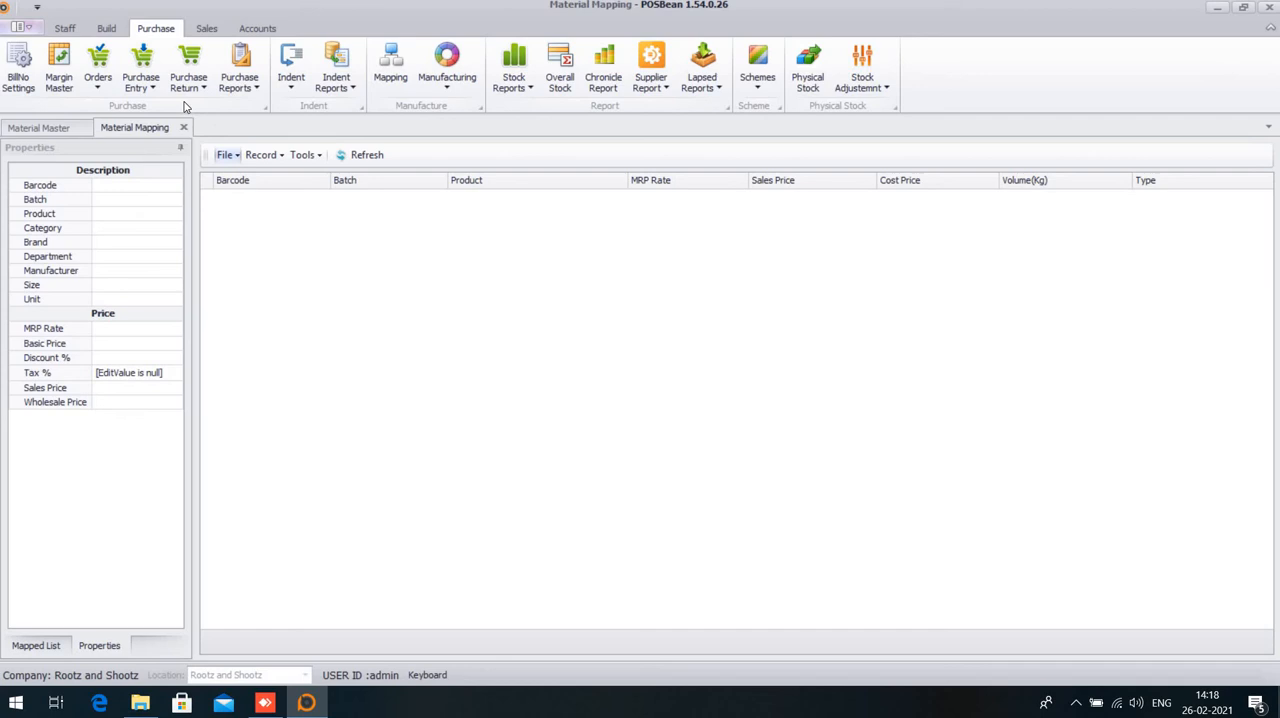
Go to the GRN screen from the Purchase ribbon and bring up its File options
left_click(150, 88)
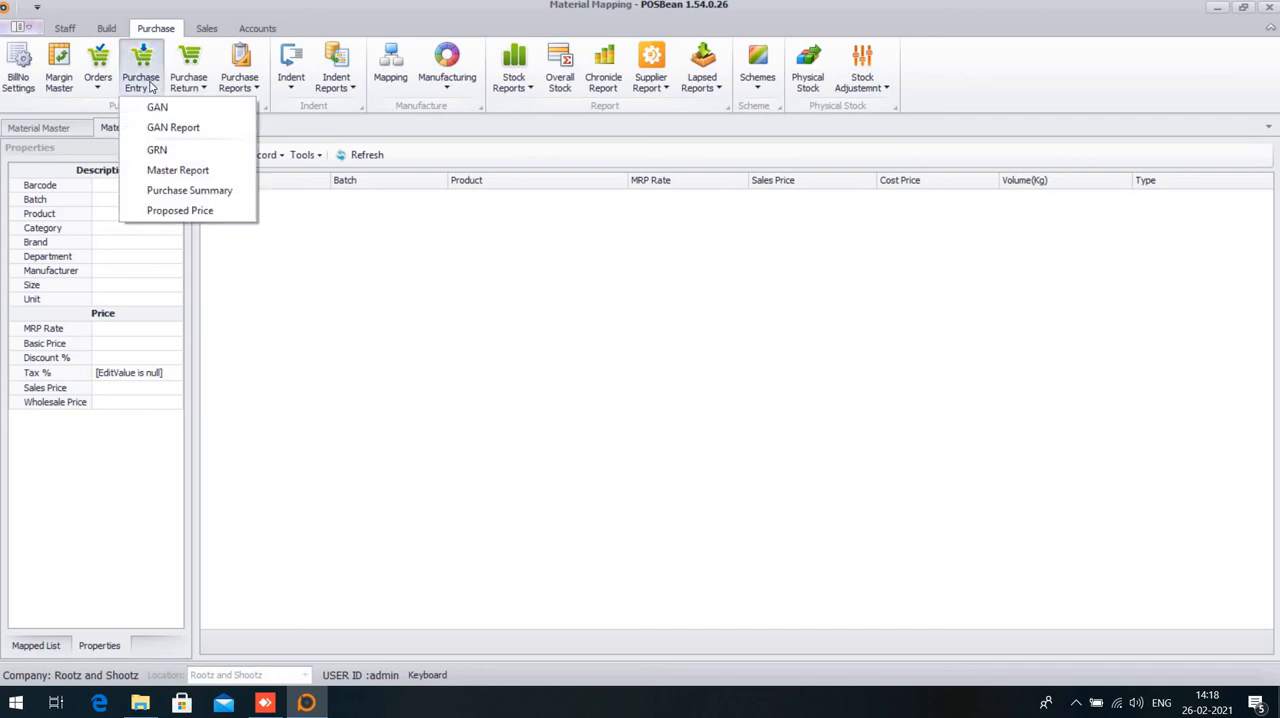
left_click(163, 152)
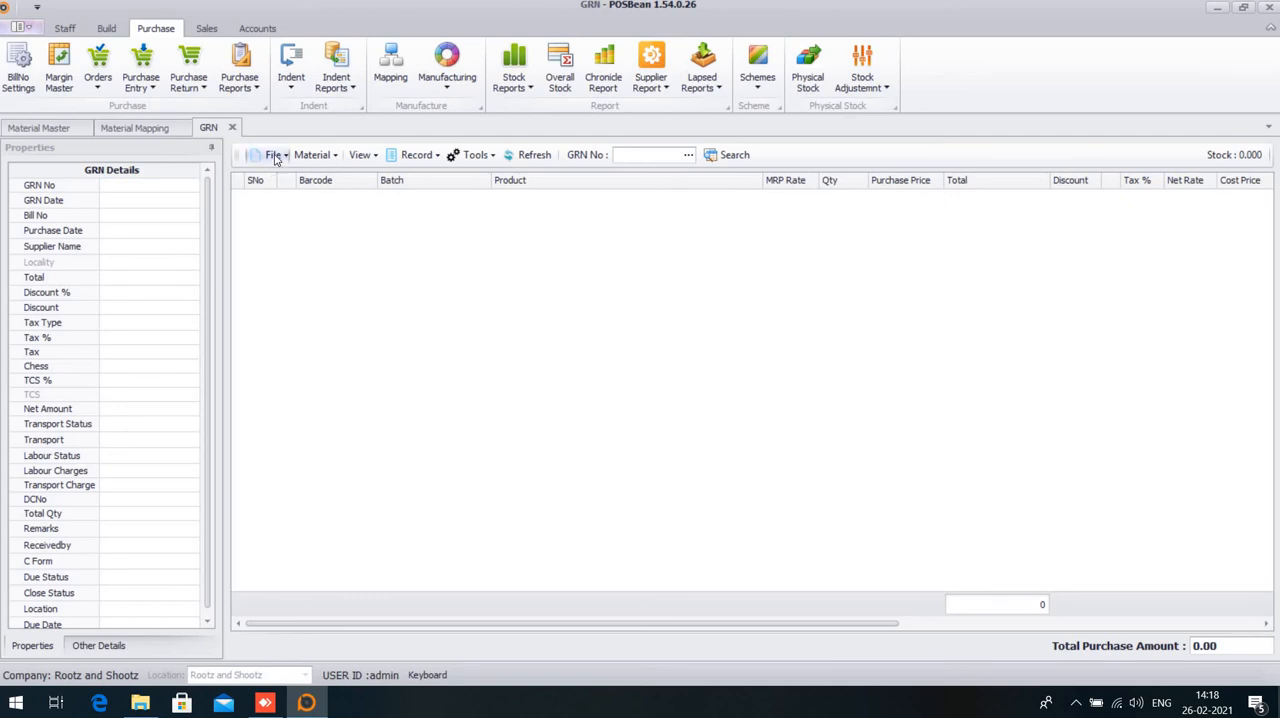
left_click(273, 156)
Start a new GRN with bill number 451 and purchase date 02-02-2020
left_click(281, 176)
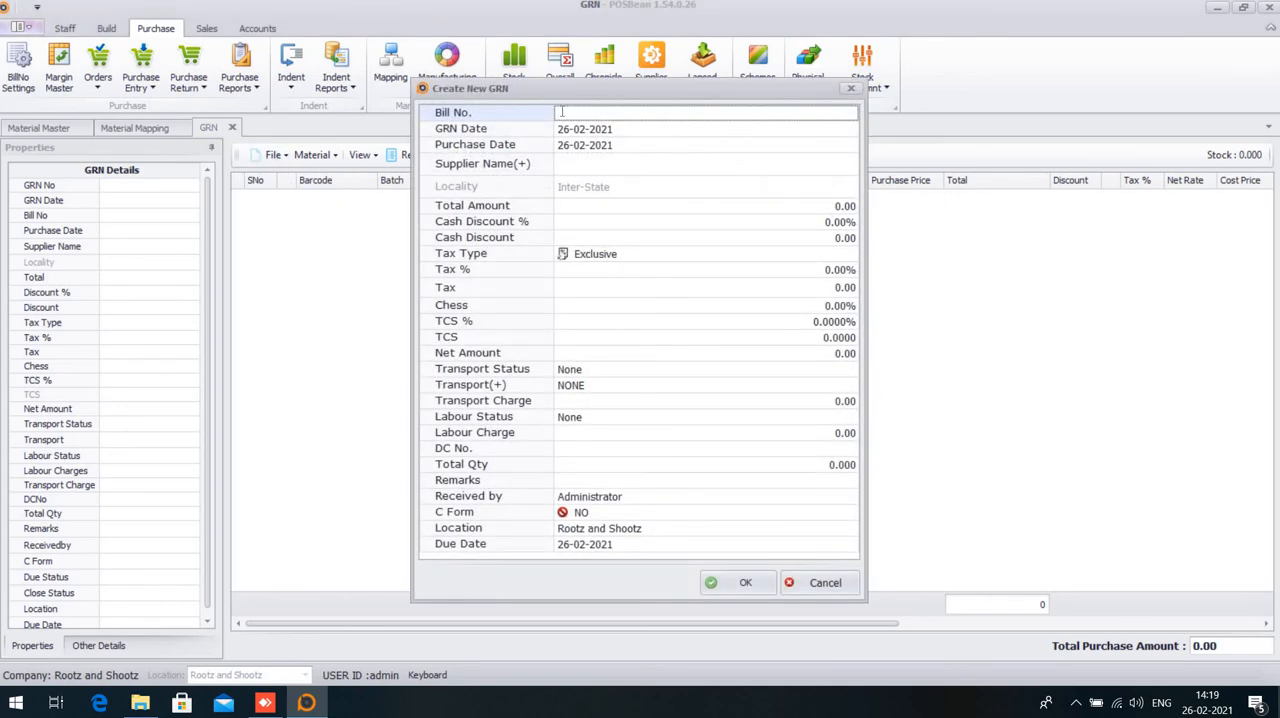
type("451")
left_click(577, 130)
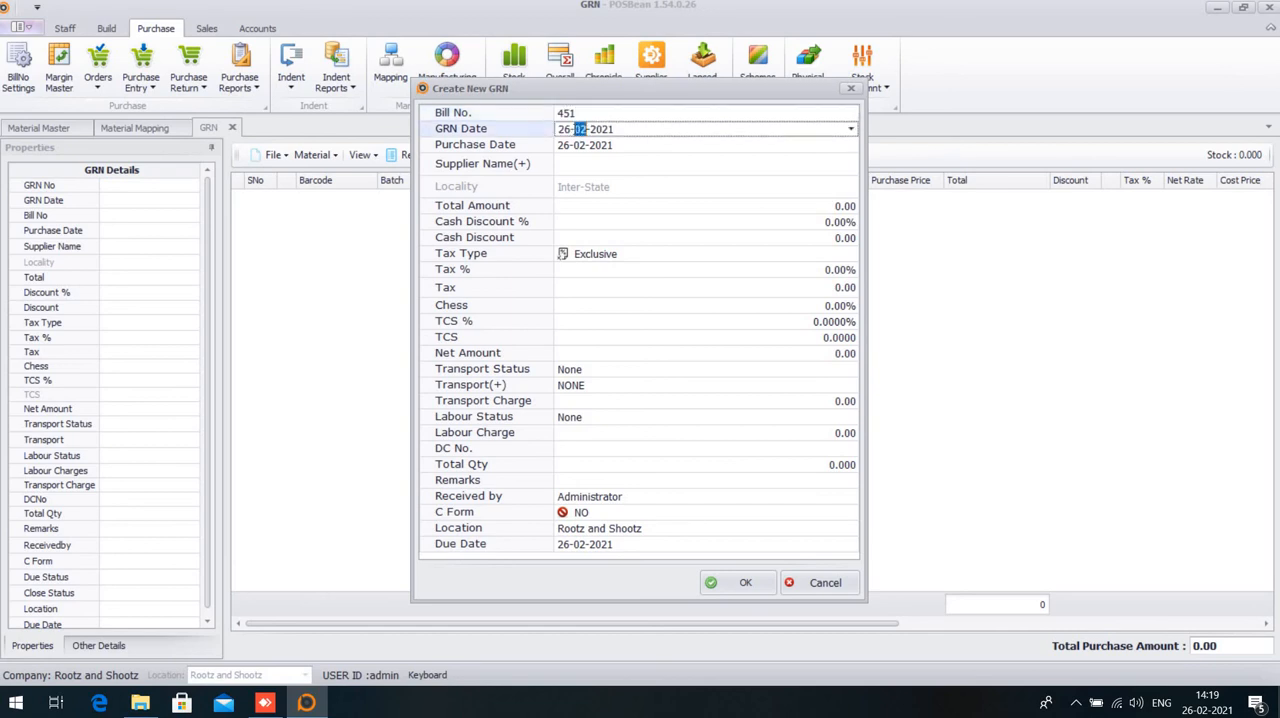
left_click(567, 146)
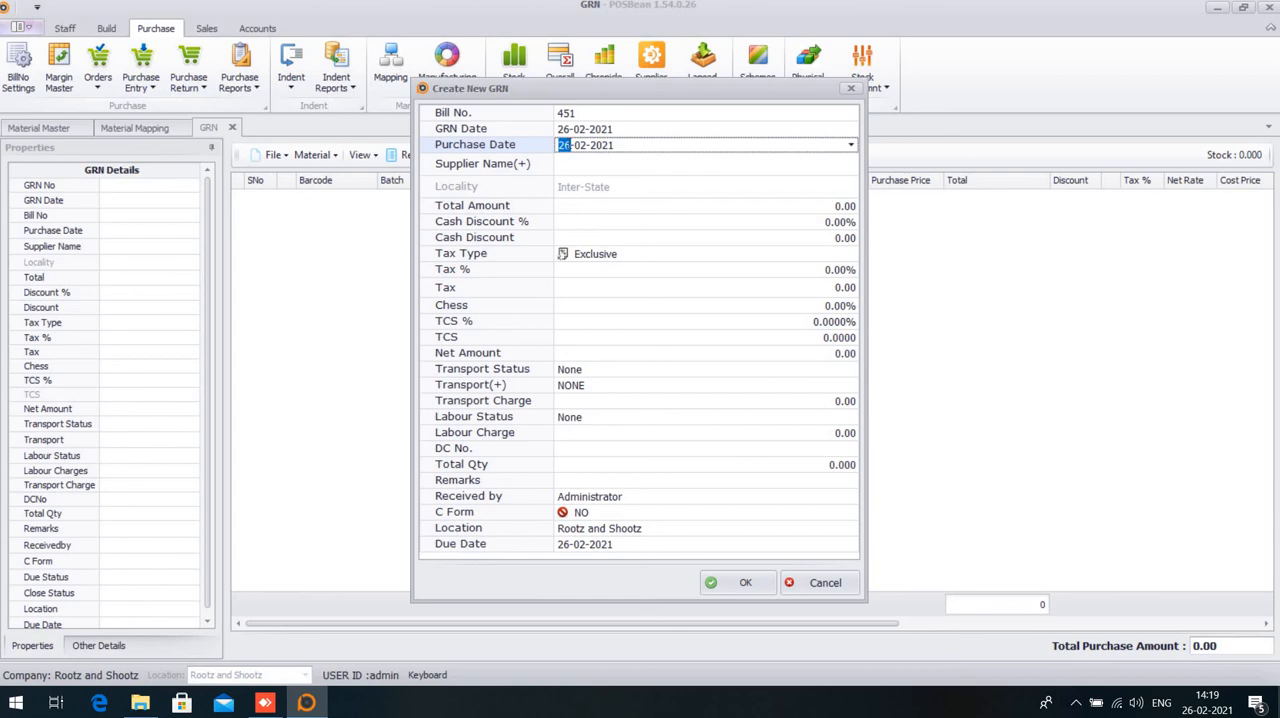
type("2")
key("Right")
key("Right")
type("02-2")
type("020")
Set supplier Adithya Agency and total amount 2000, then confirm creating the GRN
left_click(843, 167)
left_click(851, 167)
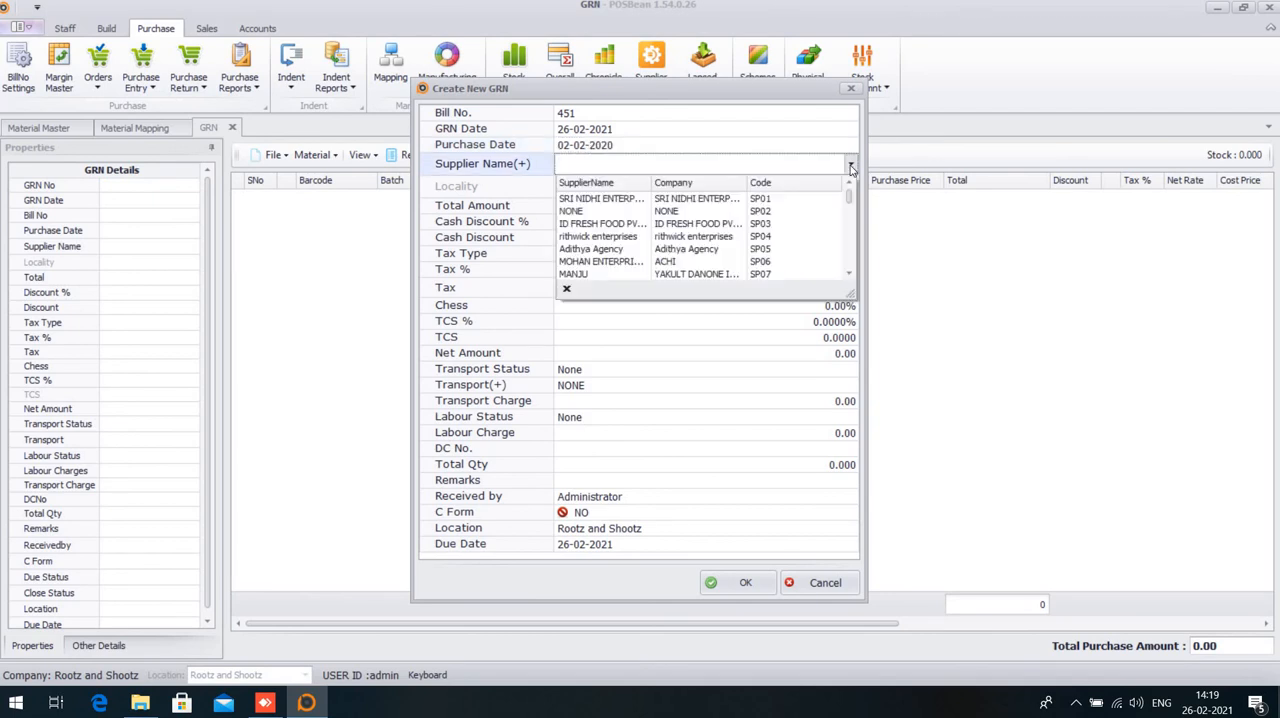
left_click(704, 250)
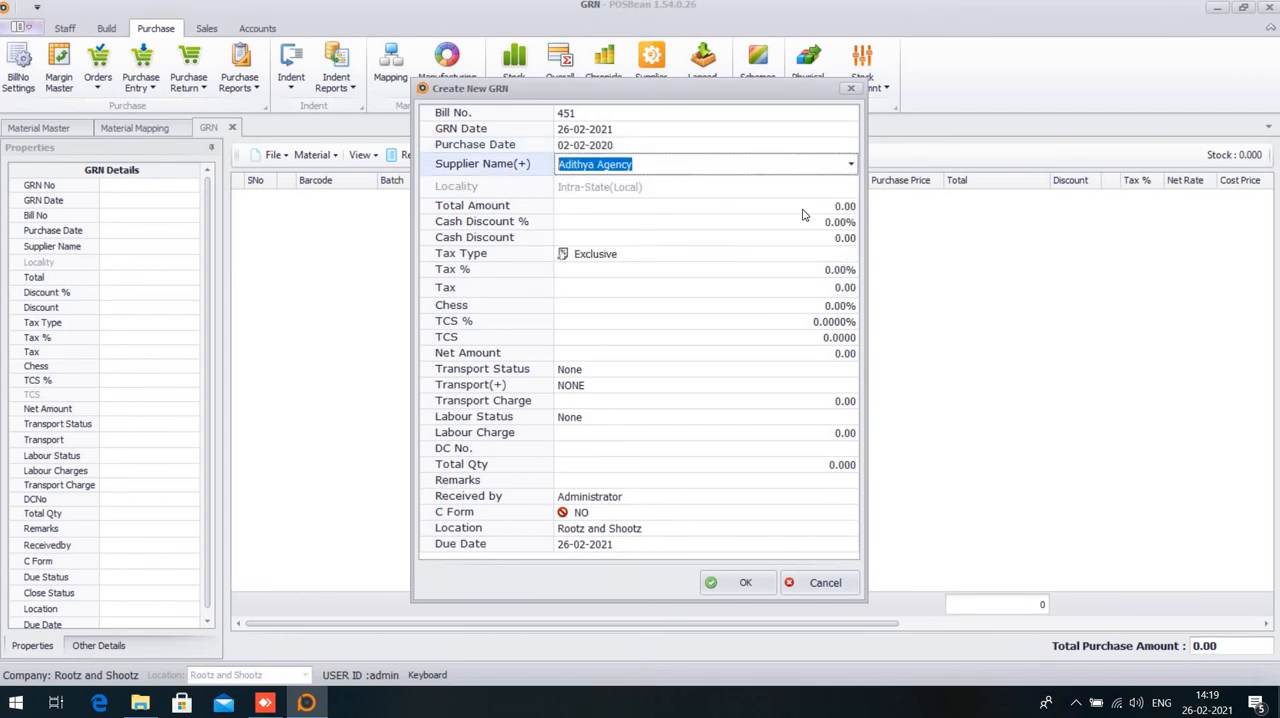
left_click(836, 206)
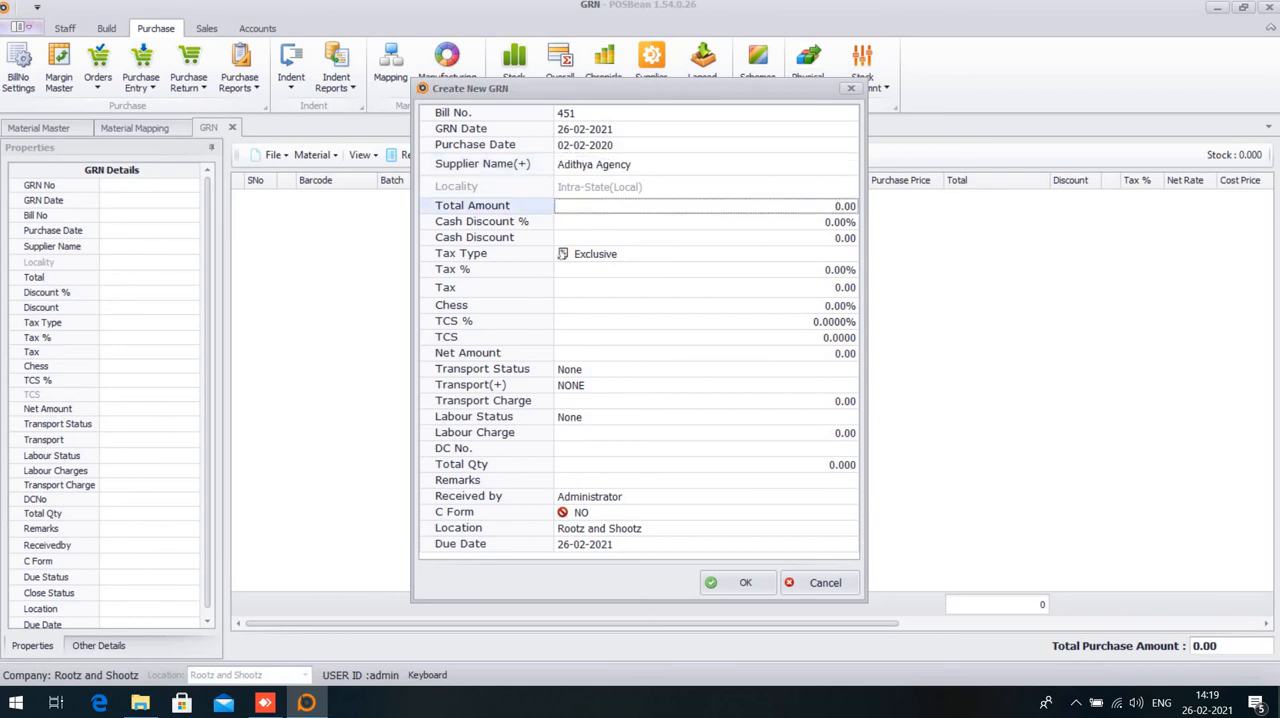
type("200")
left_click(741, 592)
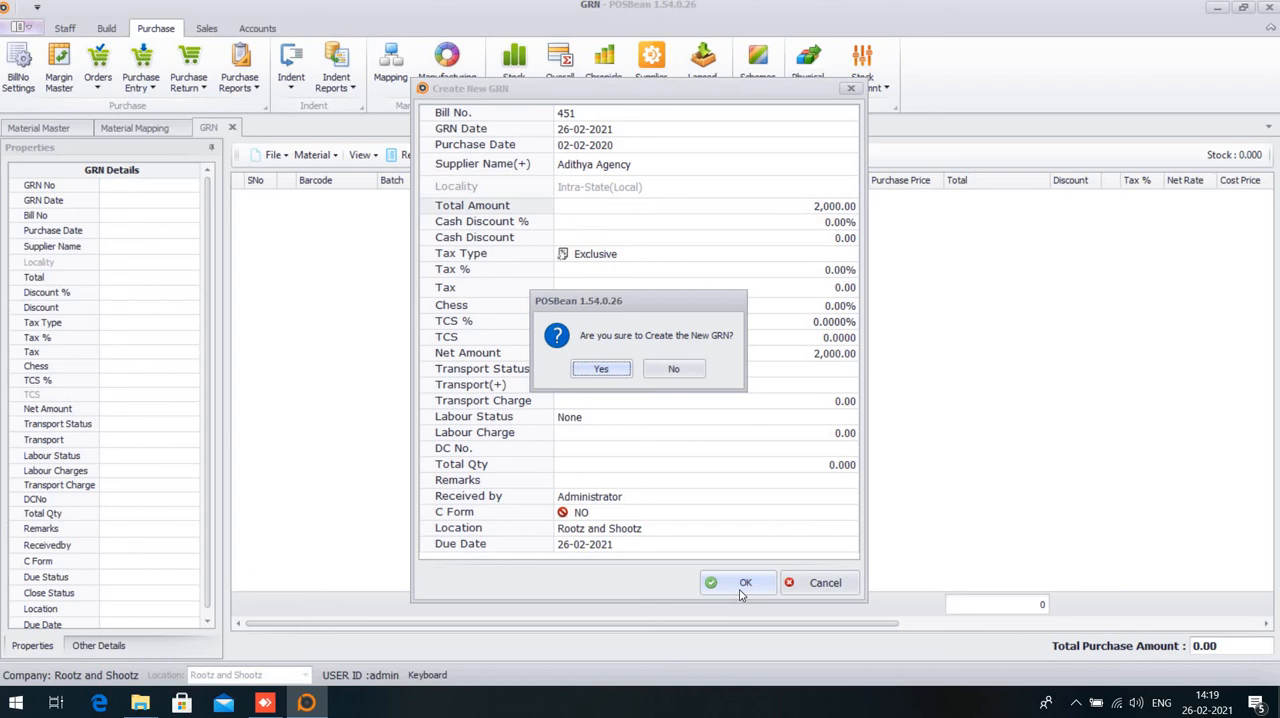
left_click(588, 368)
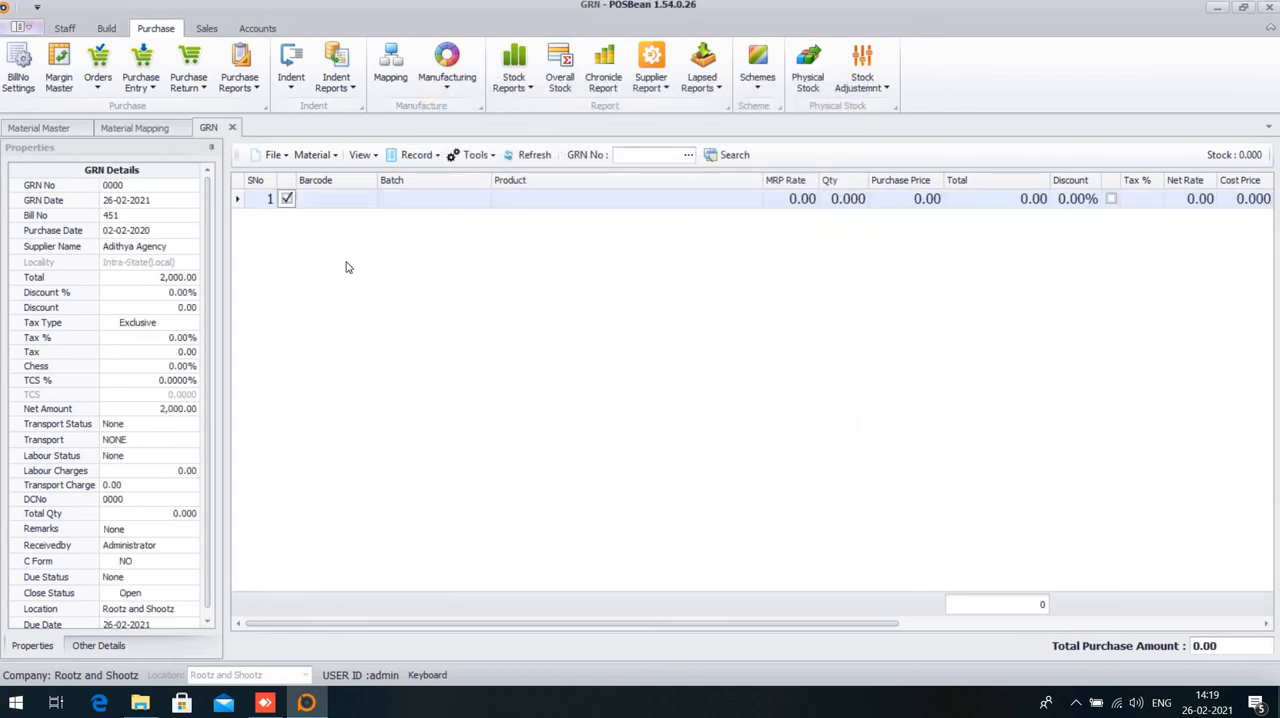
Look up 'sugar' in the first row's barcode and add SUgar loose to the GRN
left_click(338, 205)
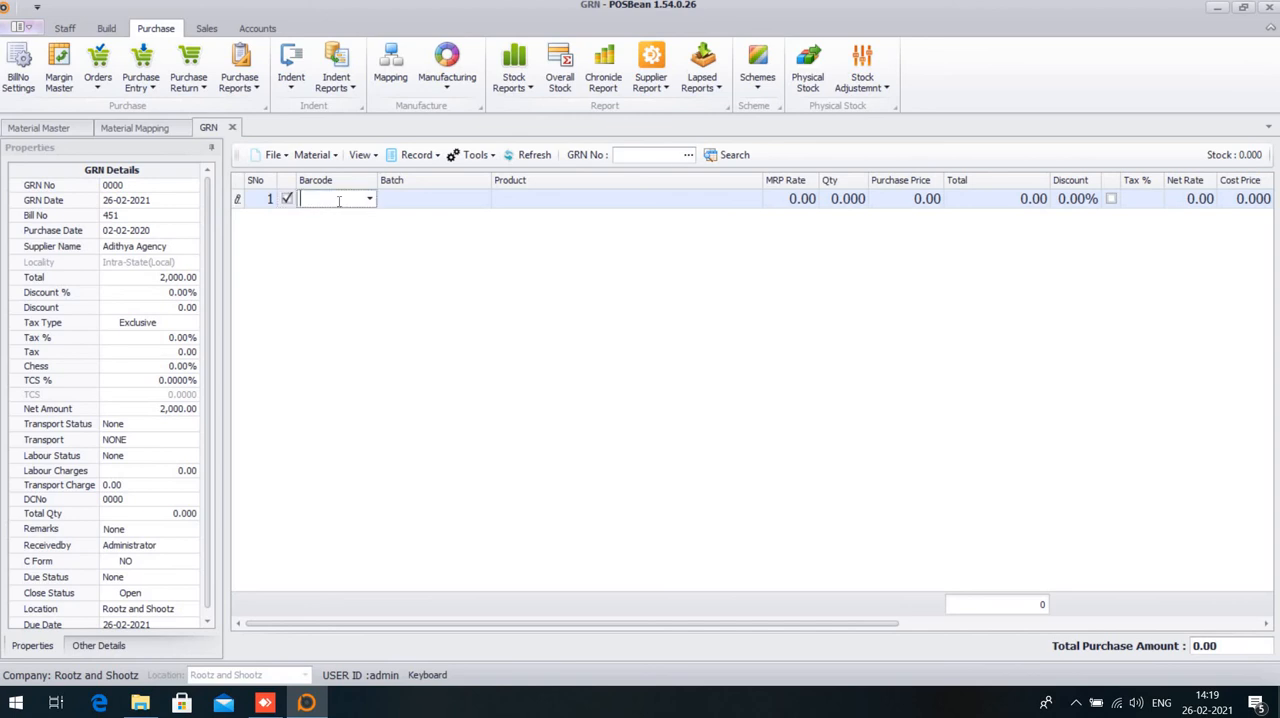
left_click(370, 200)
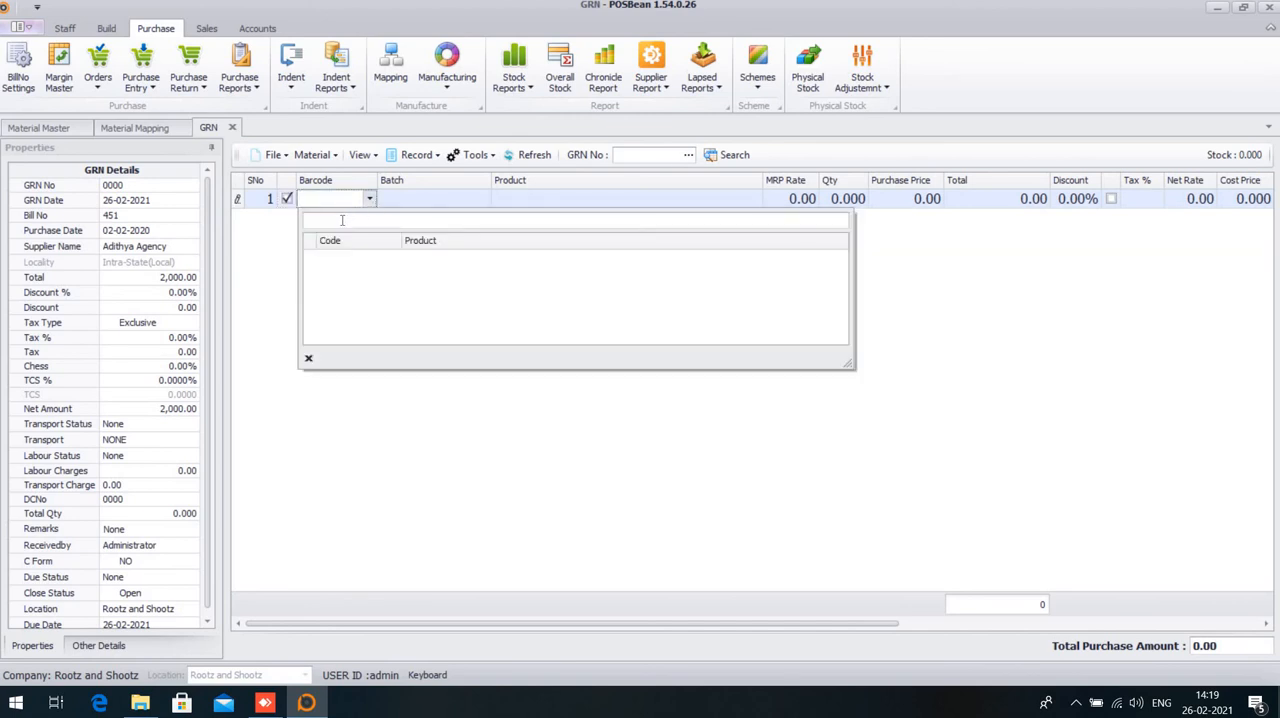
type("su")
type("gar")
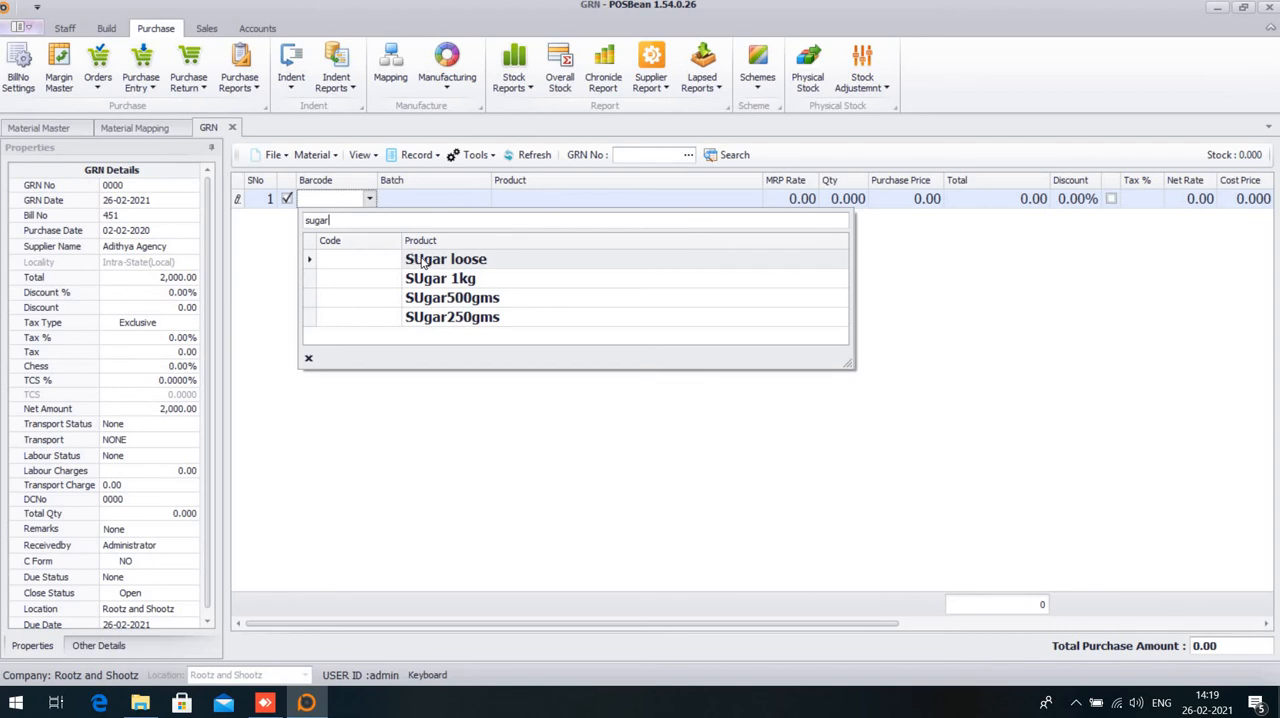
left_click(423, 262)
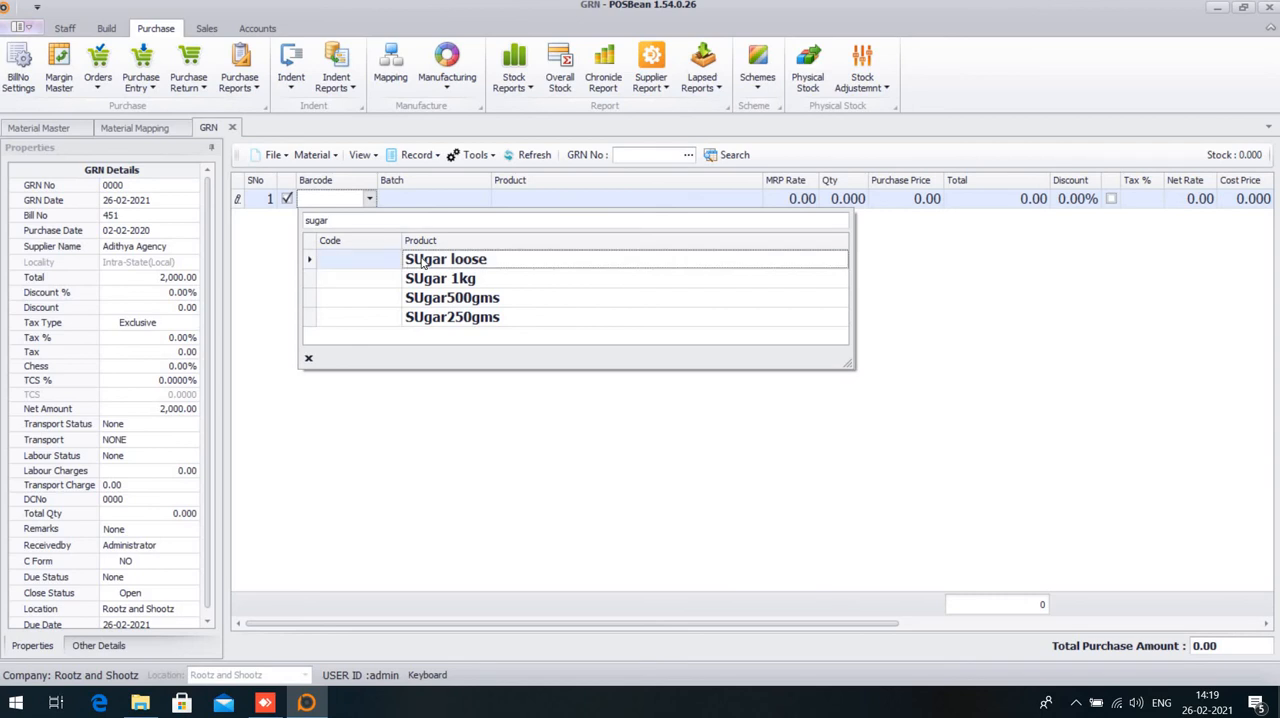
double_click(423, 262)
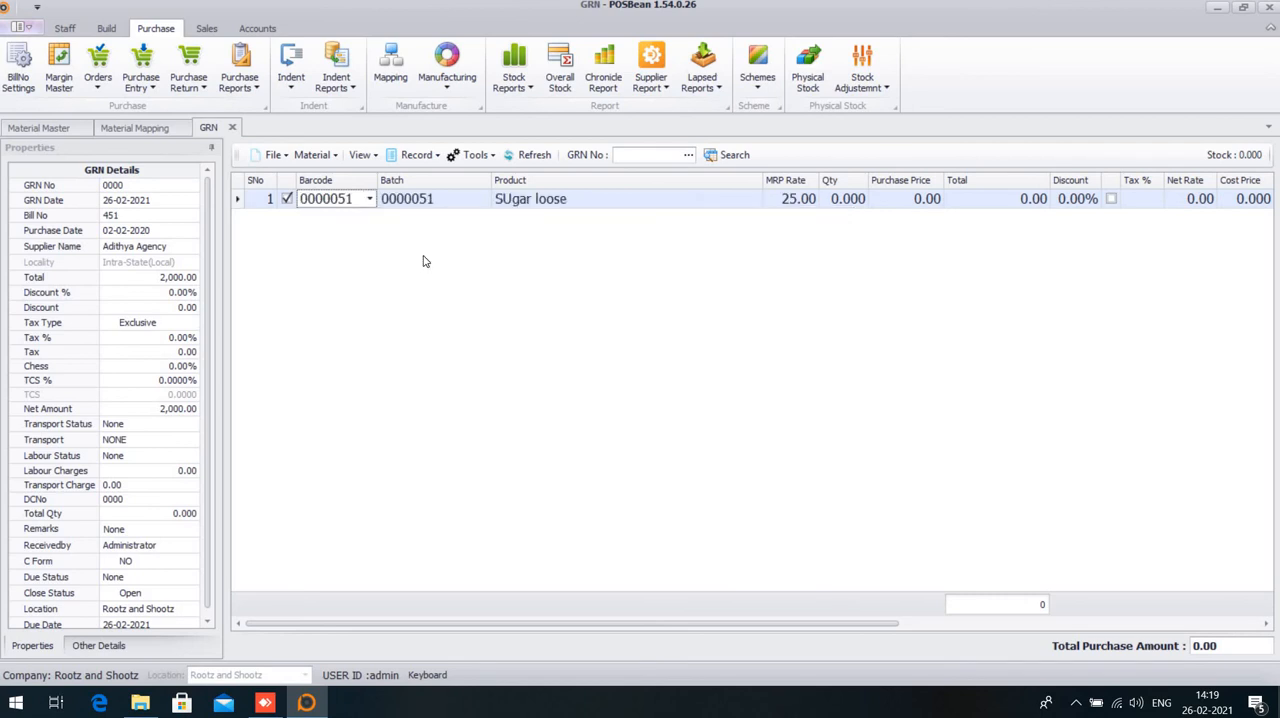
Enter quantity 100 at purchase price 20.00 with 0% tax, totalling 2,000.00
key("Return")
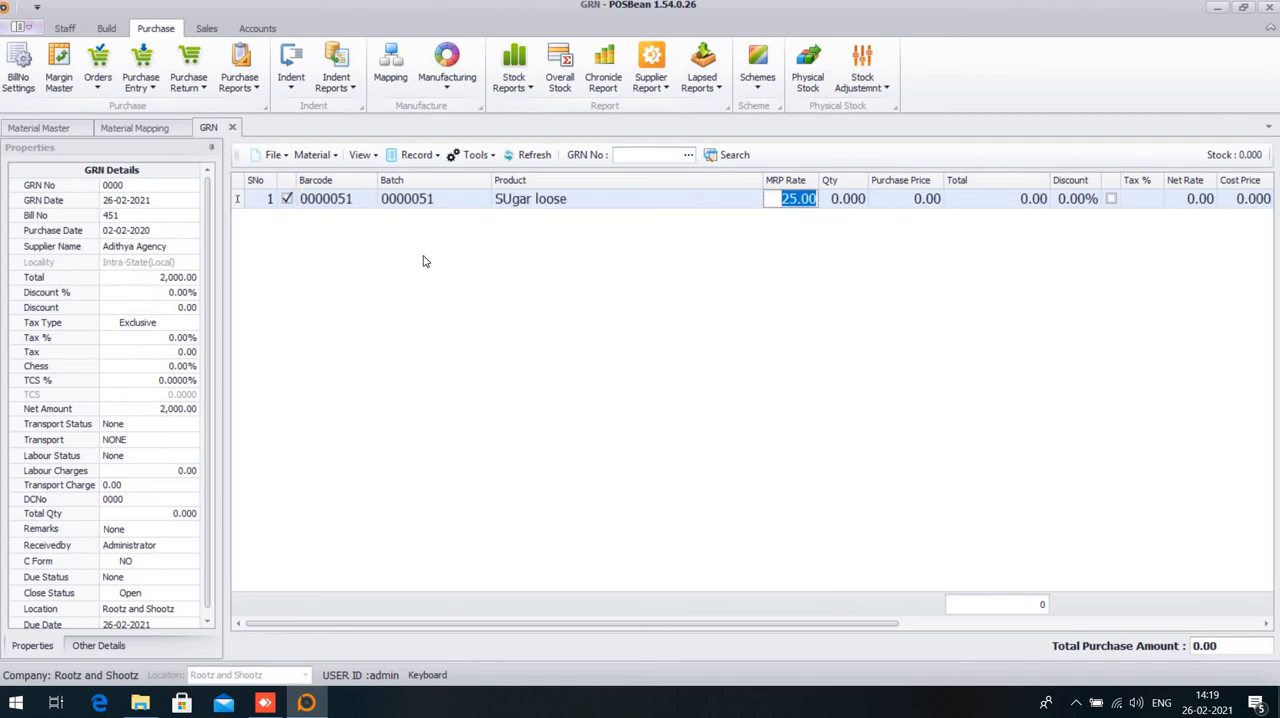
key("Return")
type("1")
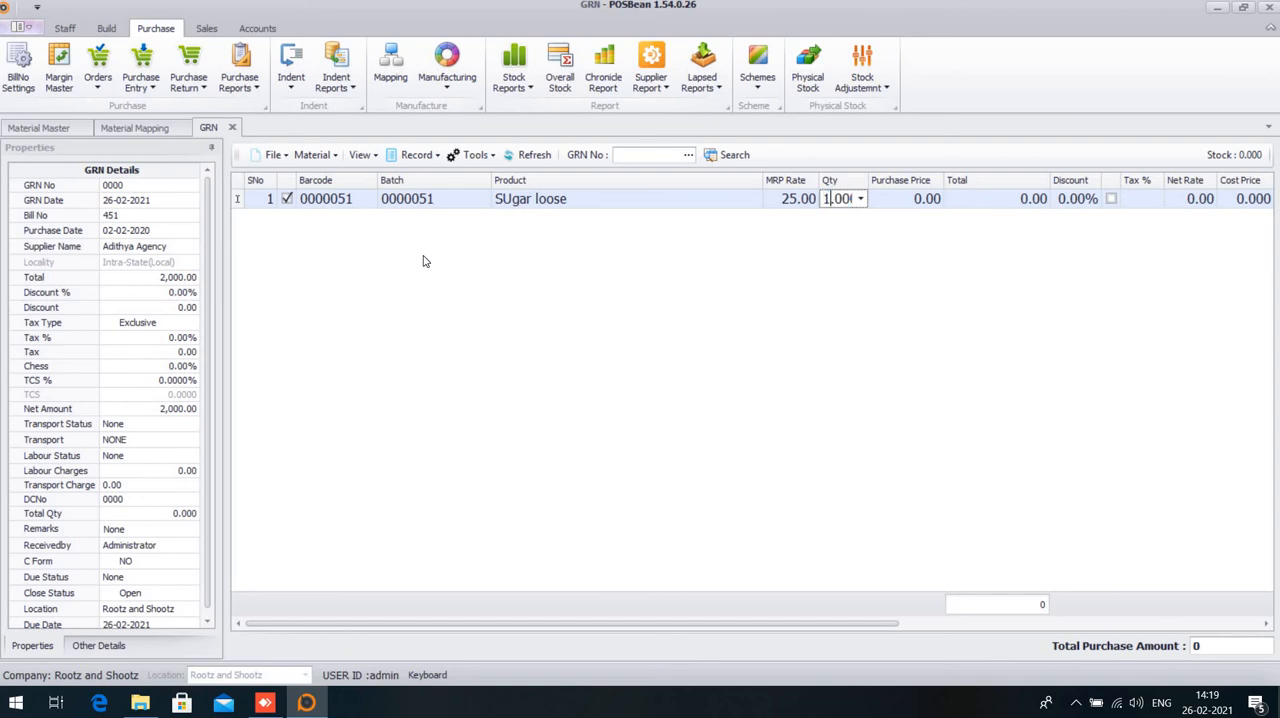
type("00")
key("Return")
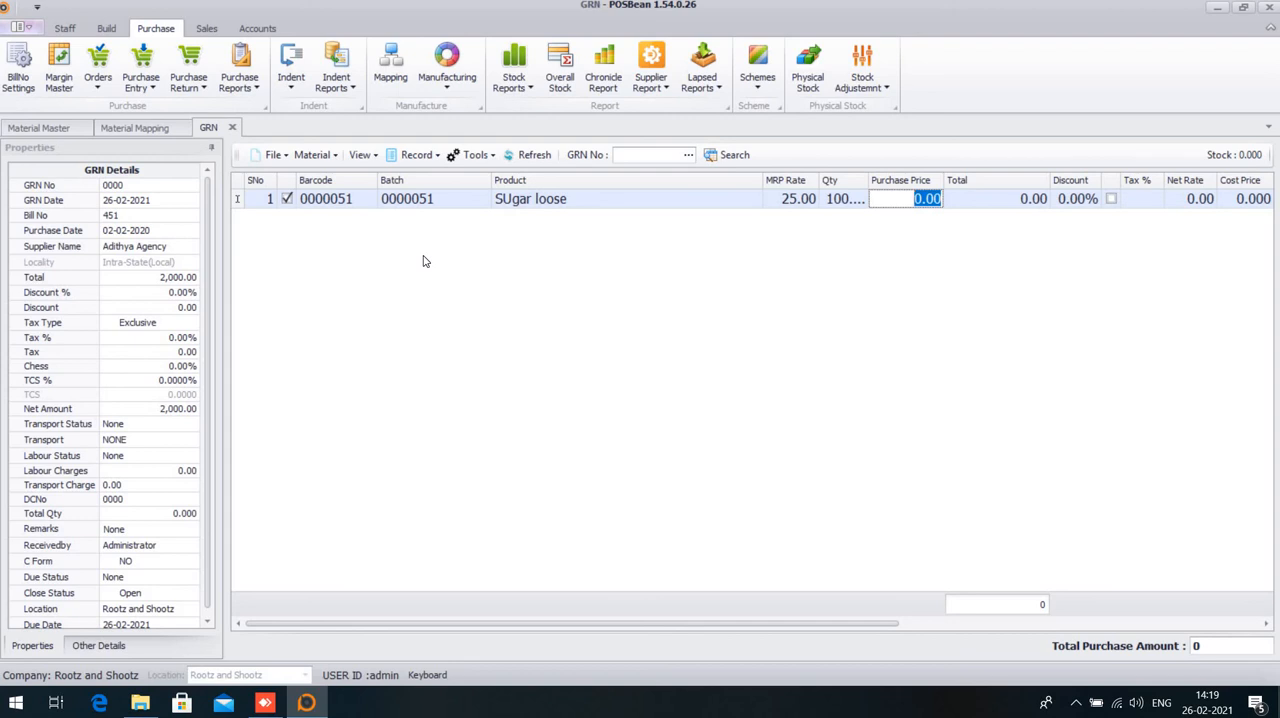
type("20")
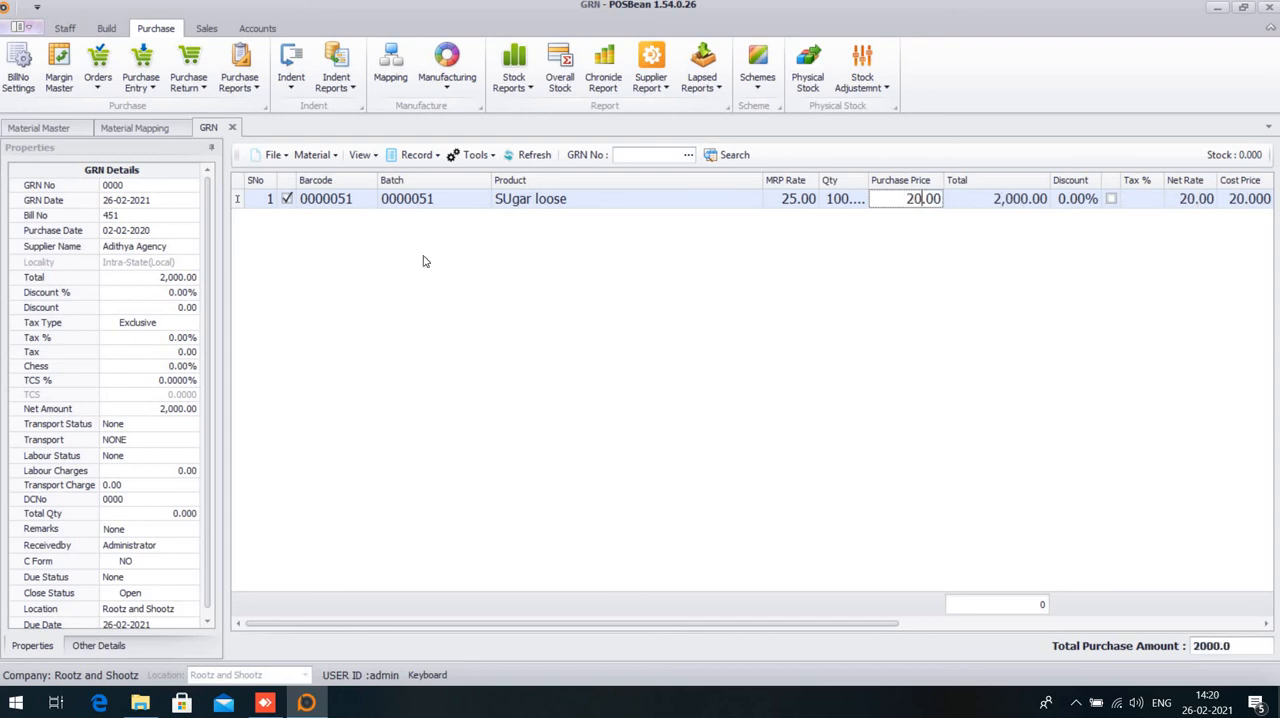
key("Return")
key("Return")
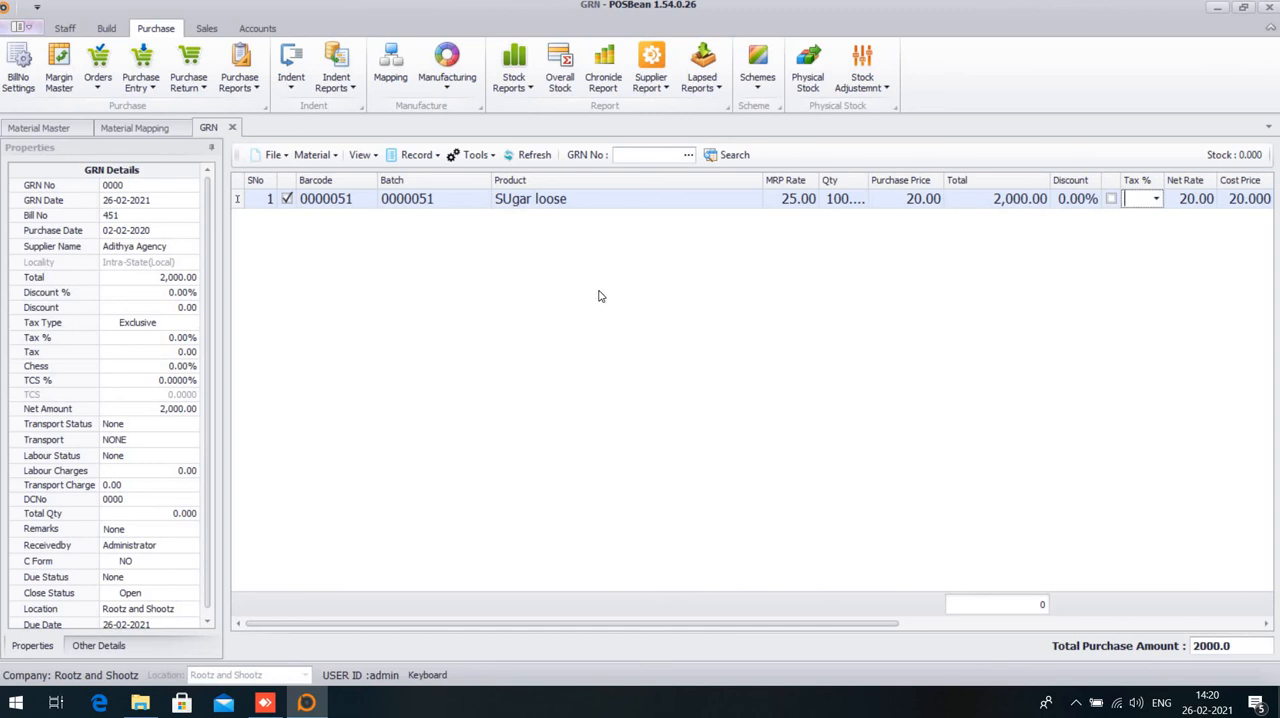
left_click(1156, 201)
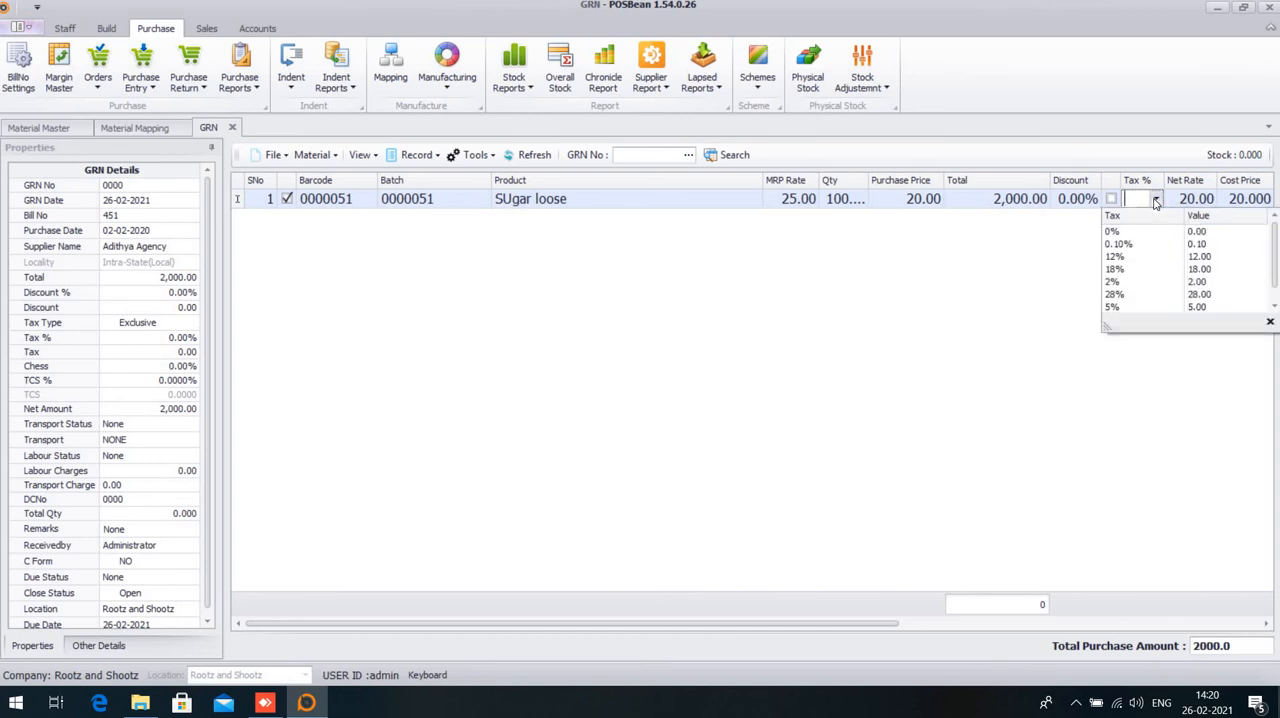
left_click(1144, 230)
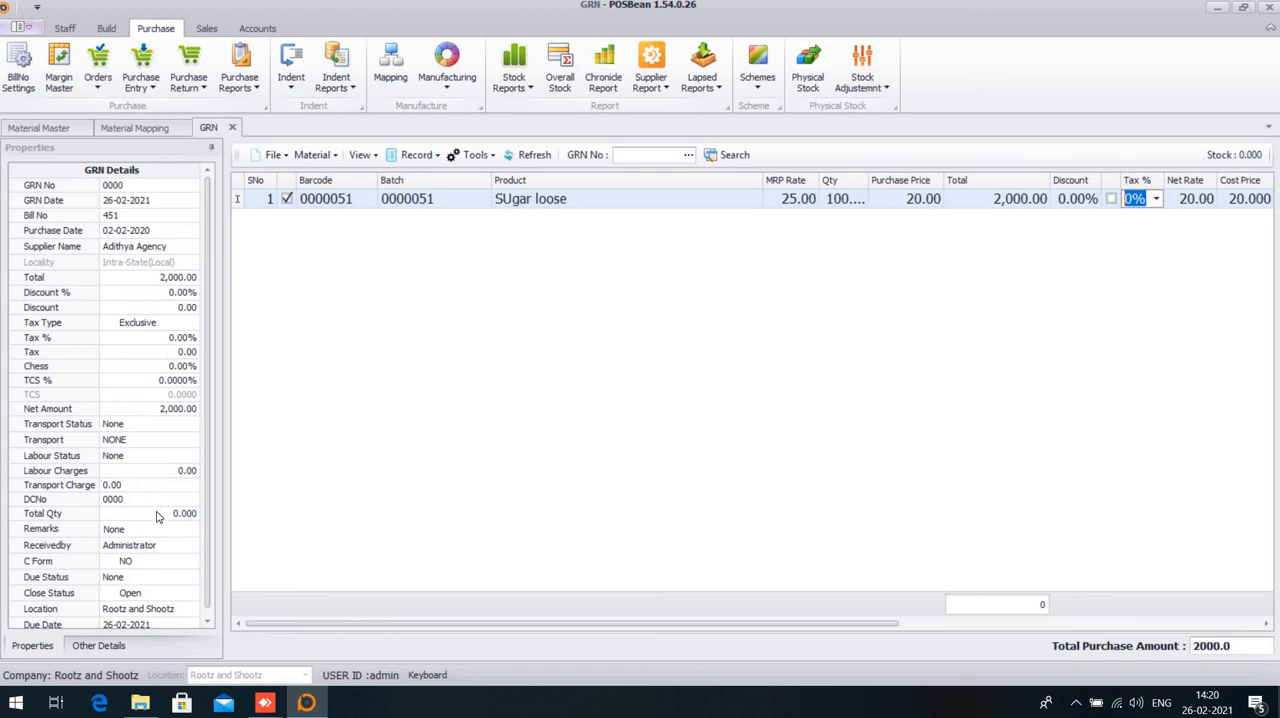
Mark the GRN's close status as Closed and save it, confirming the prompt
left_click(157, 598)
left_click(157, 612)
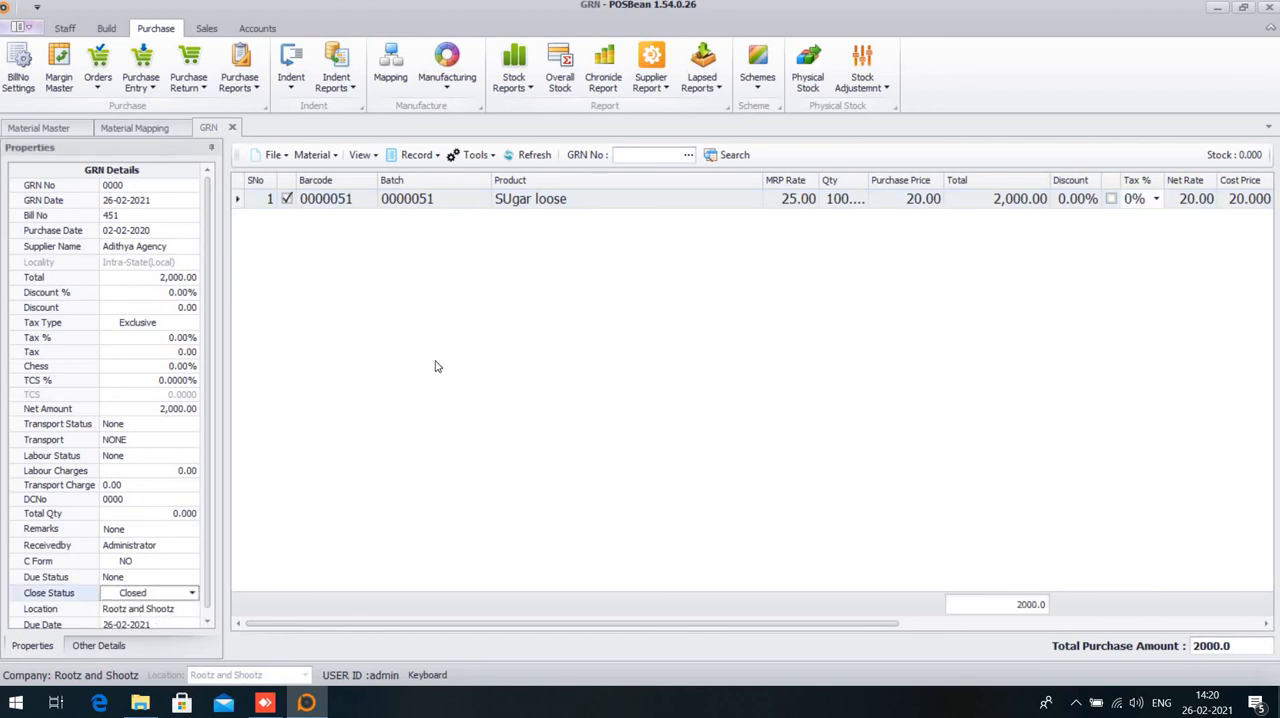
key("ctrl+s")
key("Return")
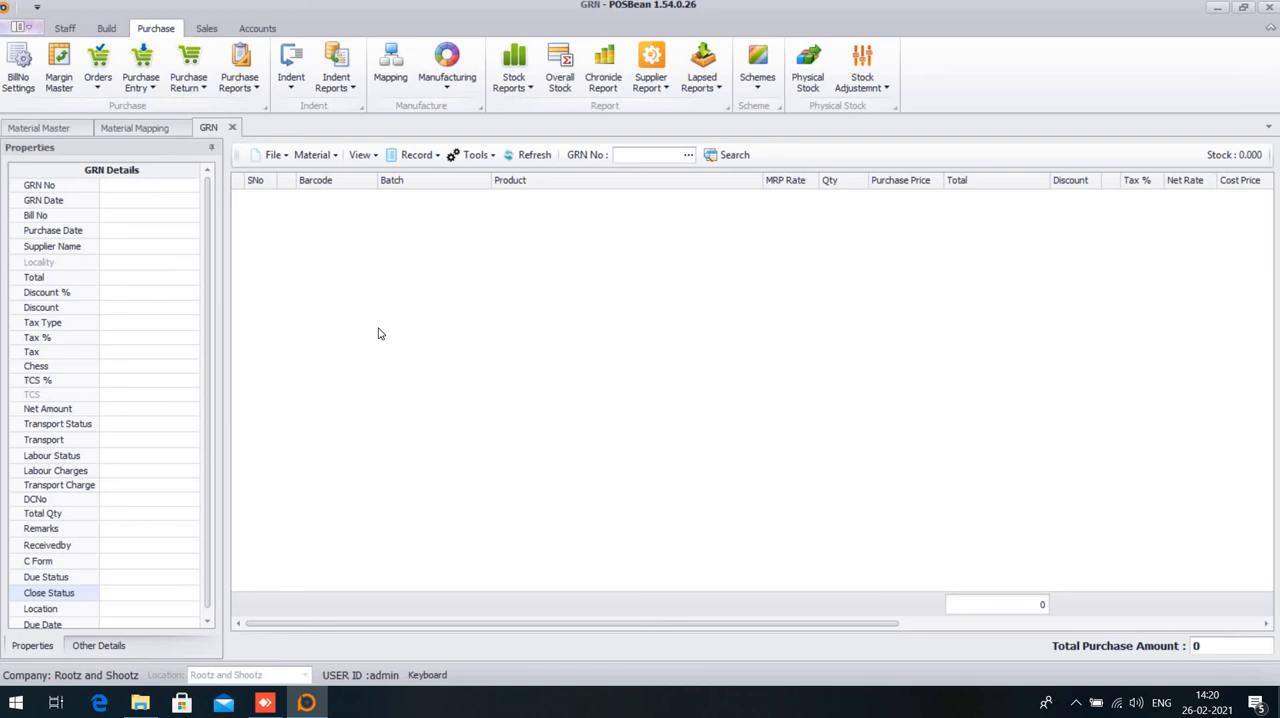
Go to Manufacturing's Packing screen and start a new packing entry
left_click(447, 80)
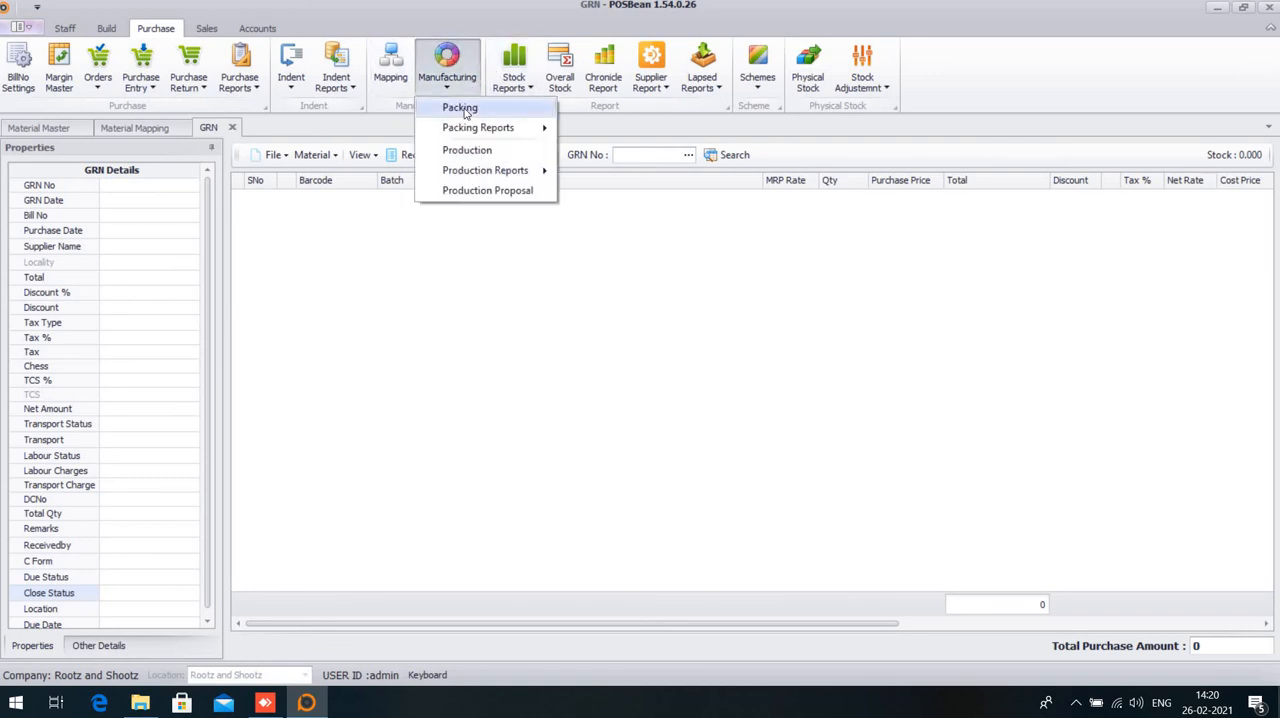
left_click(461, 108)
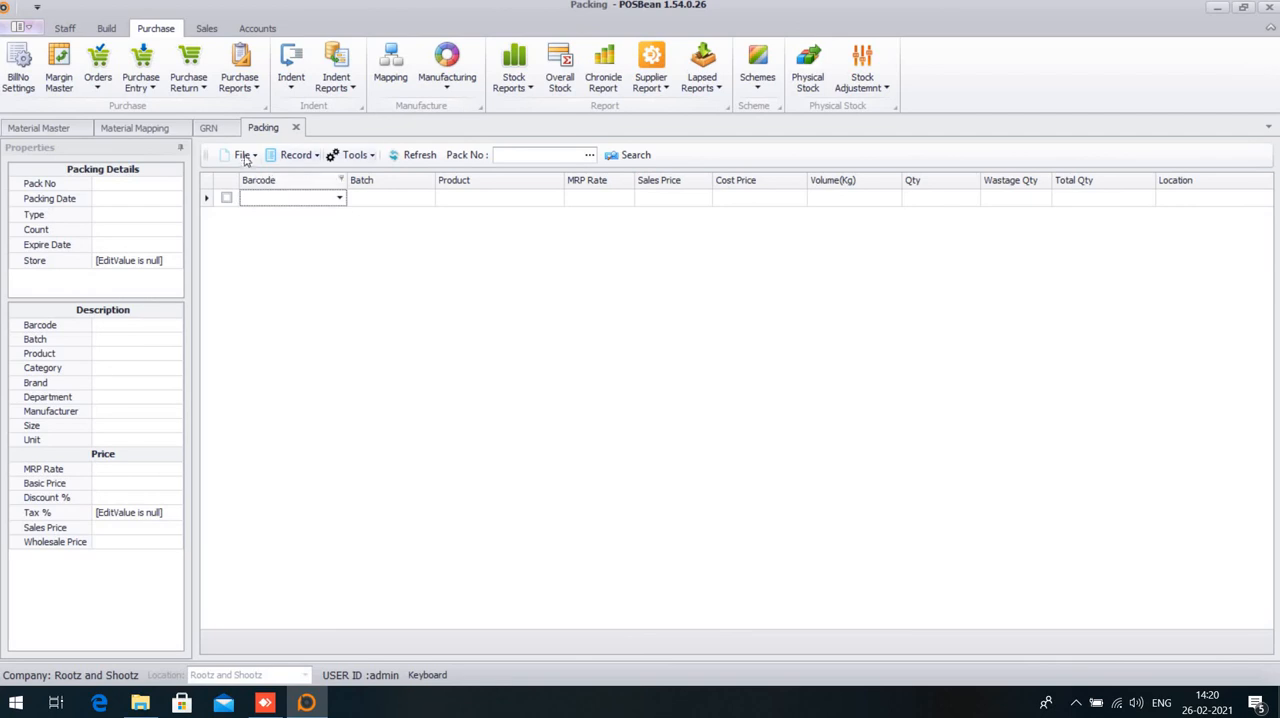
left_click(244, 156)
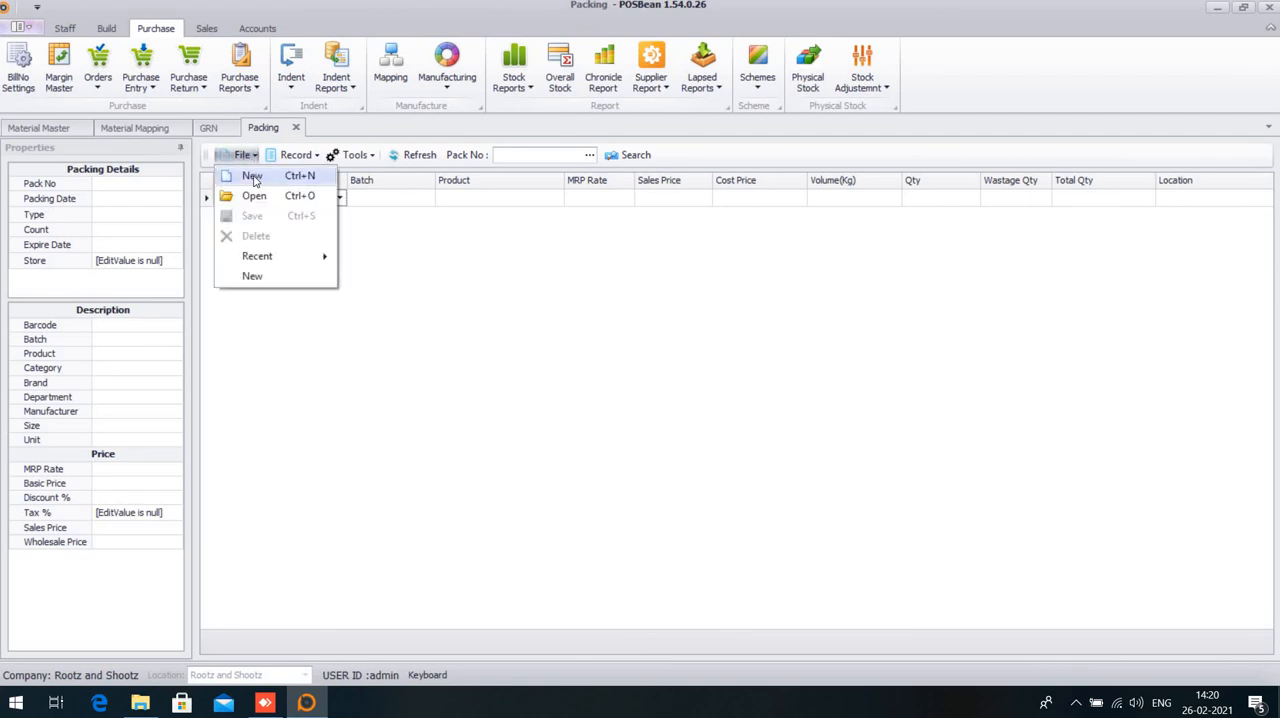
left_click(253, 177)
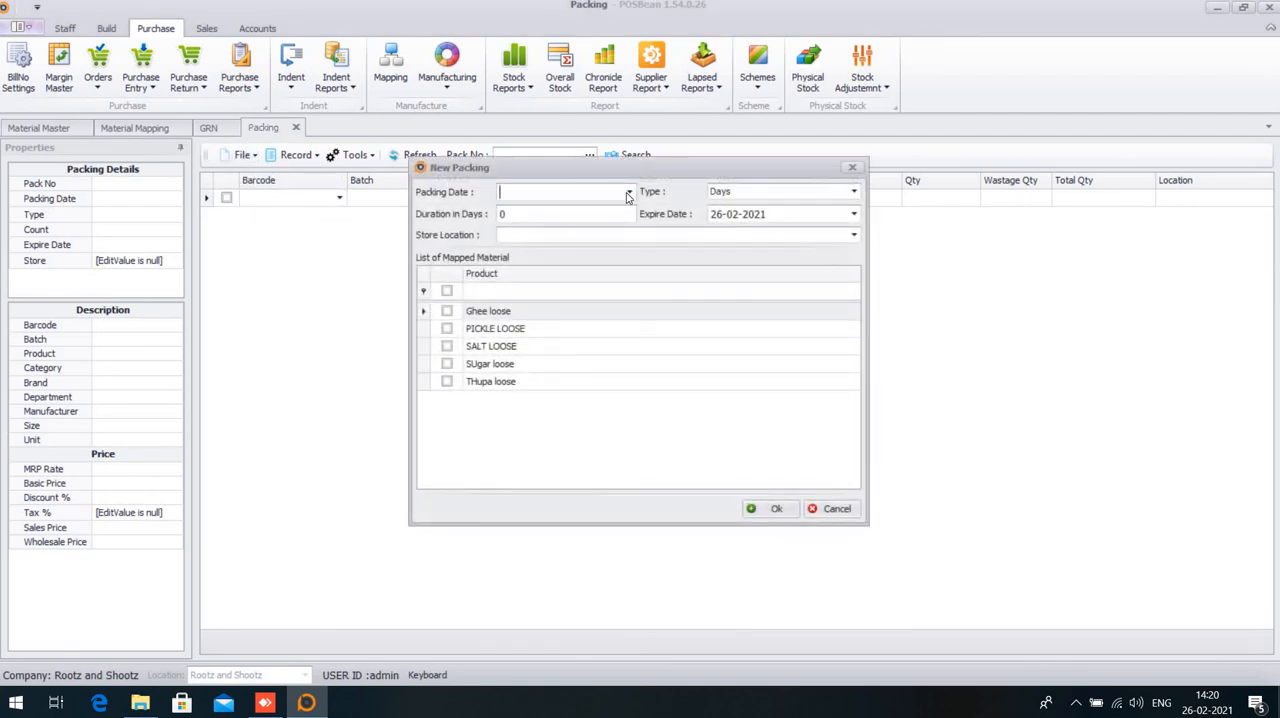
Set packing date 26-02-2021, store Rootz and Shootz, pick SUgar loose and load its packs
left_click(628, 193)
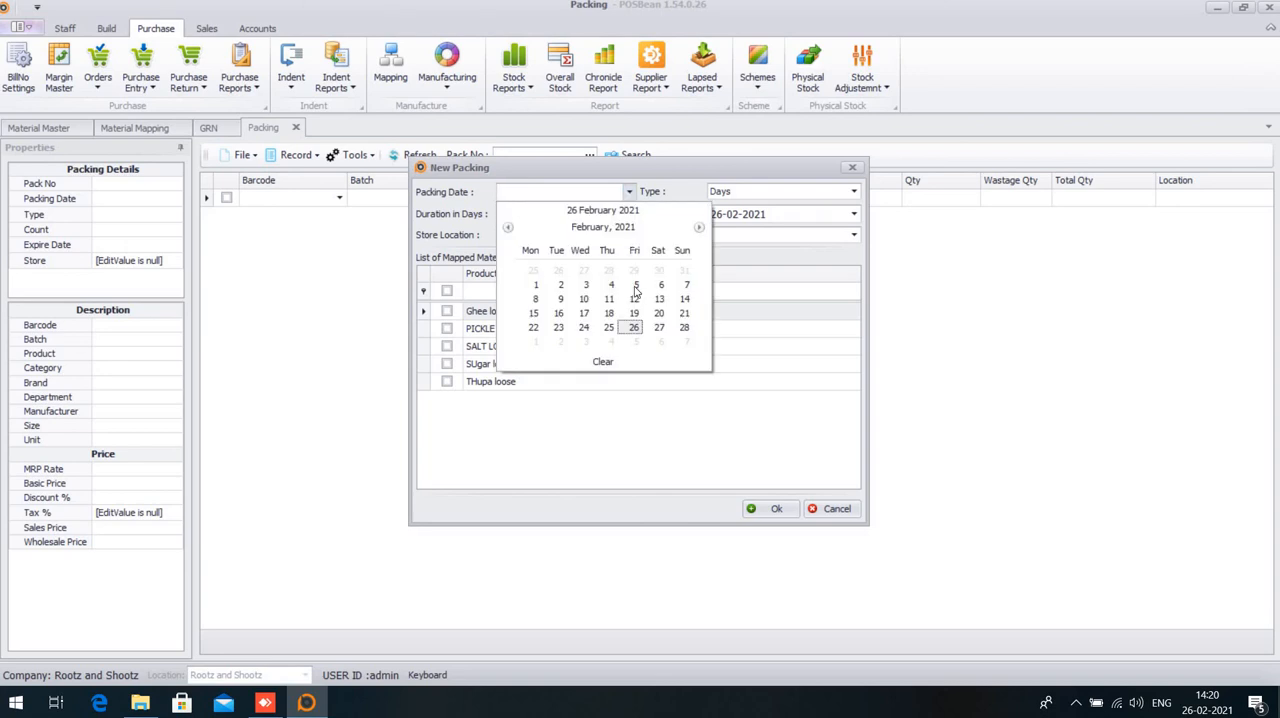
left_click(634, 328)
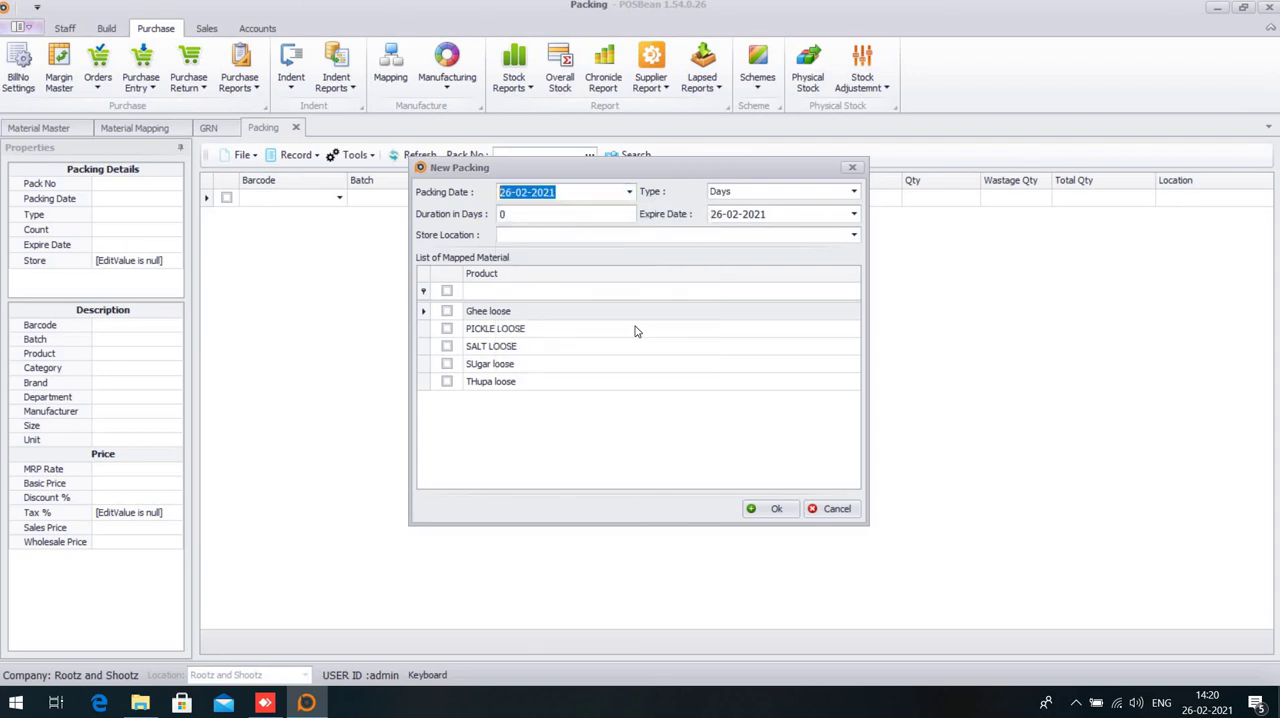
left_click(517, 234)
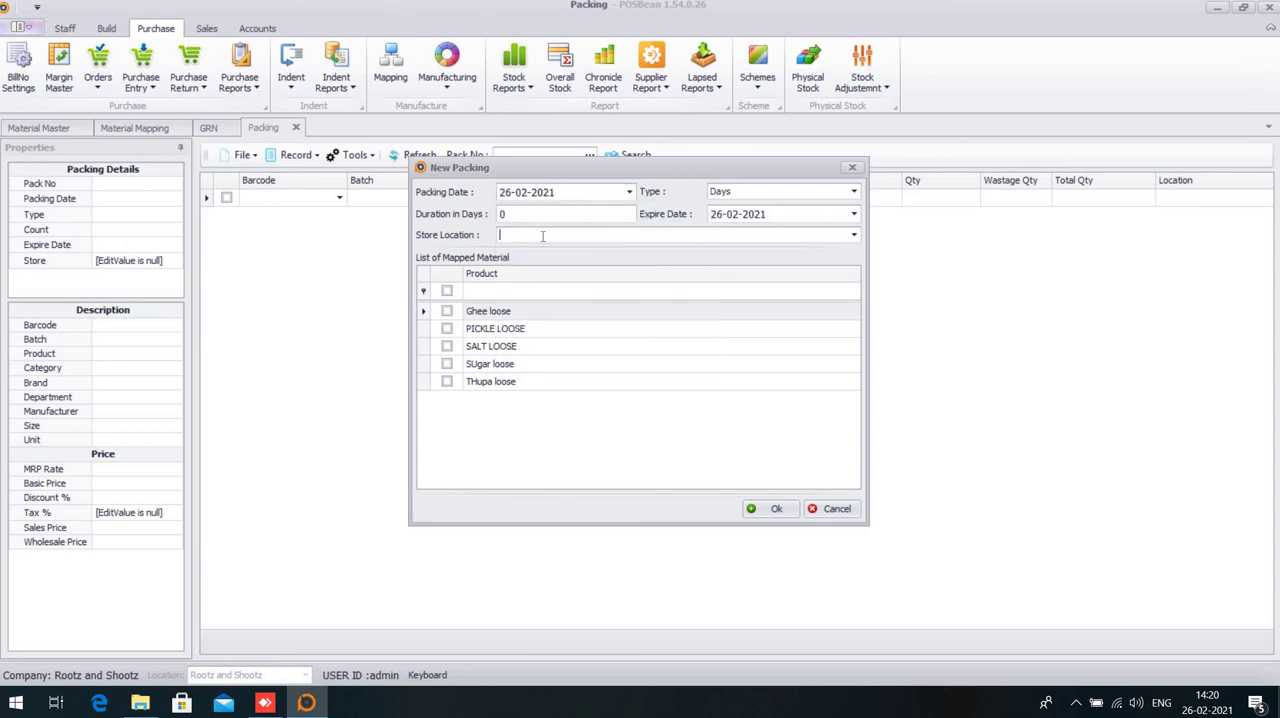
left_click(854, 236)
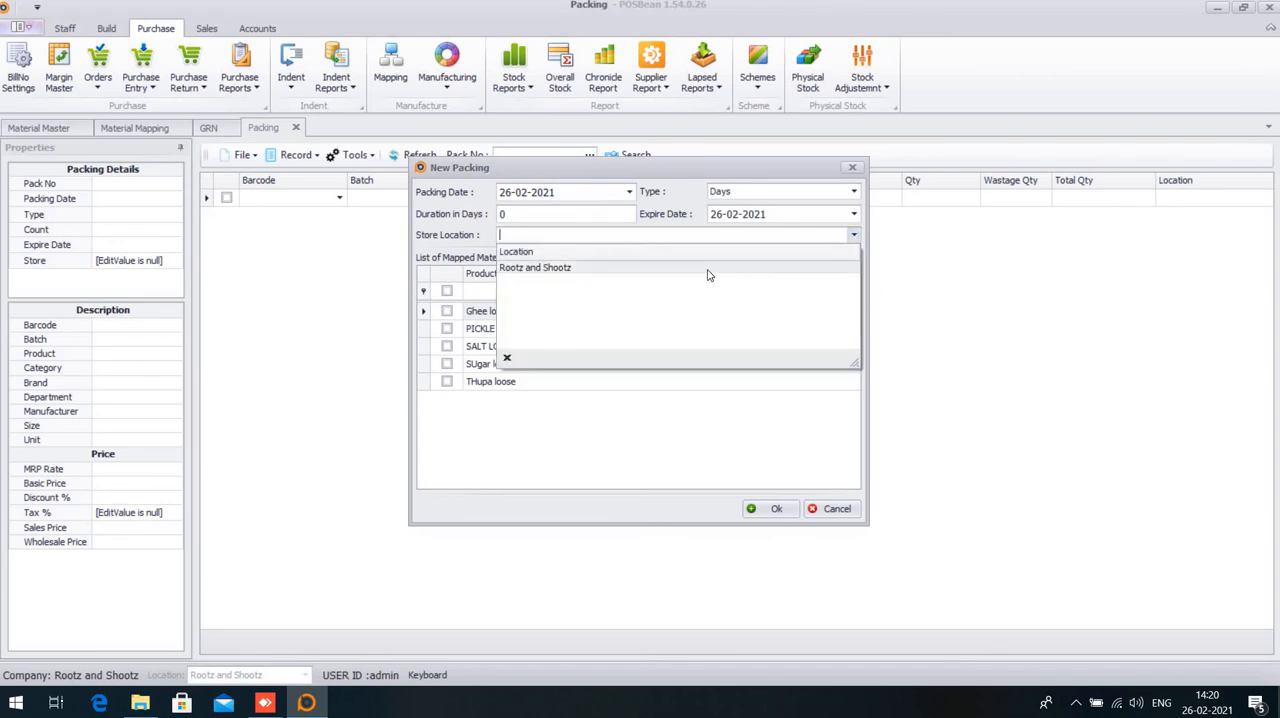
left_click(707, 270)
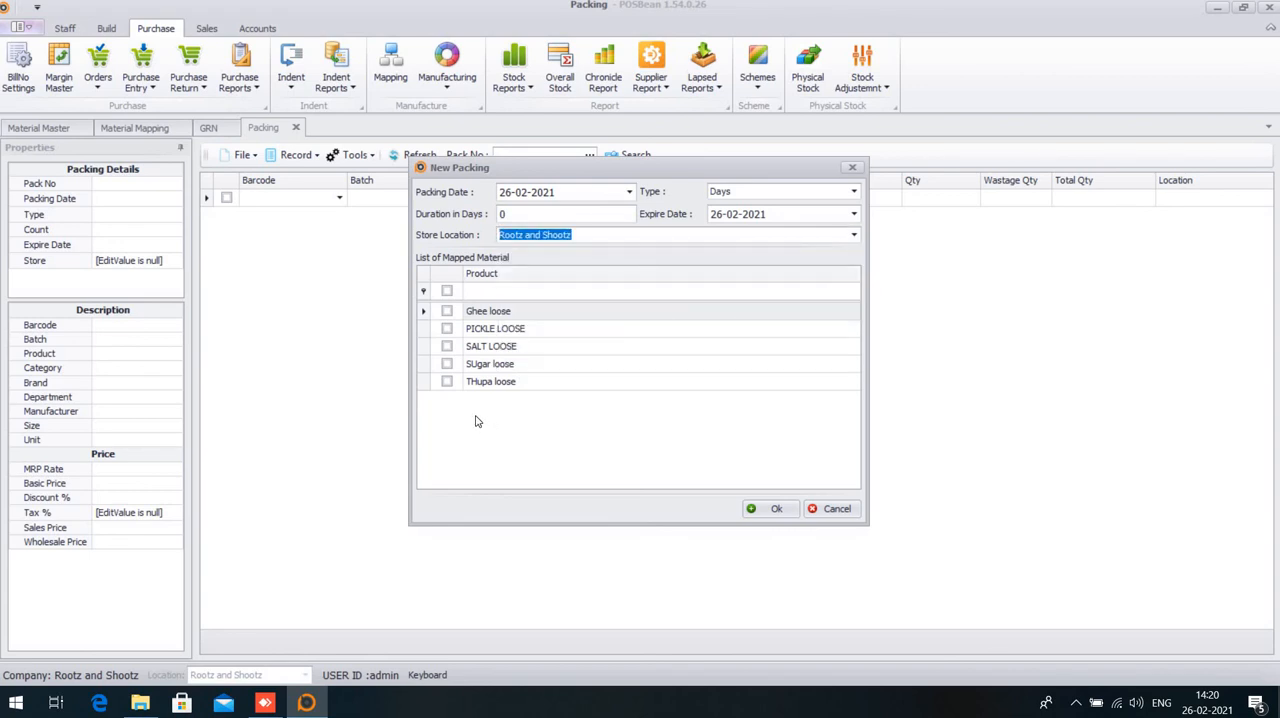
left_click(447, 364)
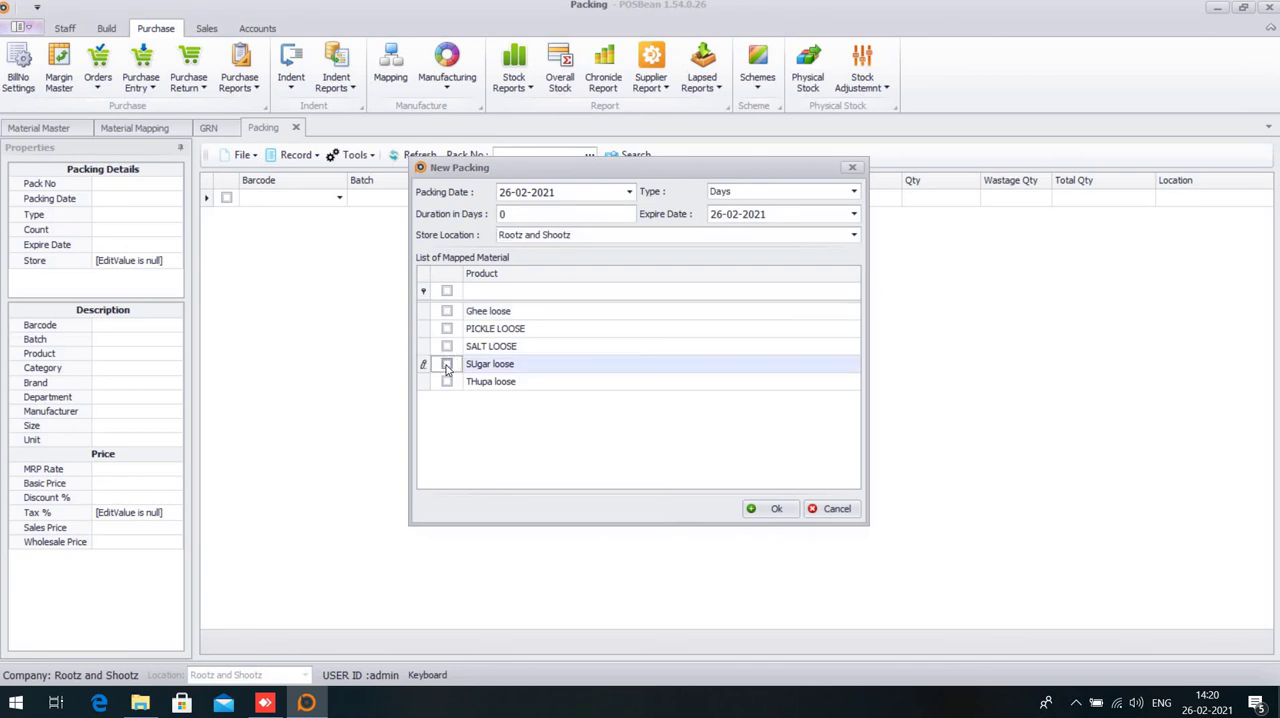
left_click(777, 510)
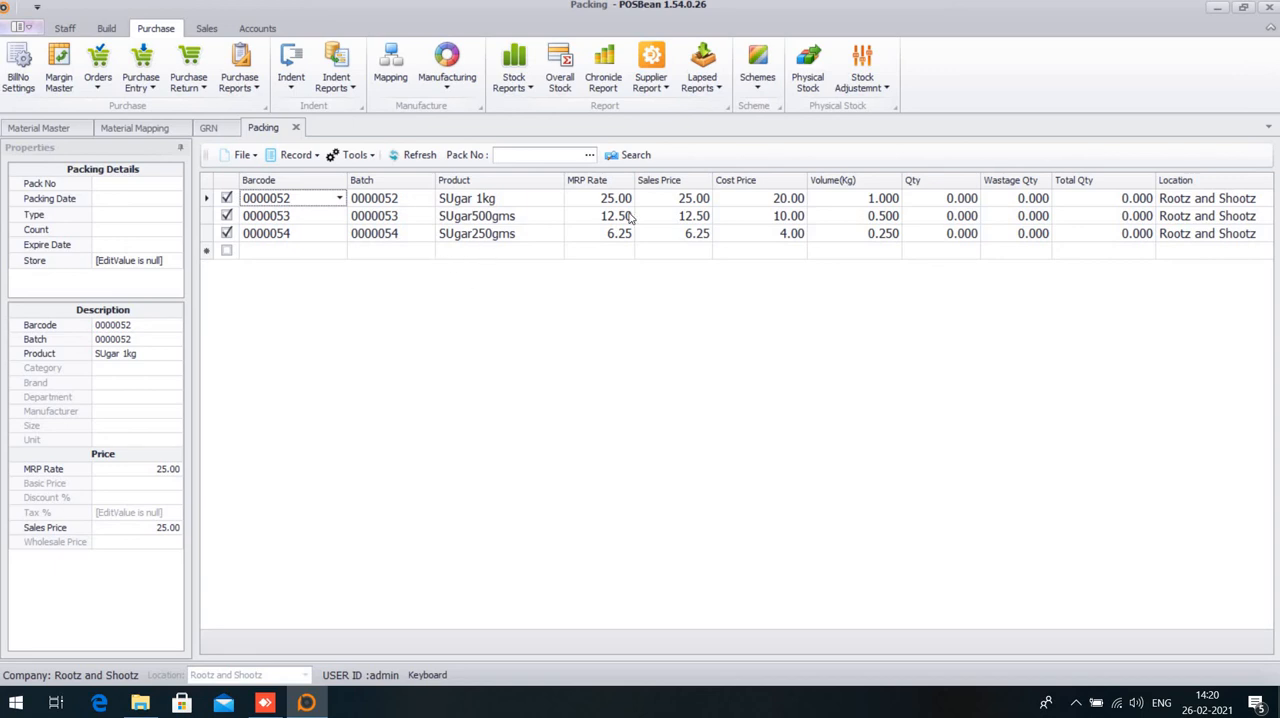
Enter pack quantities 10 (1kg), 50 (500gms) and 10 (250gms) and save the packing
left_click(951, 203)
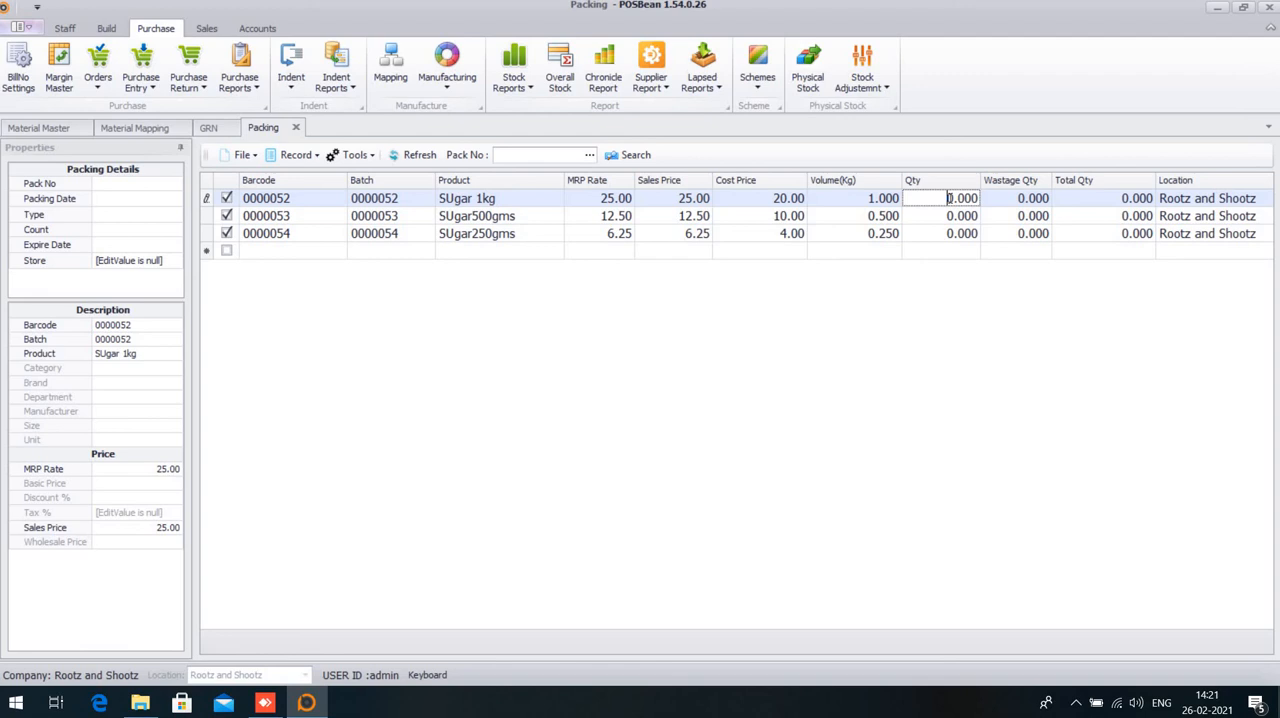
type("10")
key("Delete")
left_click(946, 216)
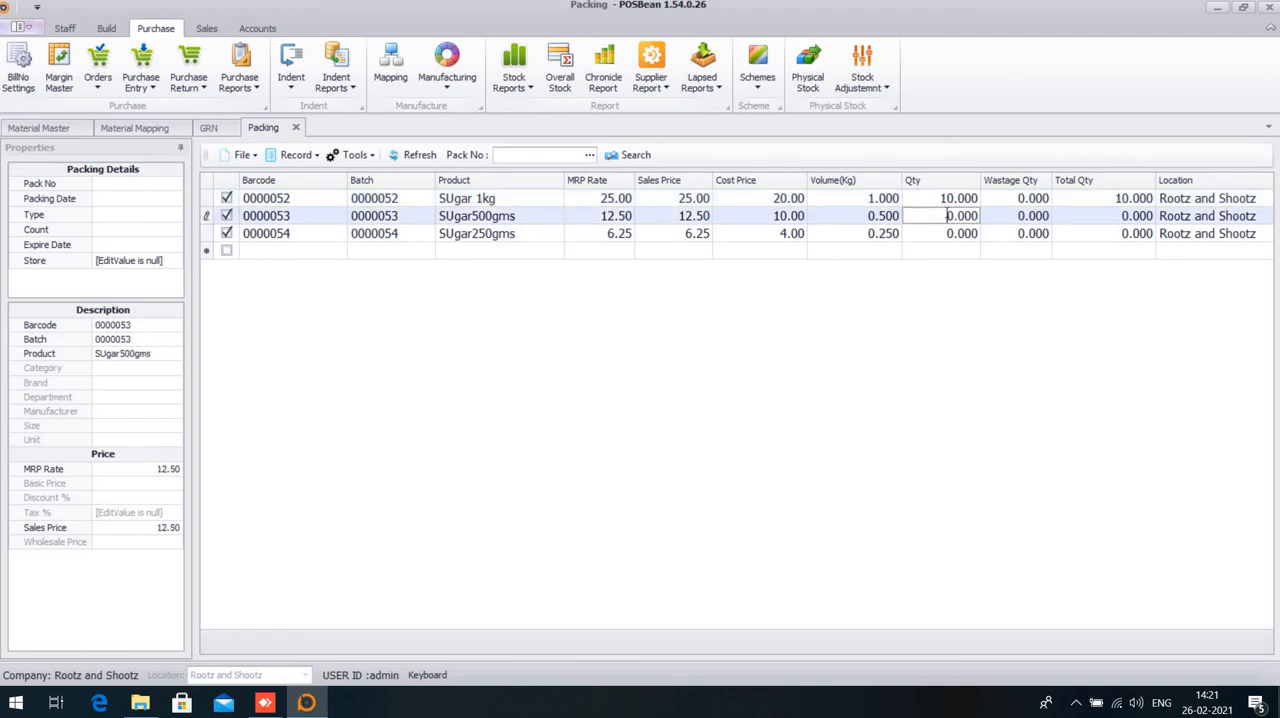
type("5")
left_click(944, 233)
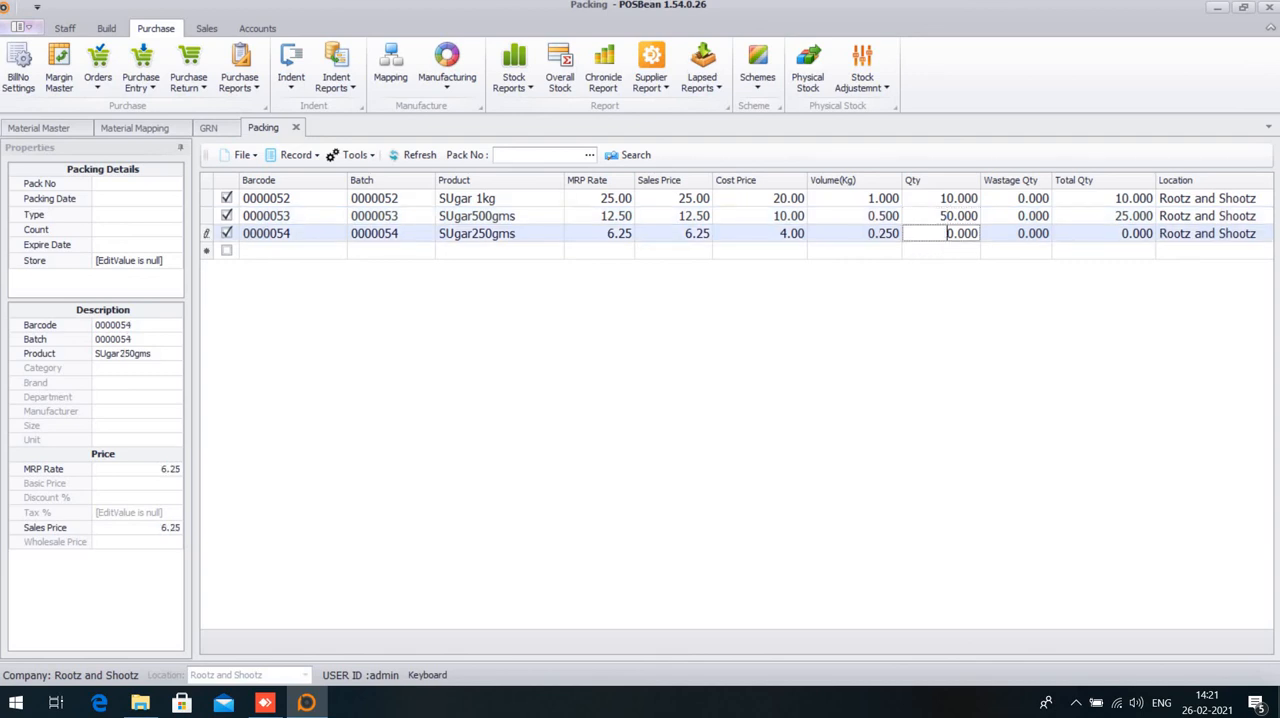
type("1")
key("ctrl+s")
key("Return")
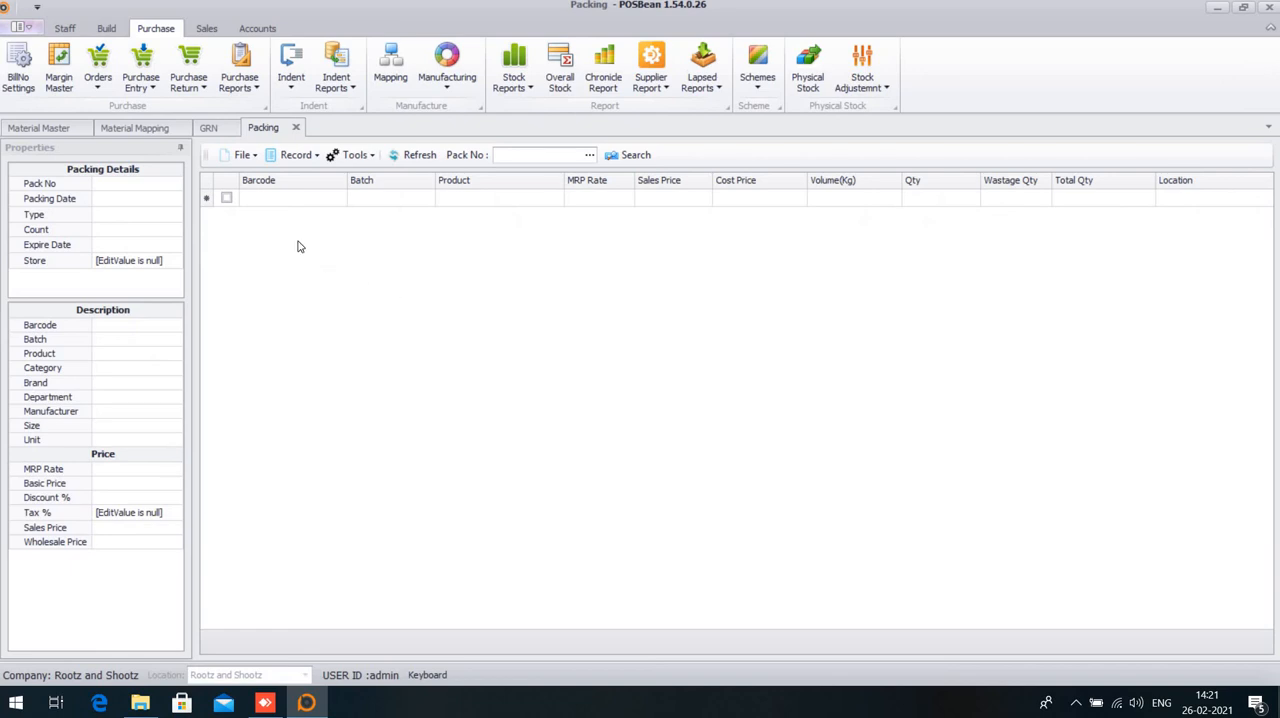
From the Sales ribbon's POS options, start a new Point of Sales bill
left_click(207, 28)
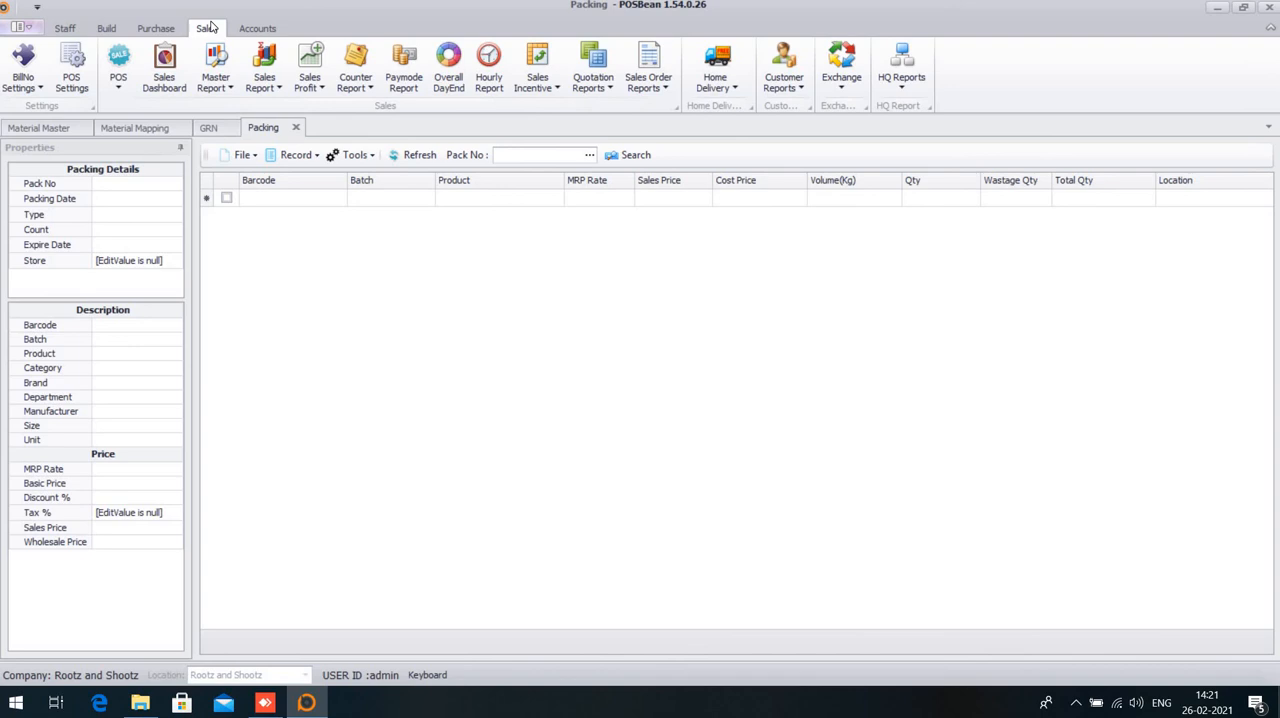
left_click(118, 80)
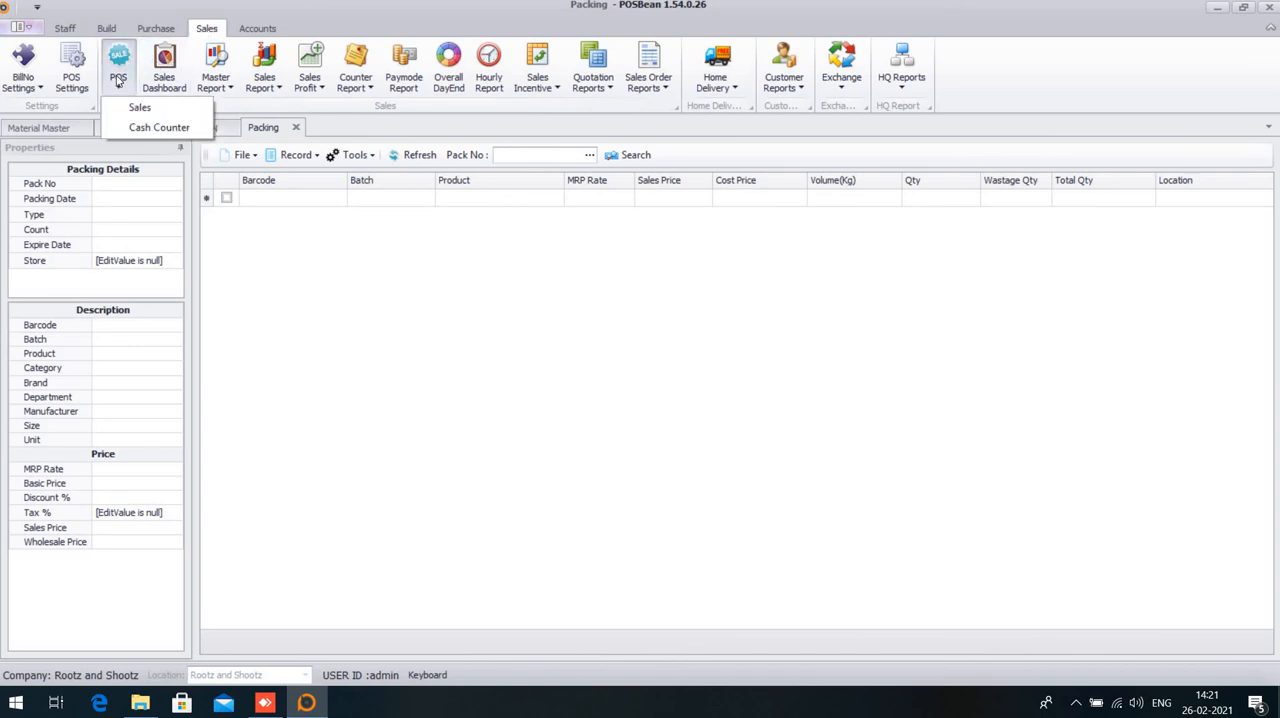
left_click(127, 114)
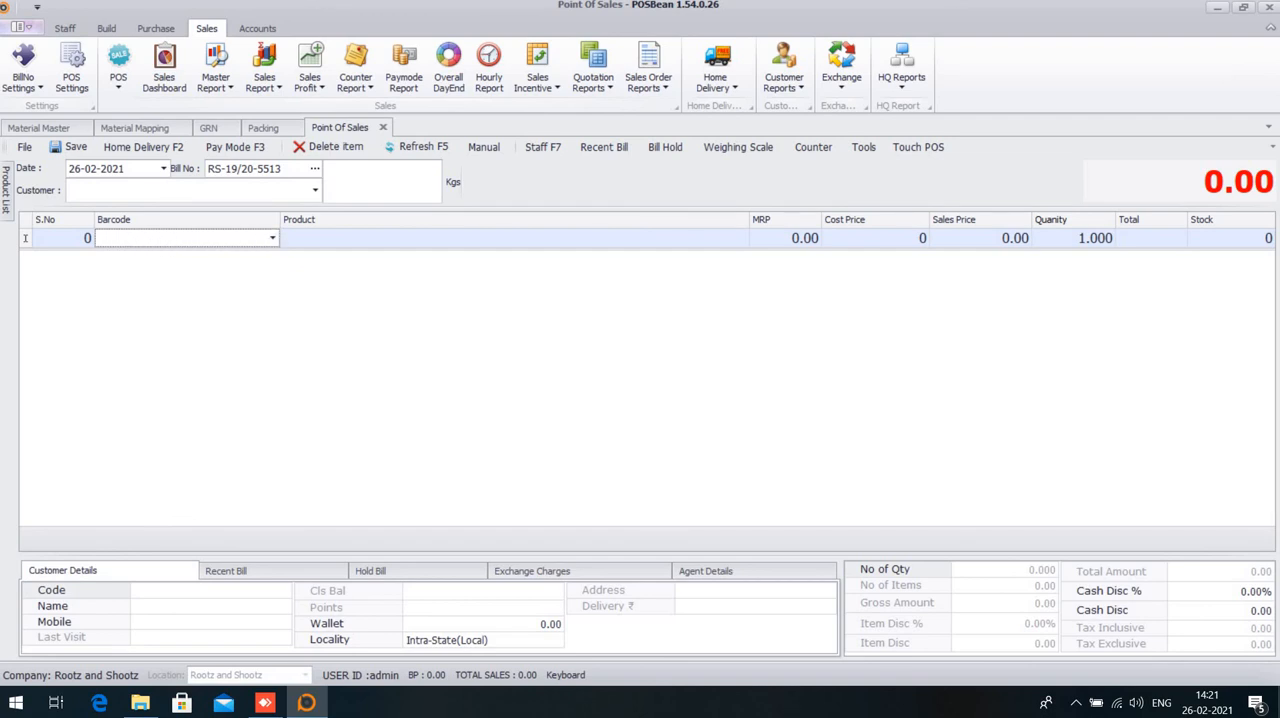
type("sugar")
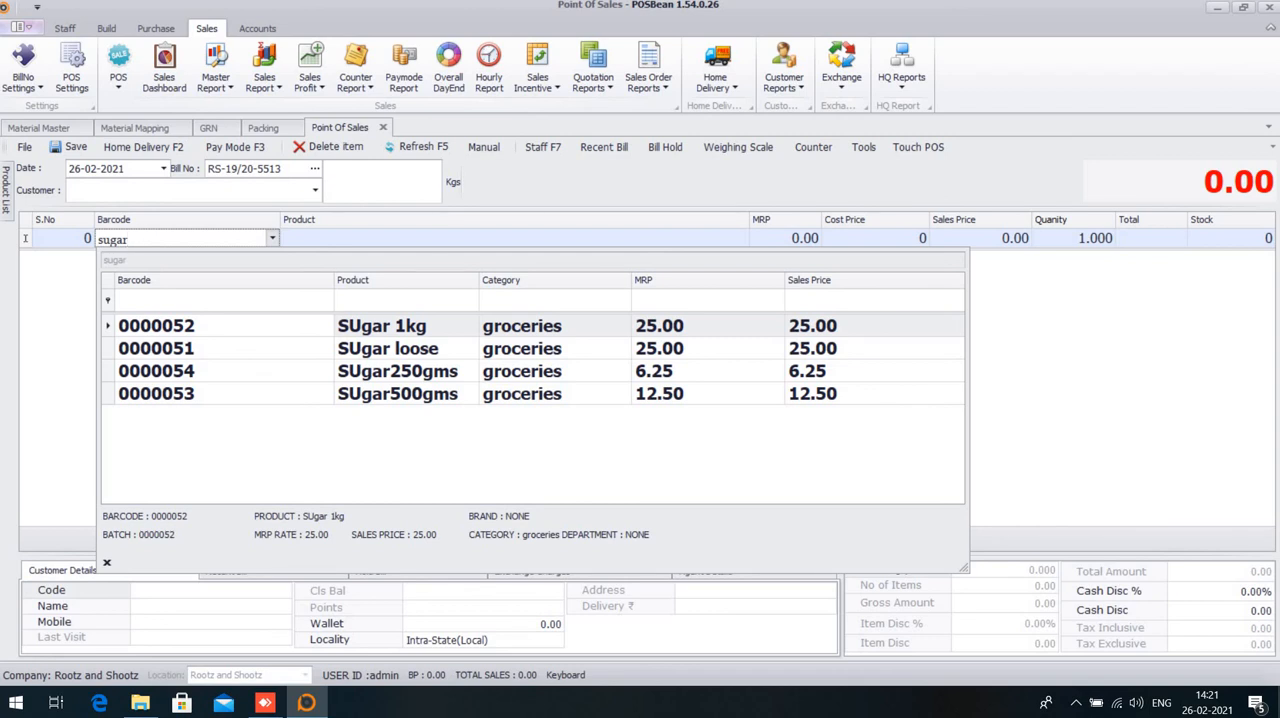
Add SUgar loose to the bill from the 'sugar' lookup with quantity 1
left_click(364, 355)
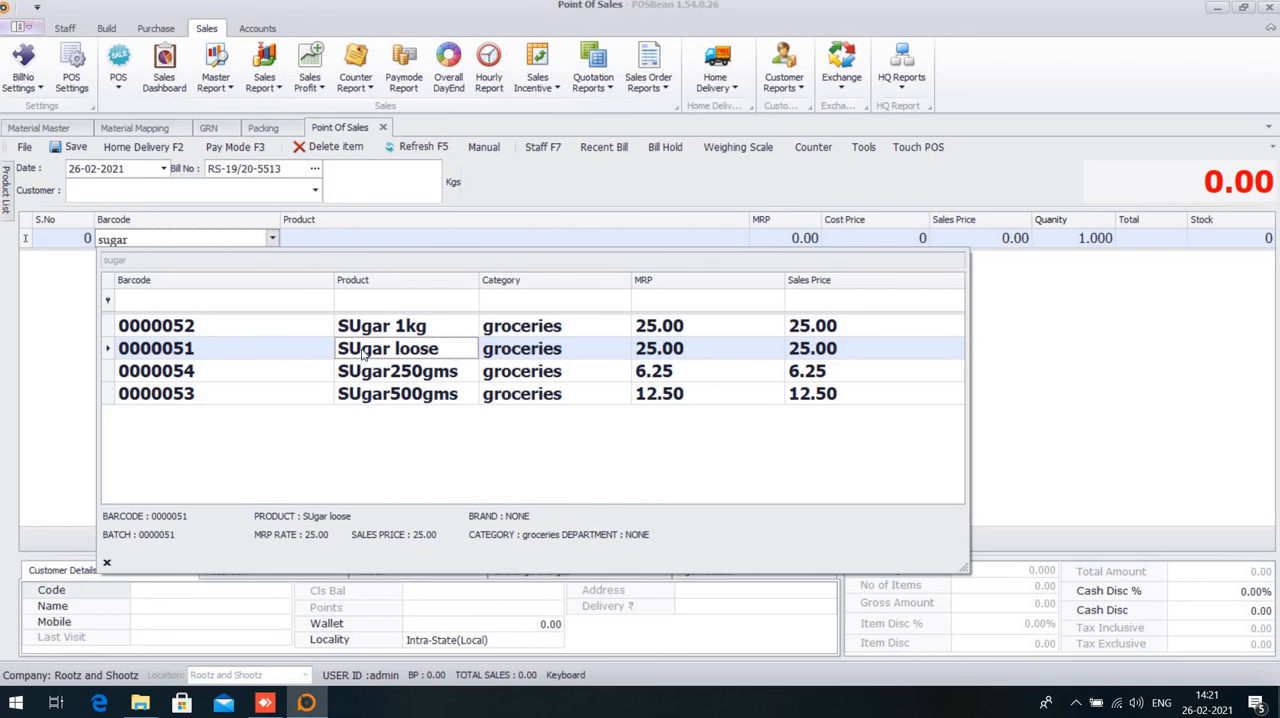
double_click(363, 354)
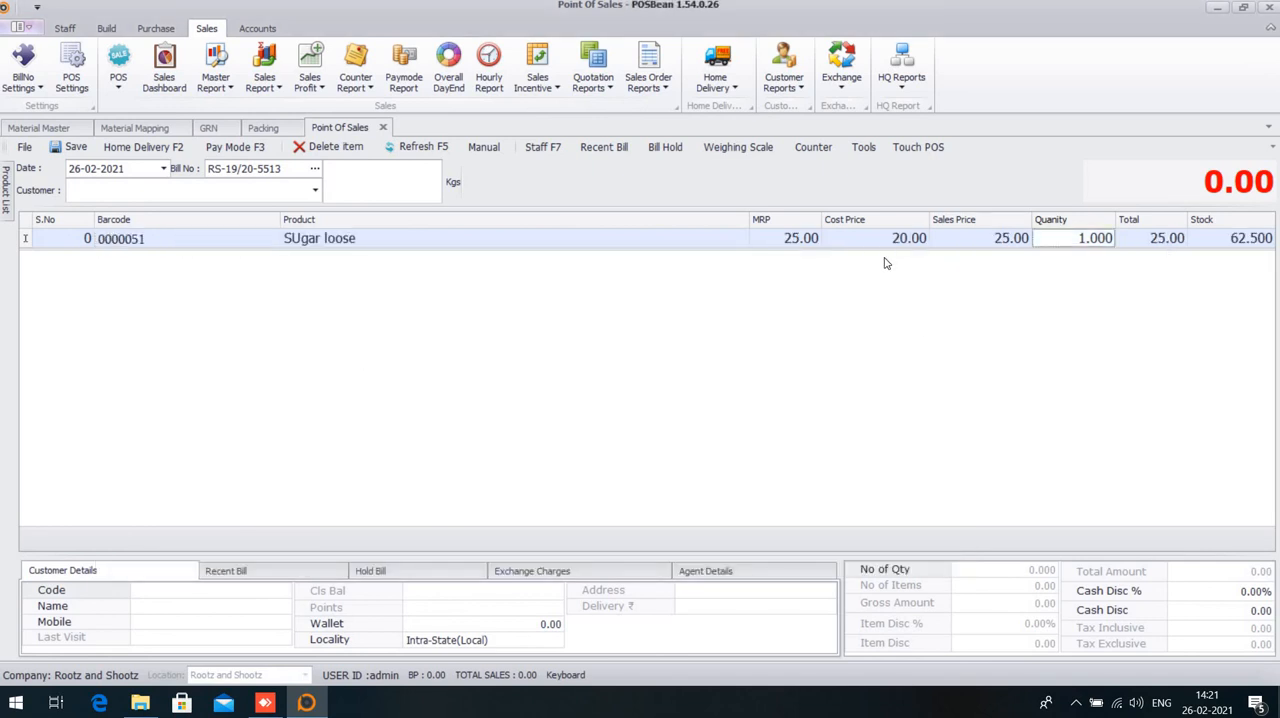
key("Return")
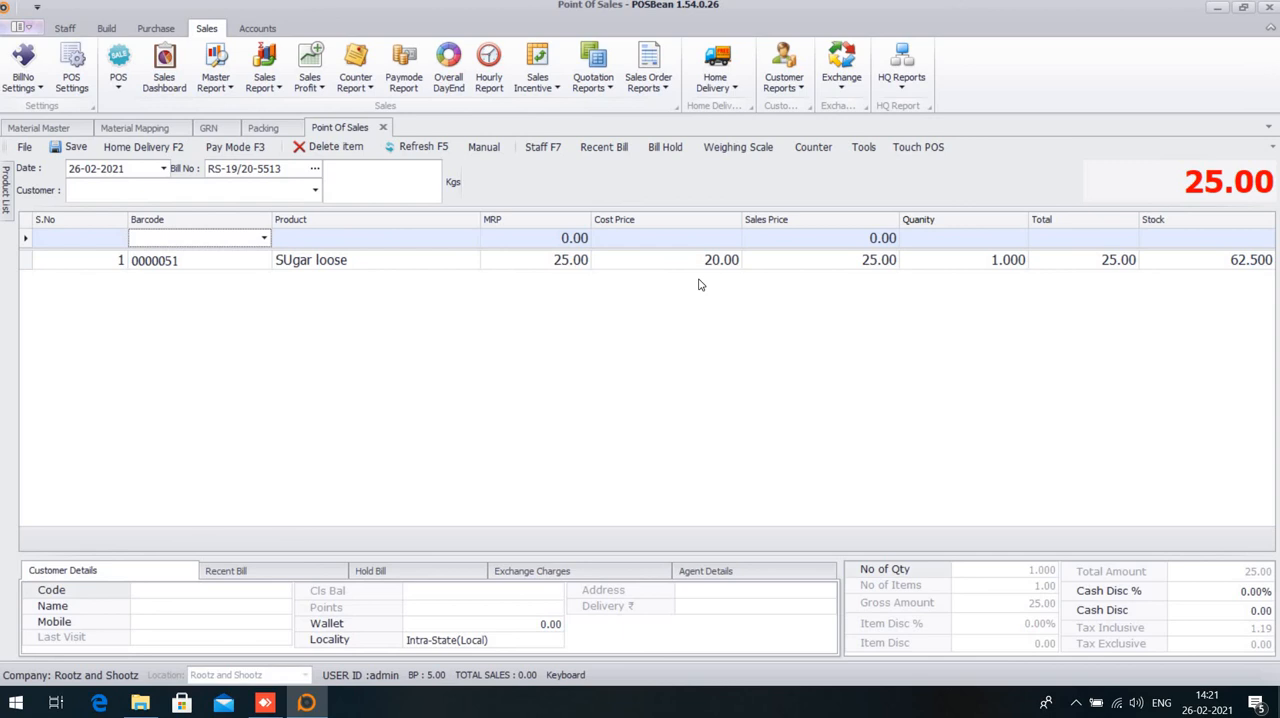
Add SUgar 1kg, SUgar500gms and SUgar250gms to the bill, one each
left_click(162, 238)
type("sugar")
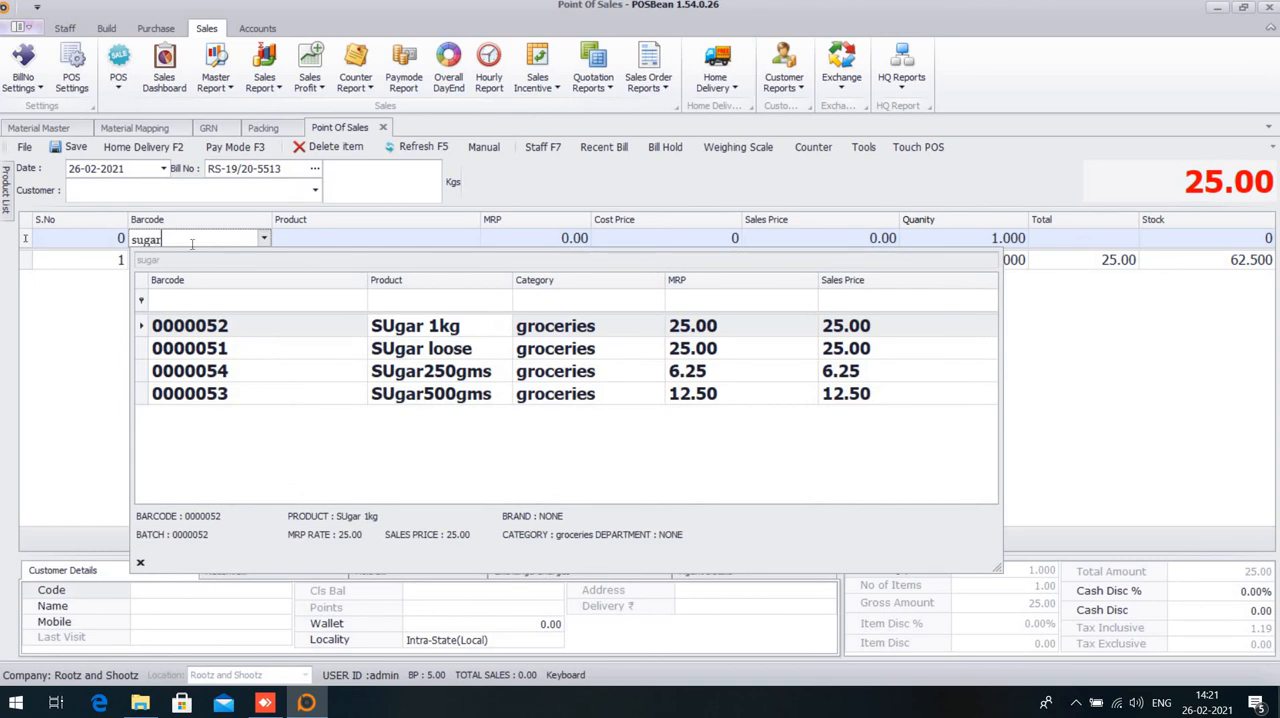
left_click(396, 337)
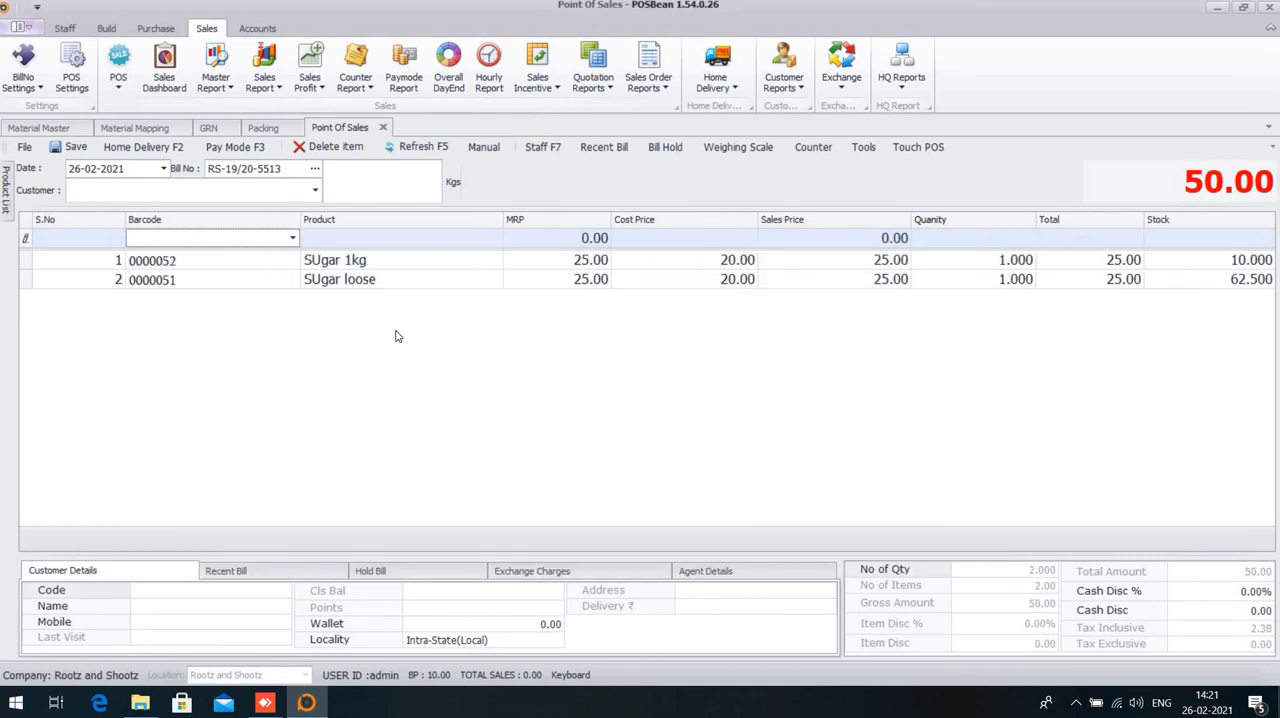
type("sugar")
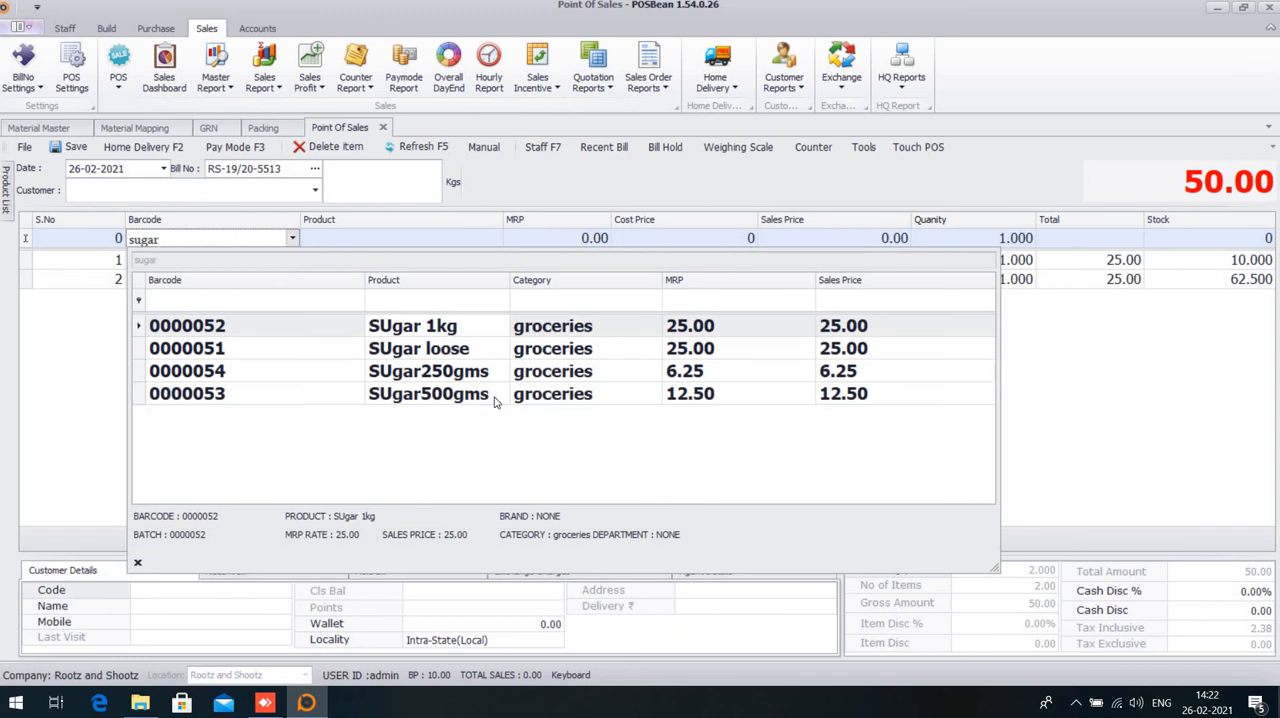
left_click(471, 397)
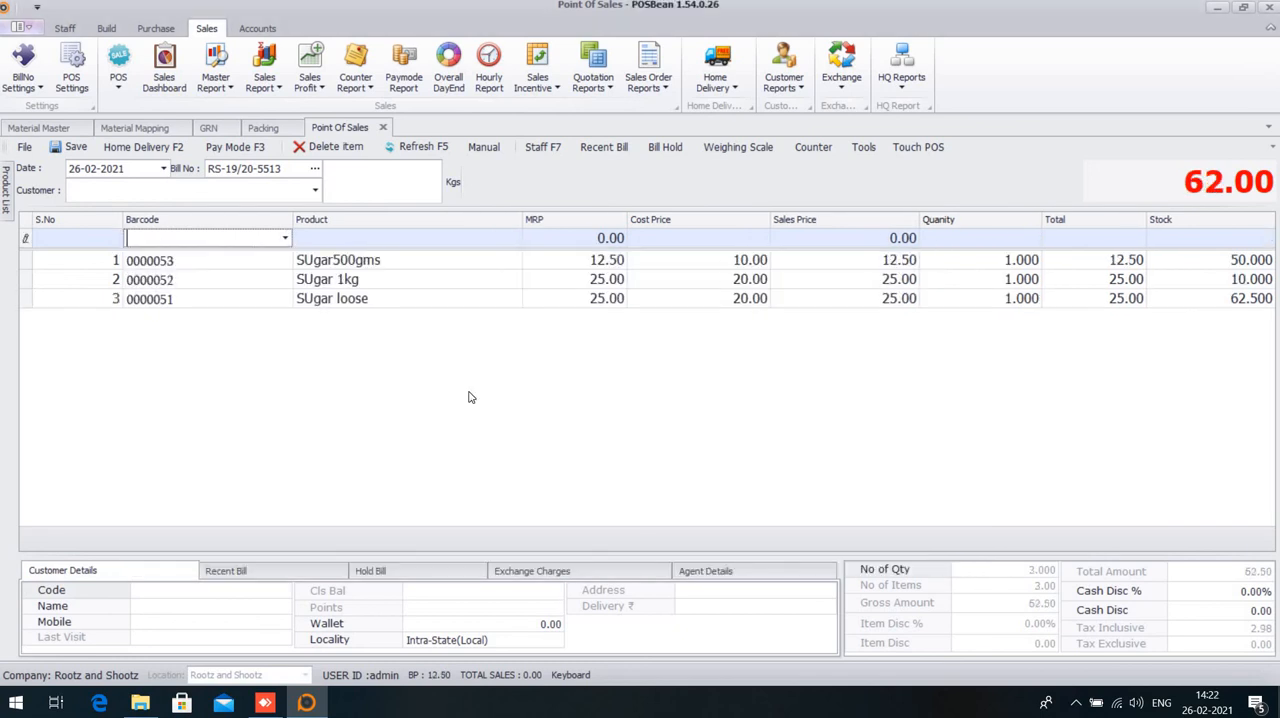
type("suga")
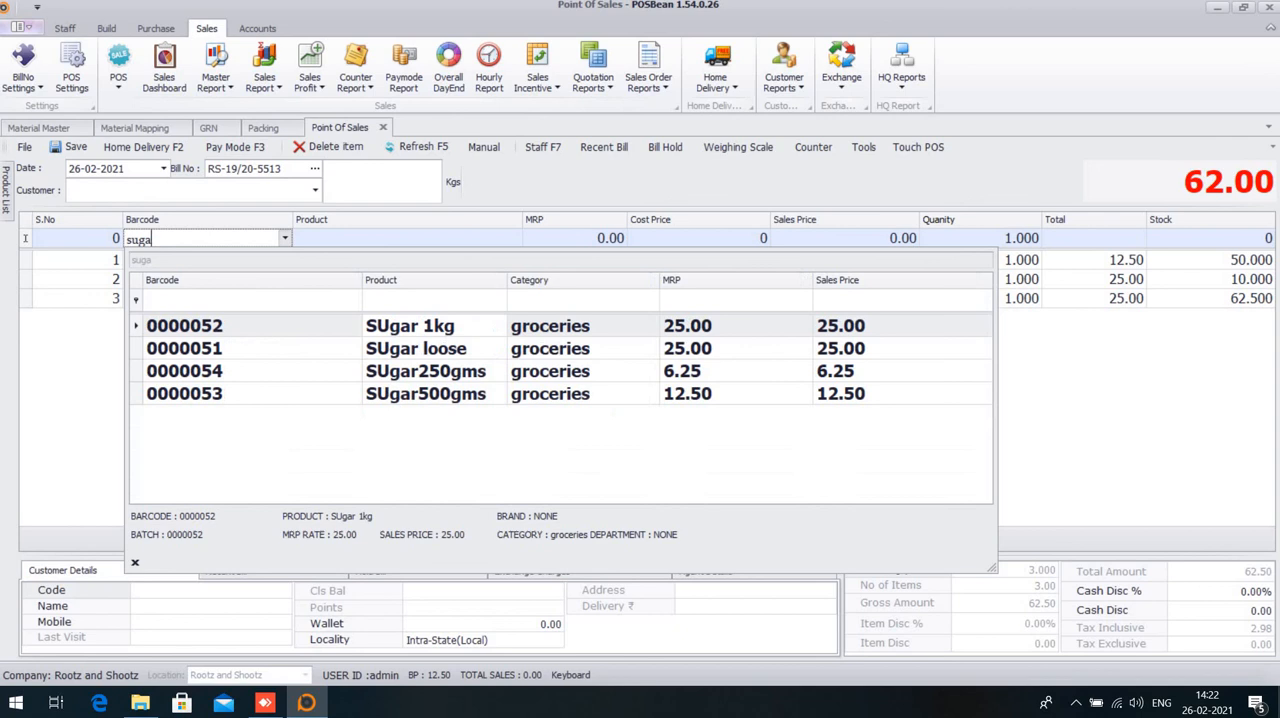
type("r")
left_click(482, 376)
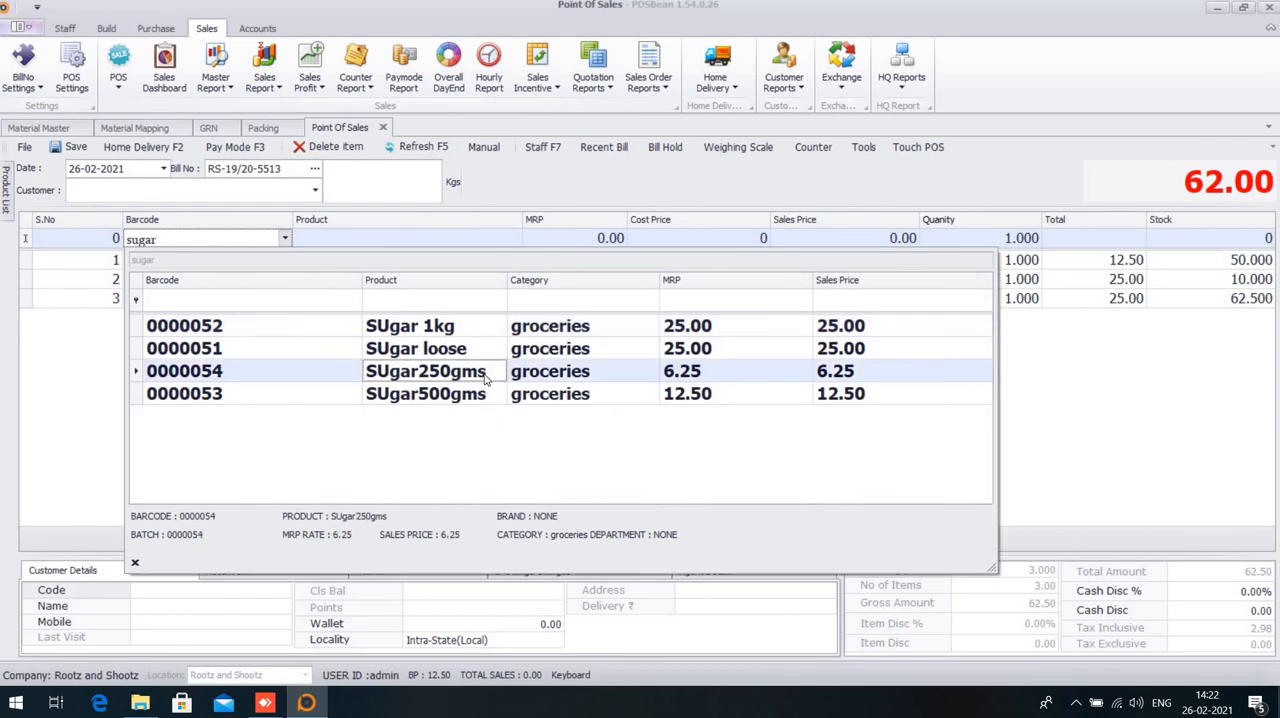